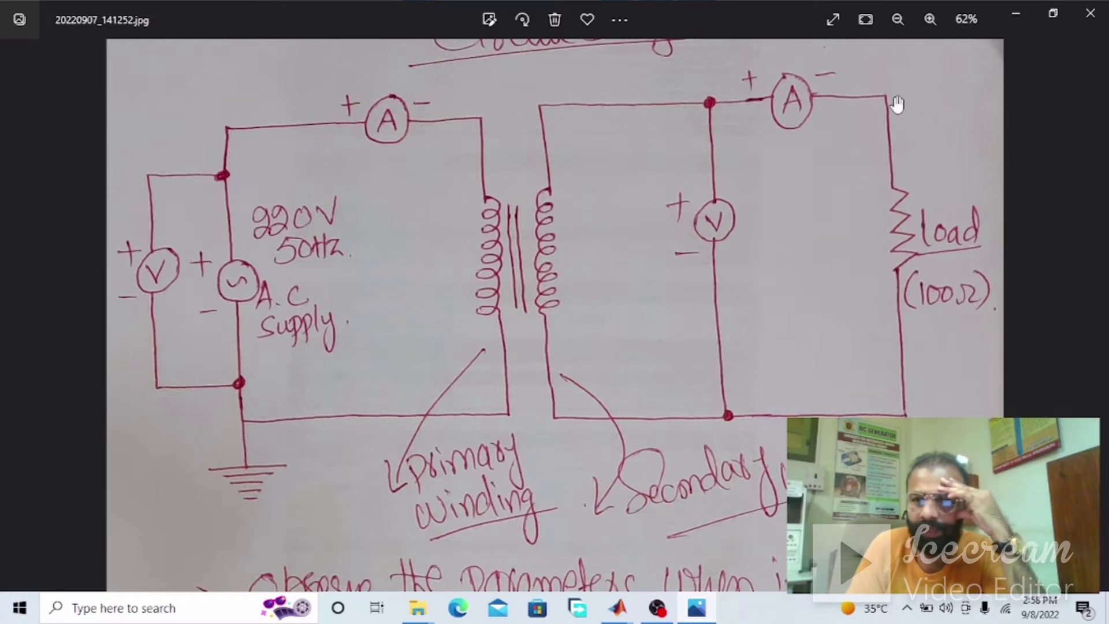
# Minimize the circuit photo, switch to a maximized MATLAB window and create a blank Simulink model
pyautogui.click(1012, 3)
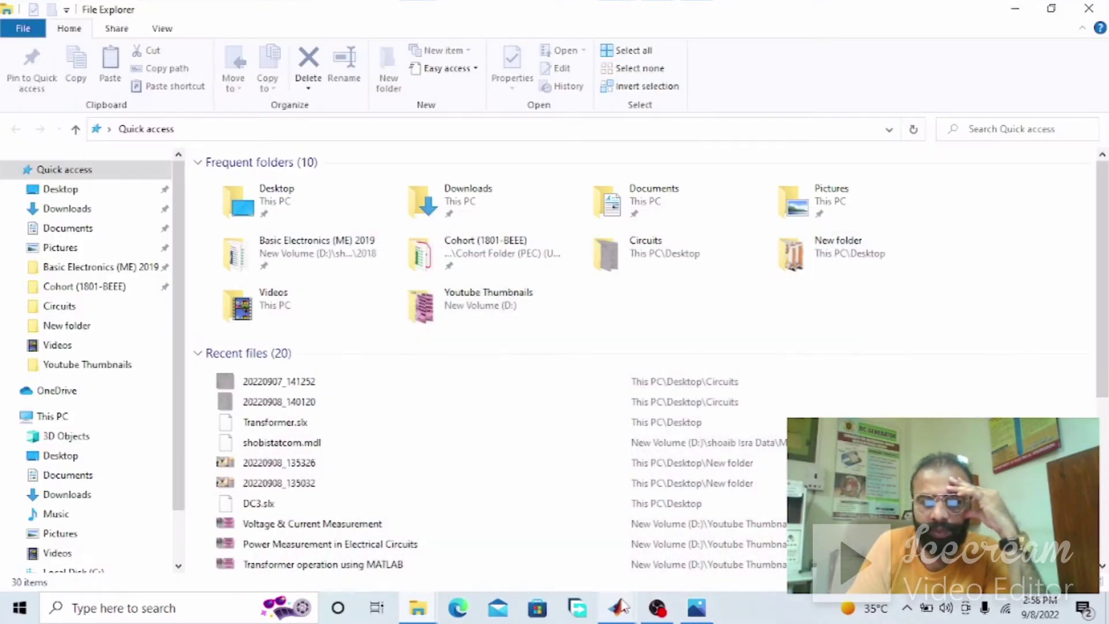
pyautogui.moveTo(618, 607)
pyautogui.click(537, 525)
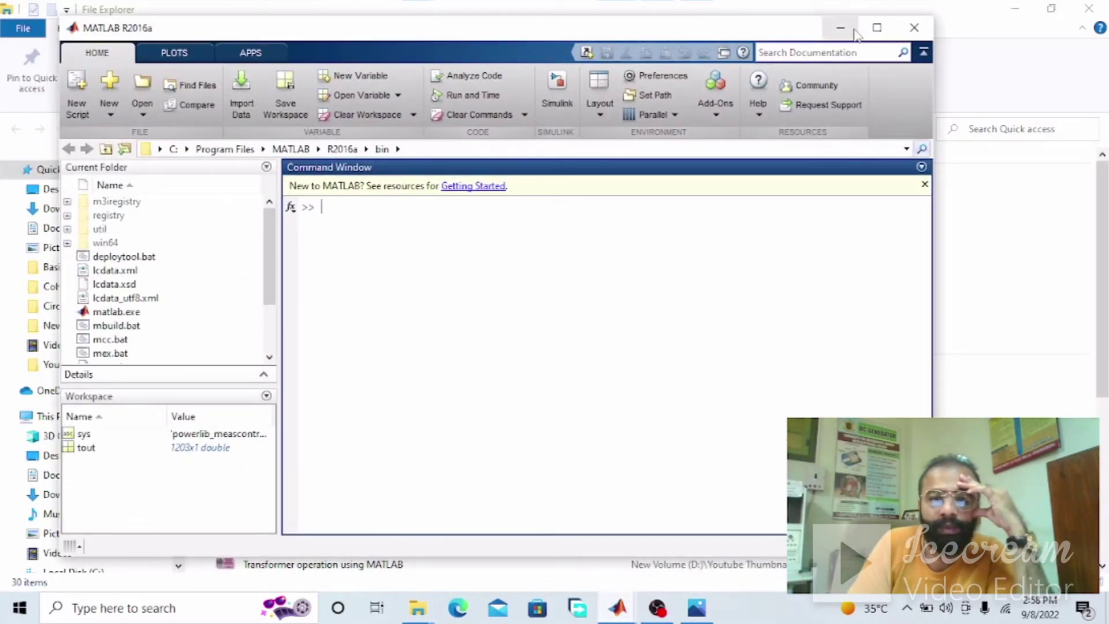
pyautogui.click(877, 28)
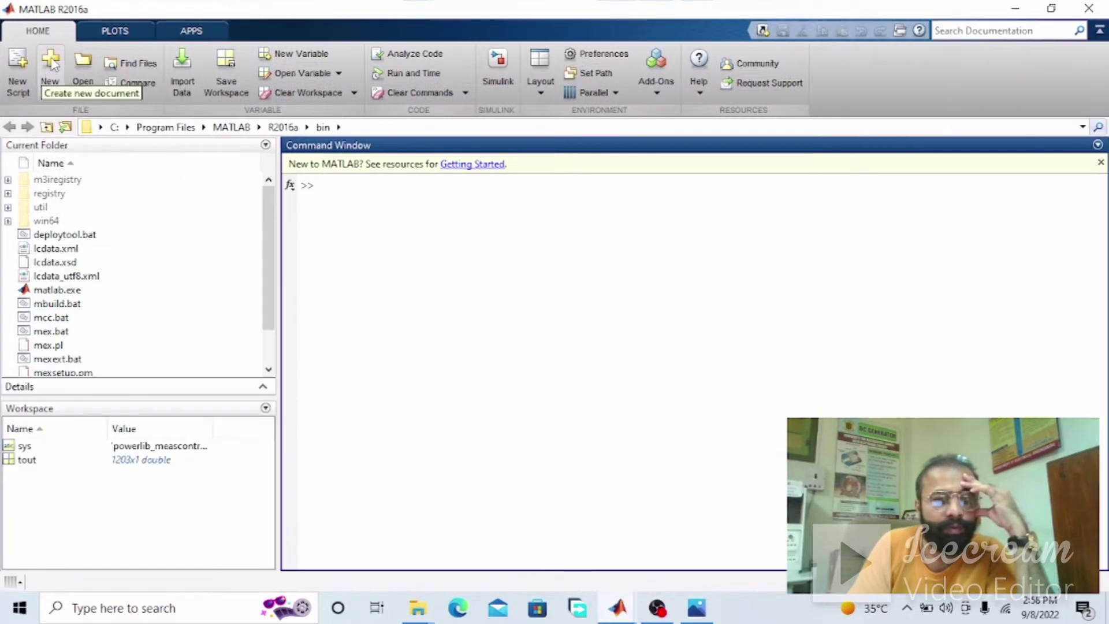
pyautogui.click(54, 64)
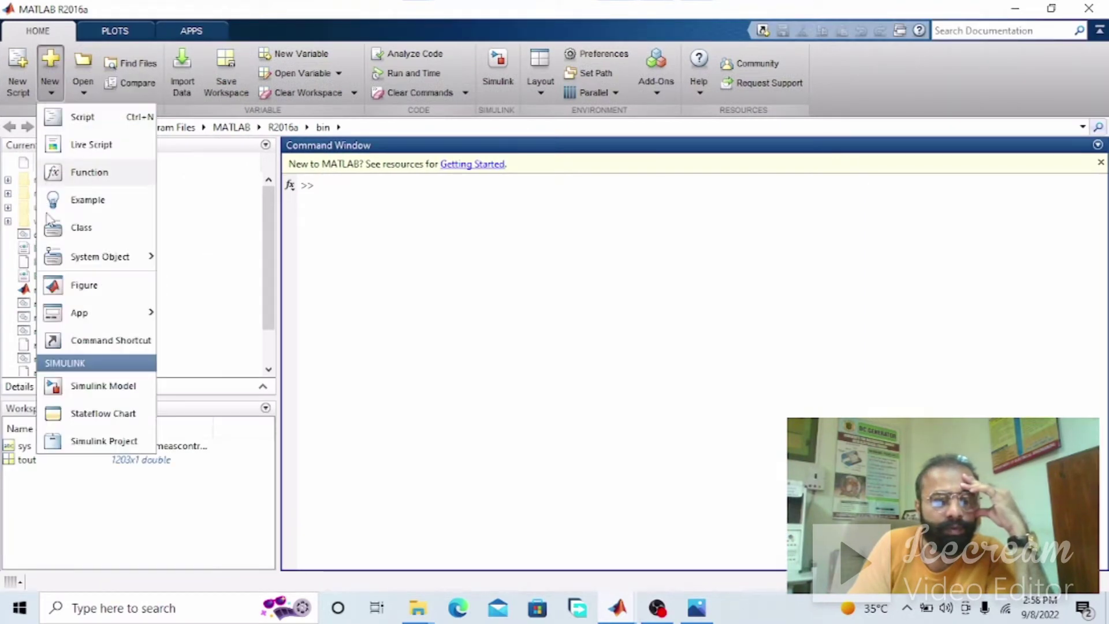
pyautogui.click(91, 390)
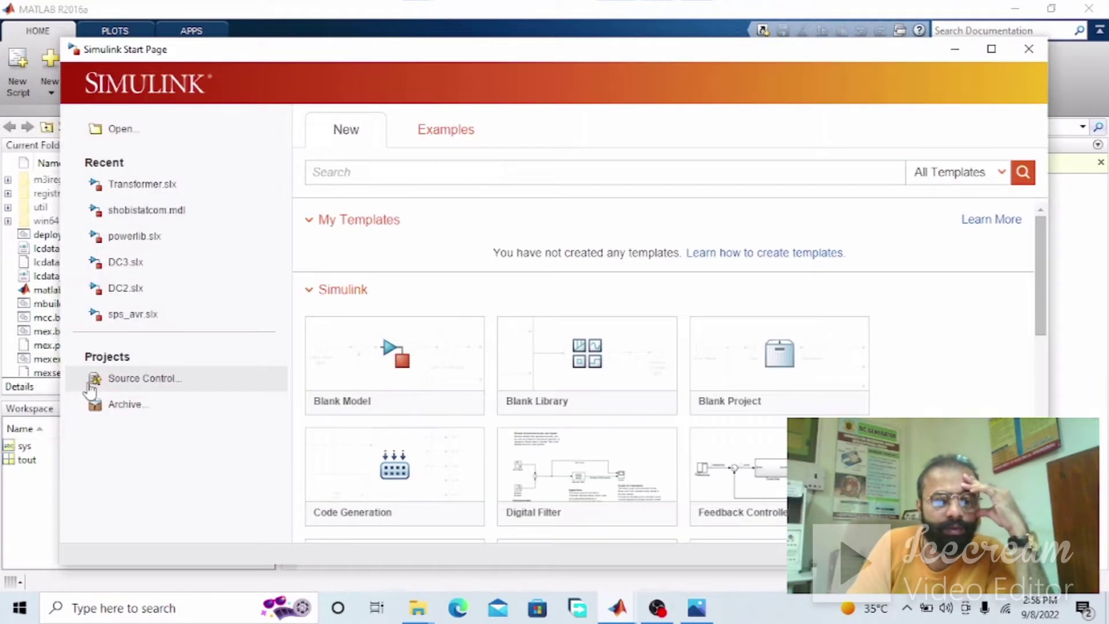
pyautogui.click(407, 360)
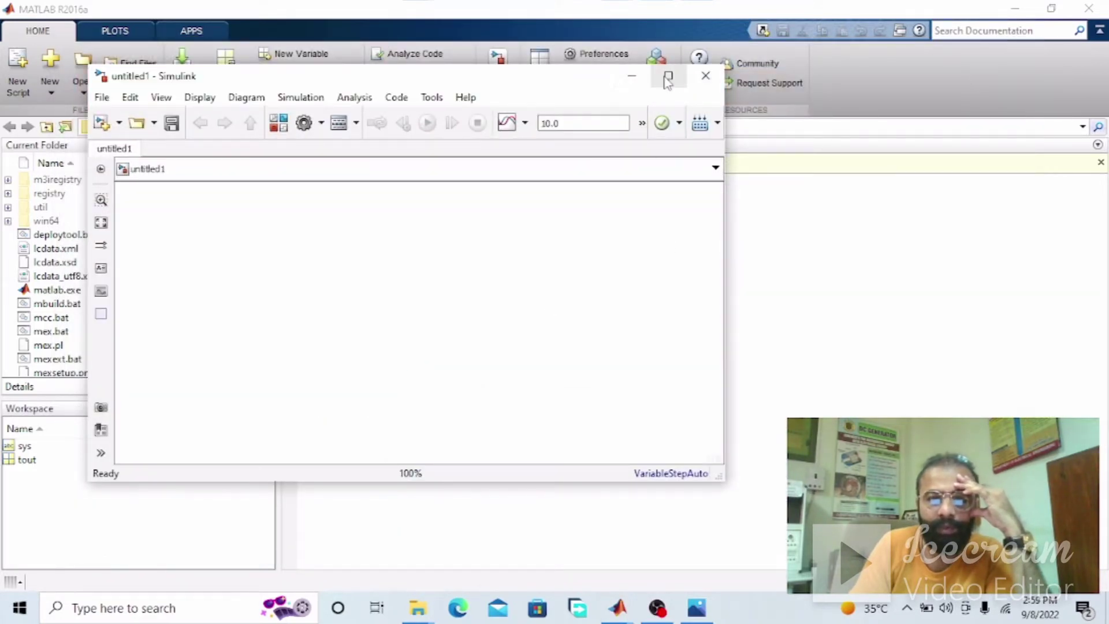
# Open the block library with the powerlib command and bring the blank untitled1 model up beside it
pyautogui.click(632, 76)
pyautogui.write('powerlib')
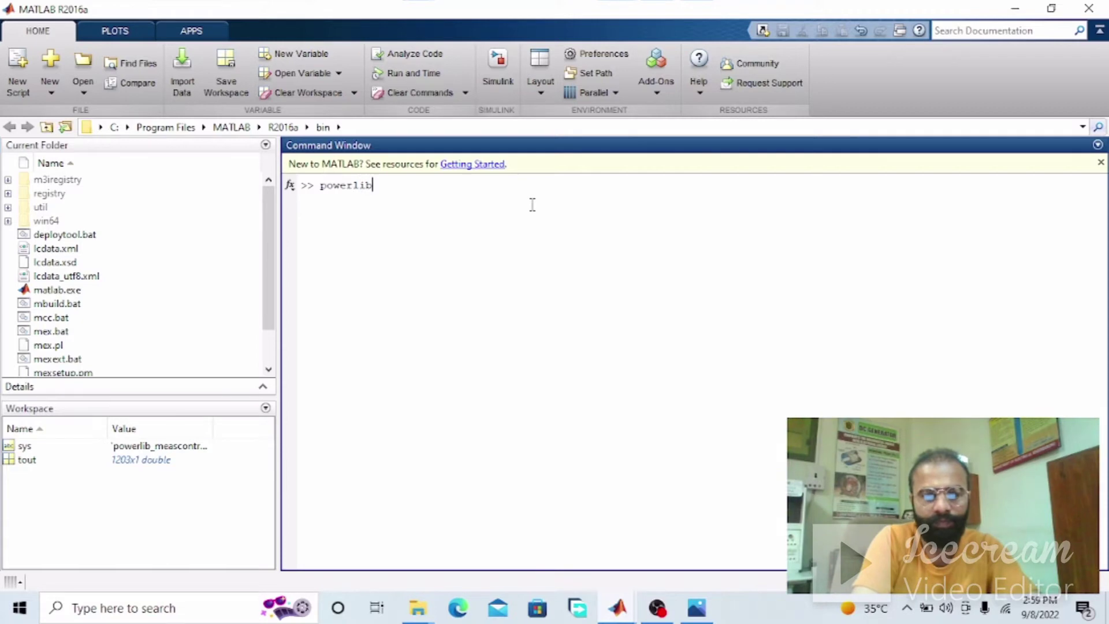
pyautogui.press('Return')
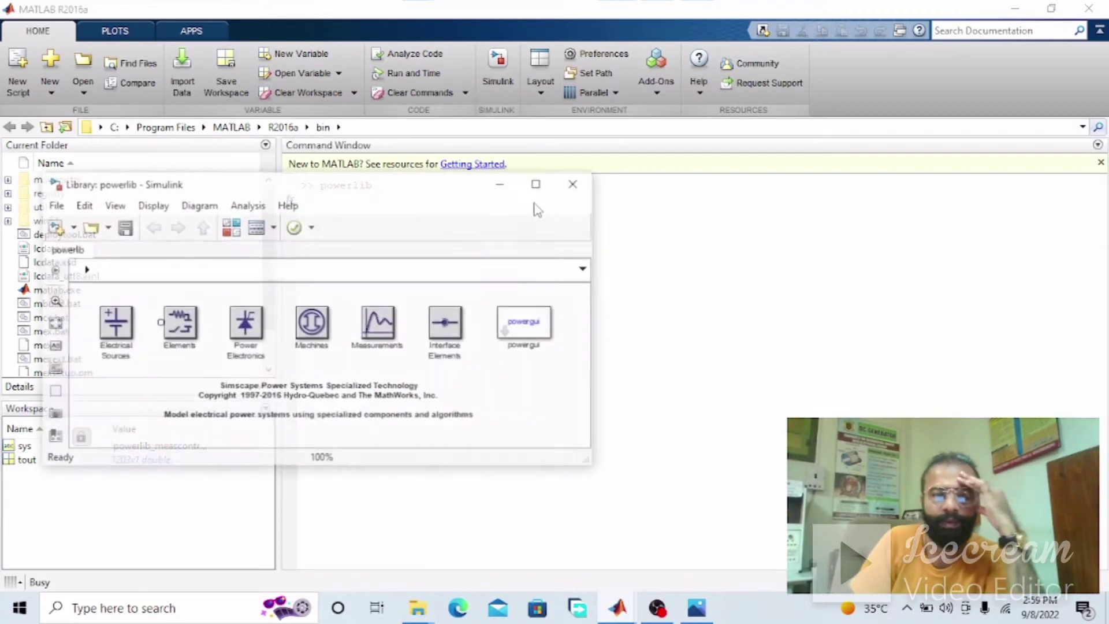
pyautogui.click(630, 605)
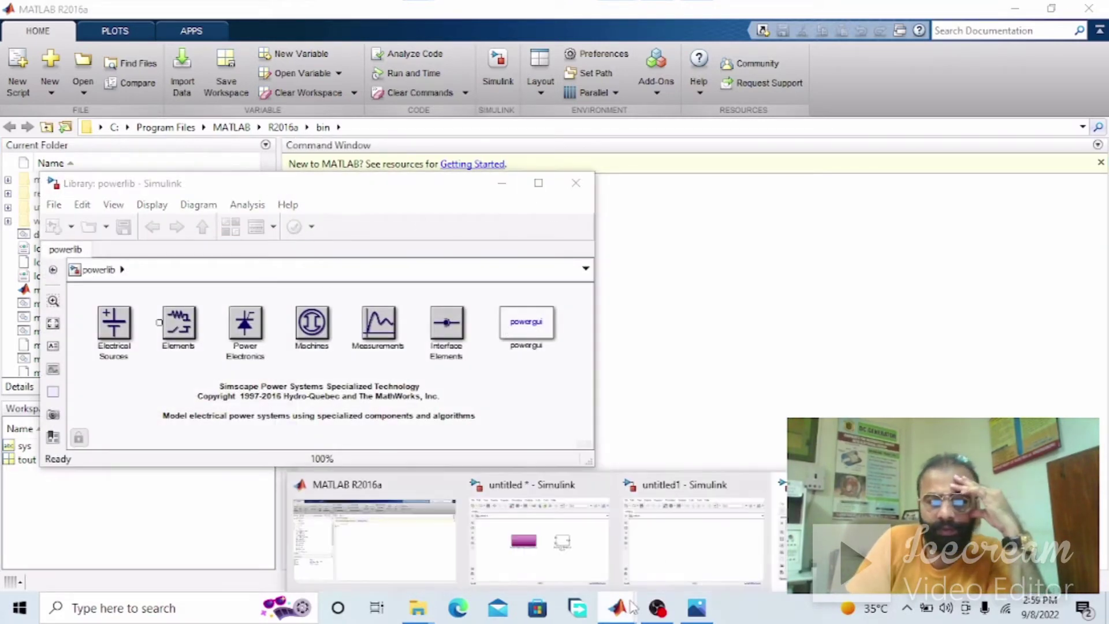
pyautogui.click(700, 564)
pyautogui.moveTo(559, 90); pyautogui.dragTo(788, 97)
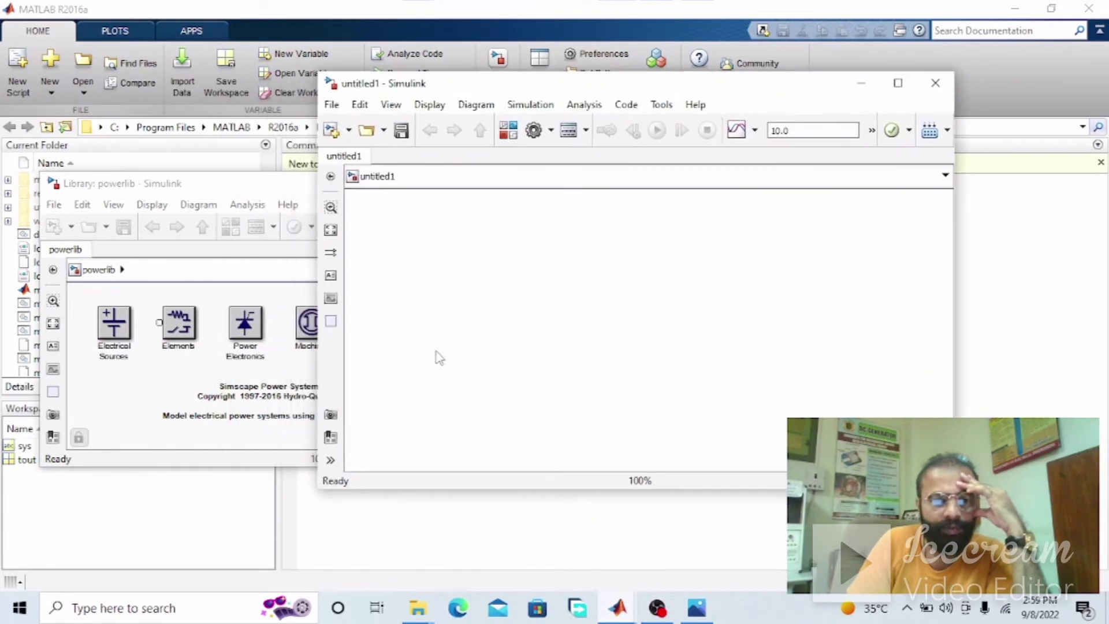
# Add an AC Voltage Source from Electrical Sources and a Series RLC Branch from Elements to the untitled1 model
pyautogui.doubleClick(114, 330)
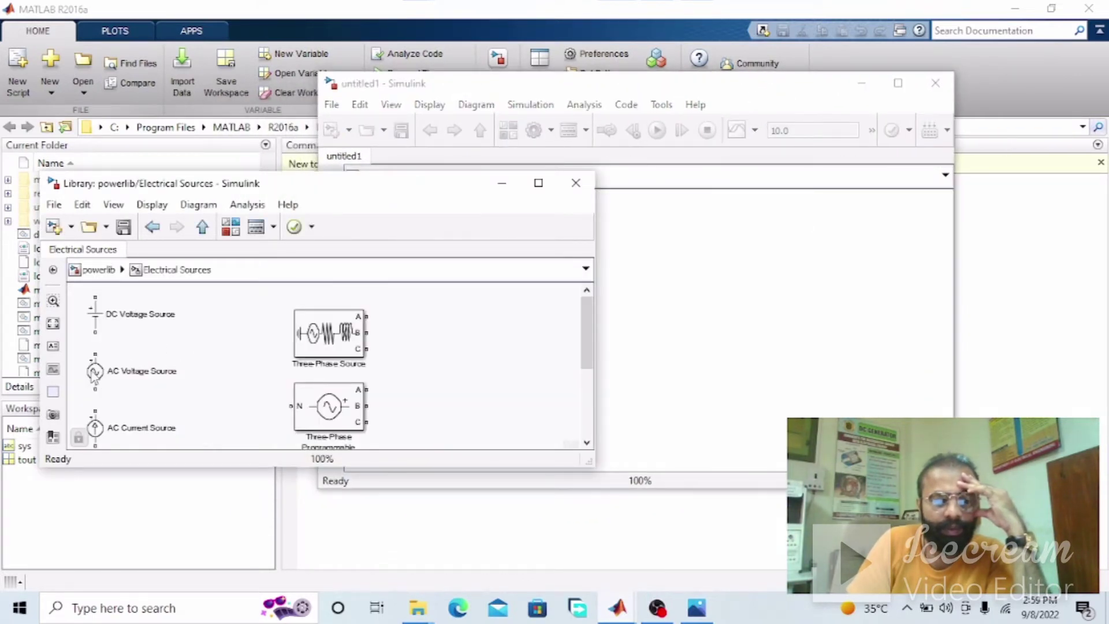
pyautogui.moveTo(95, 372); pyautogui.dragTo(669, 265)
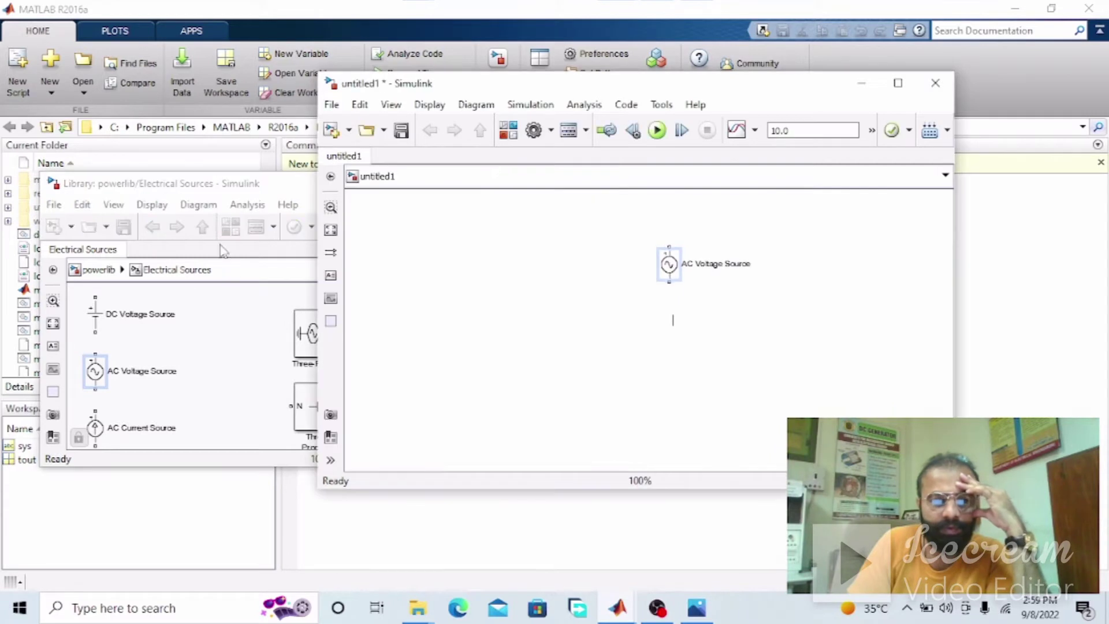
pyautogui.click(206, 230)
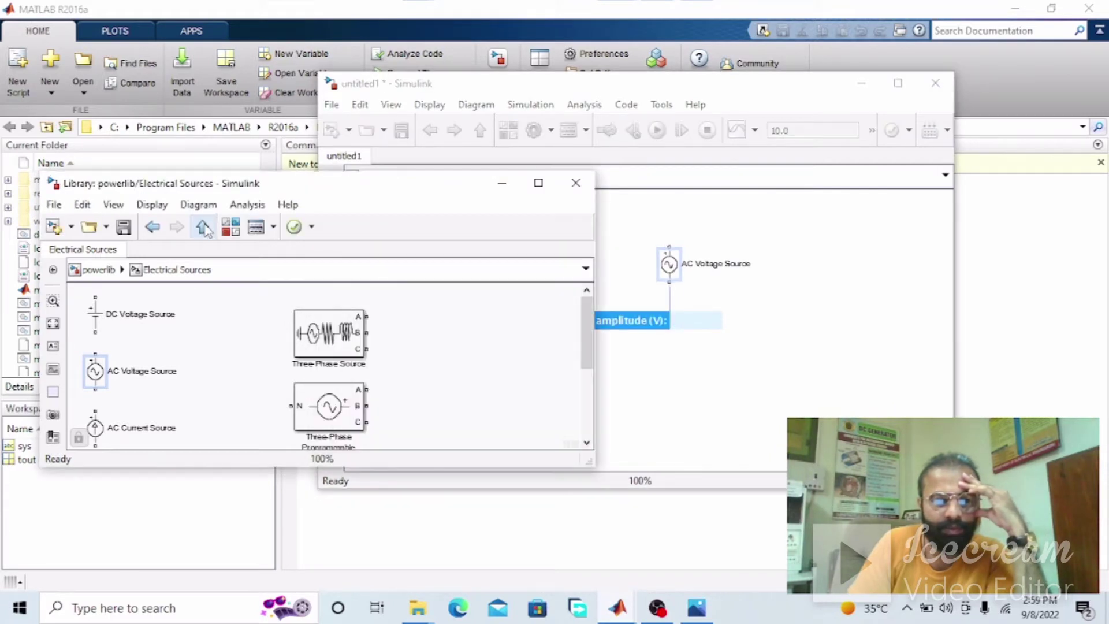
pyautogui.click(203, 228)
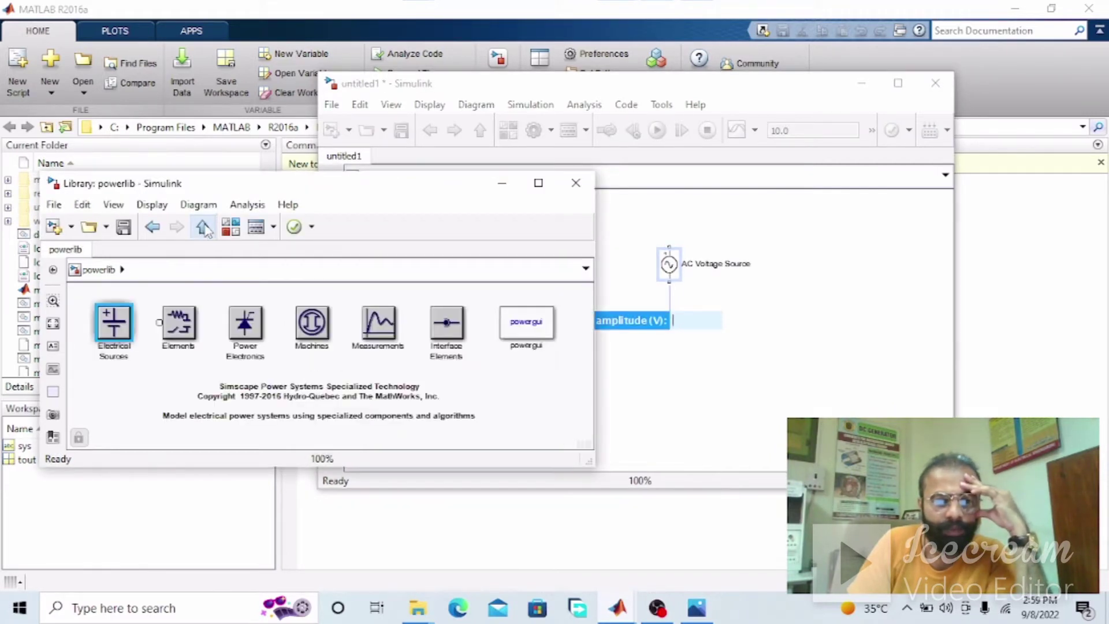
pyautogui.doubleClick(180, 333)
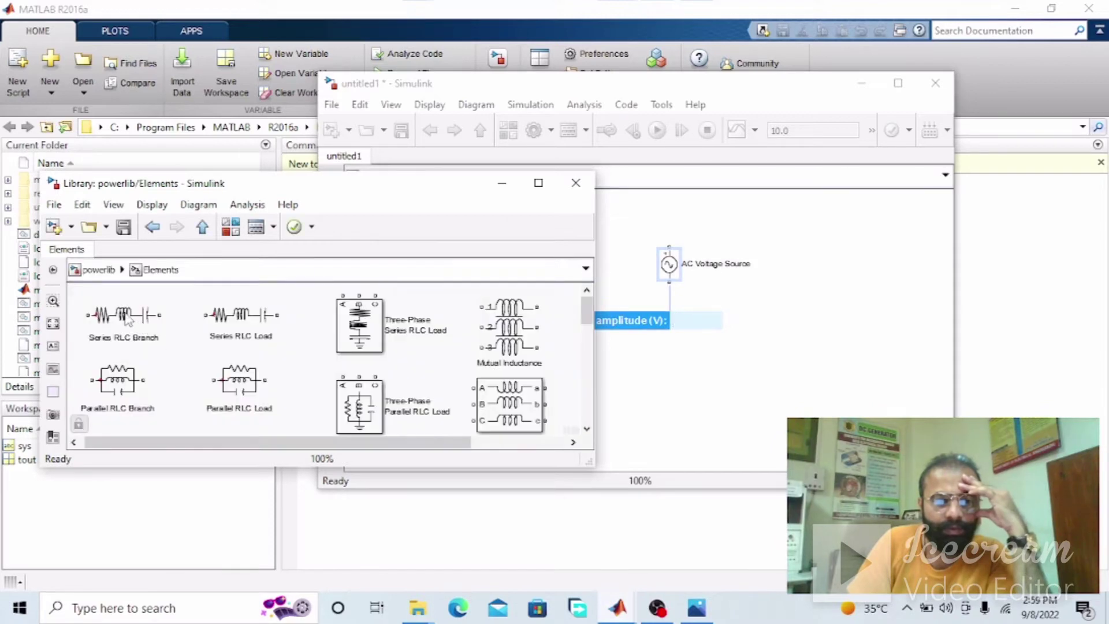
pyautogui.moveTo(127, 317); pyautogui.dragTo(802, 333)
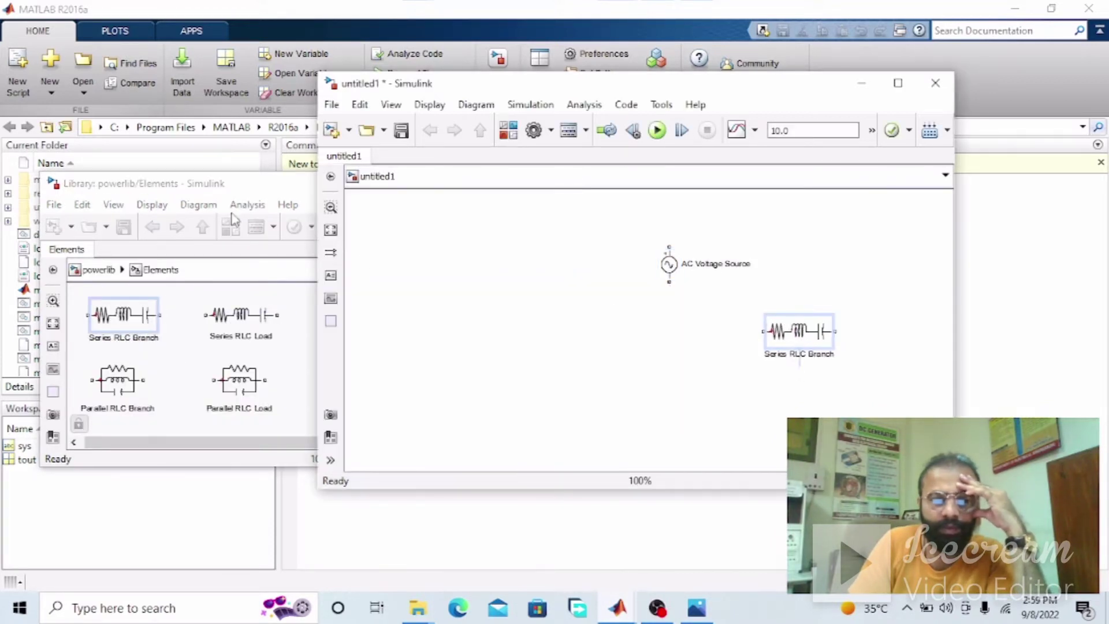
# Add a Current Measurement and a Voltage Measurement block from the powerlib Measurements library to the model
pyautogui.click(234, 218)
pyautogui.click(202, 227)
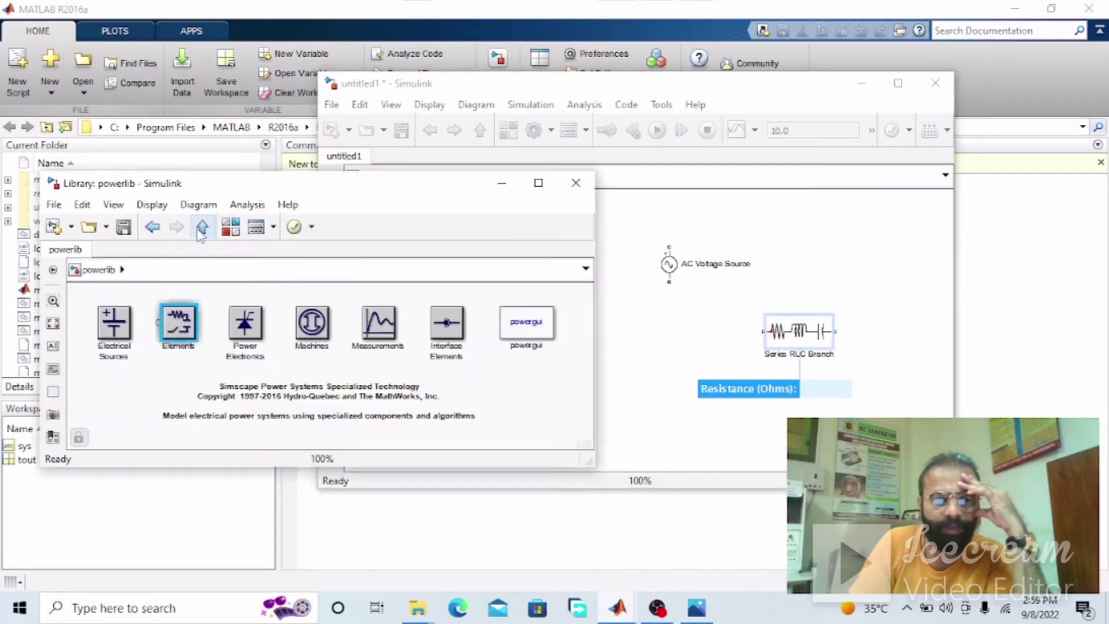
pyautogui.doubleClick(378, 323)
pyautogui.moveTo(500, 272); pyautogui.dragTo(797, 213)
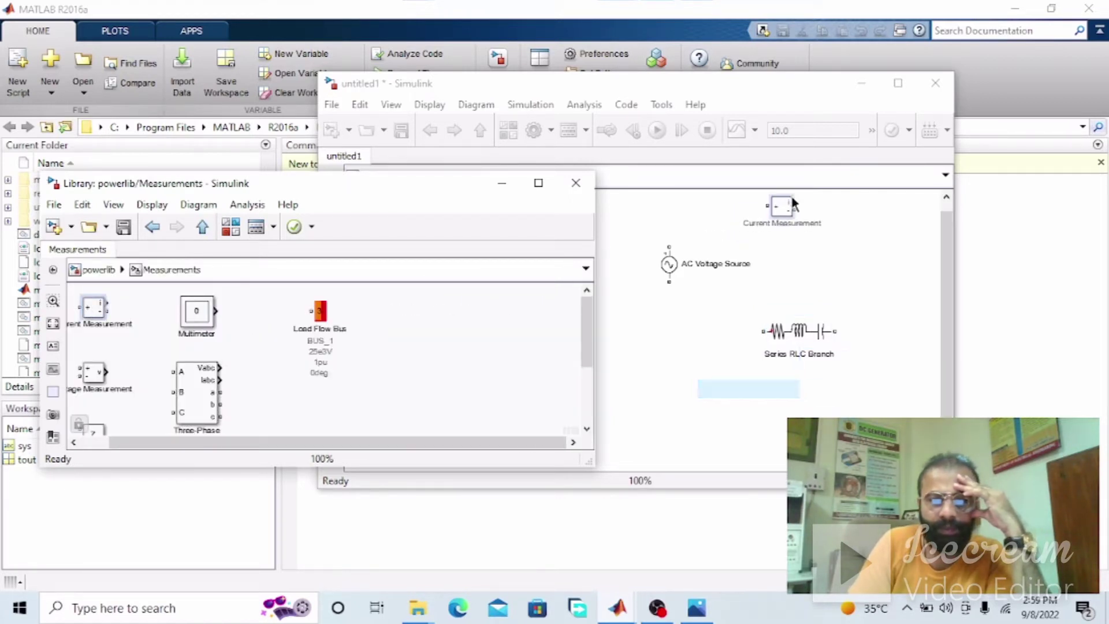
pyautogui.click(110, 381)
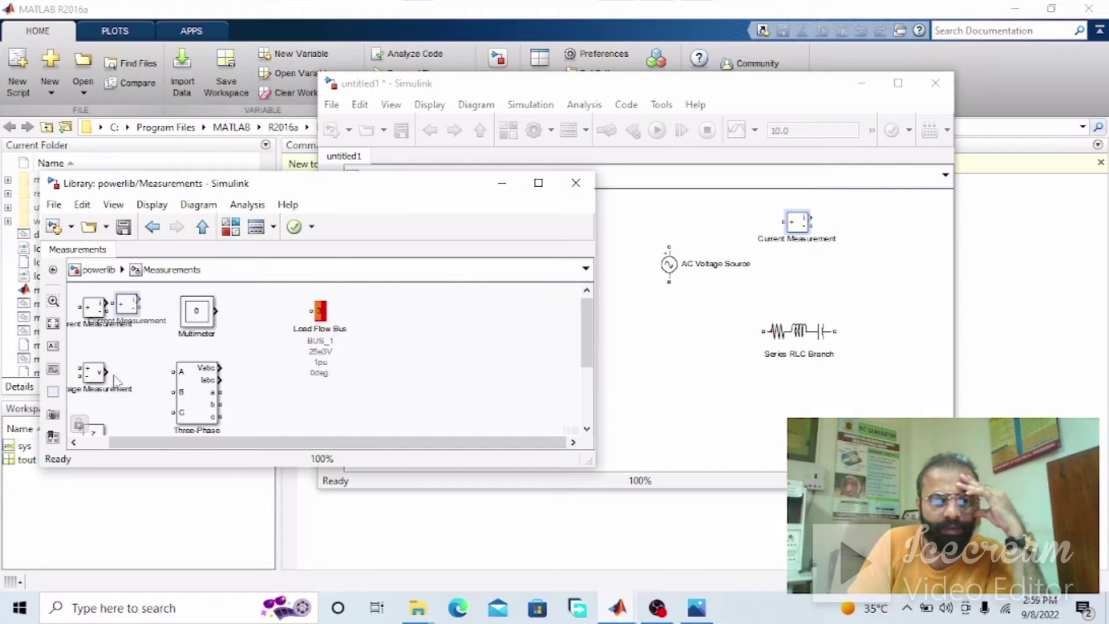
pyautogui.moveTo(92, 306); pyautogui.dragTo(684, 299)
pyautogui.moveTo(670, 375); pyautogui.dragTo(693, 345)
# Add a Linear Transformer from the powerlib Elements library to the model, below the Voltage Measurement block
pyautogui.click(226, 203)
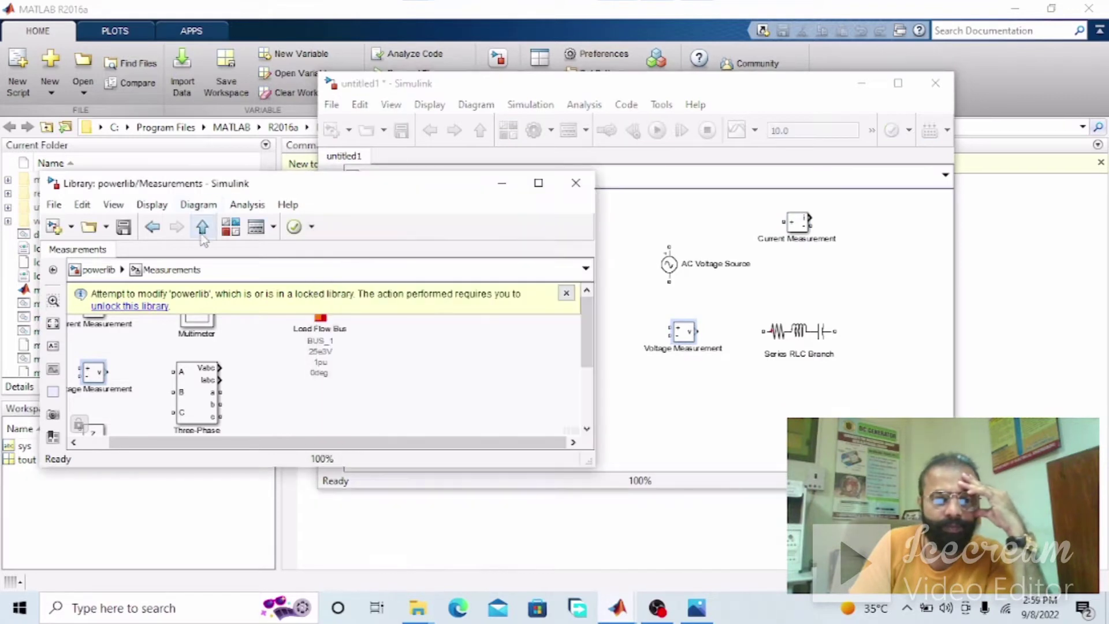
pyautogui.click(203, 226)
pyautogui.doubleClick(179, 323)
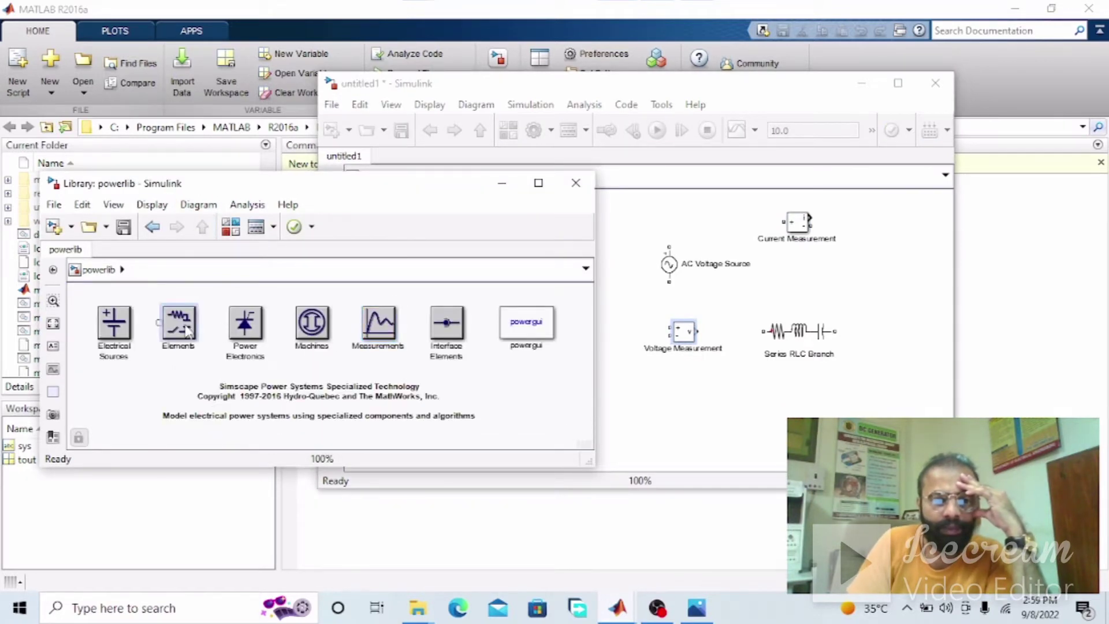
pyautogui.moveTo(586, 301); pyautogui.dragTo(588, 383)
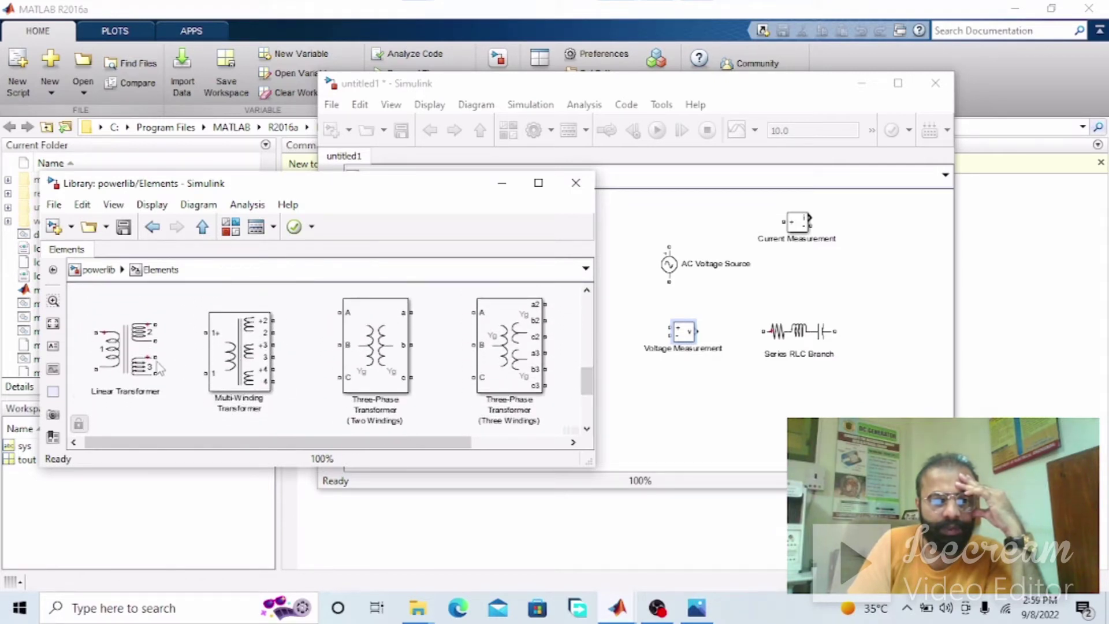
pyautogui.moveTo(124, 352); pyautogui.dragTo(699, 381)
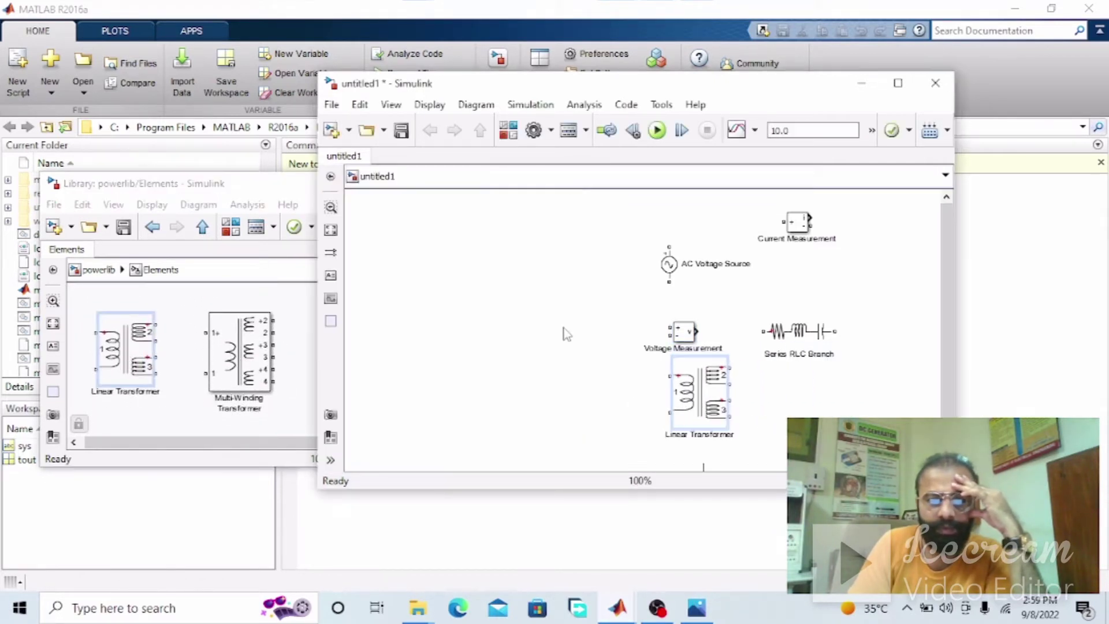
# Add a Ground block from the powerlib Elements library to the model, beside the Linear Transformer
pyautogui.click(172, 183)
pyautogui.click(202, 227)
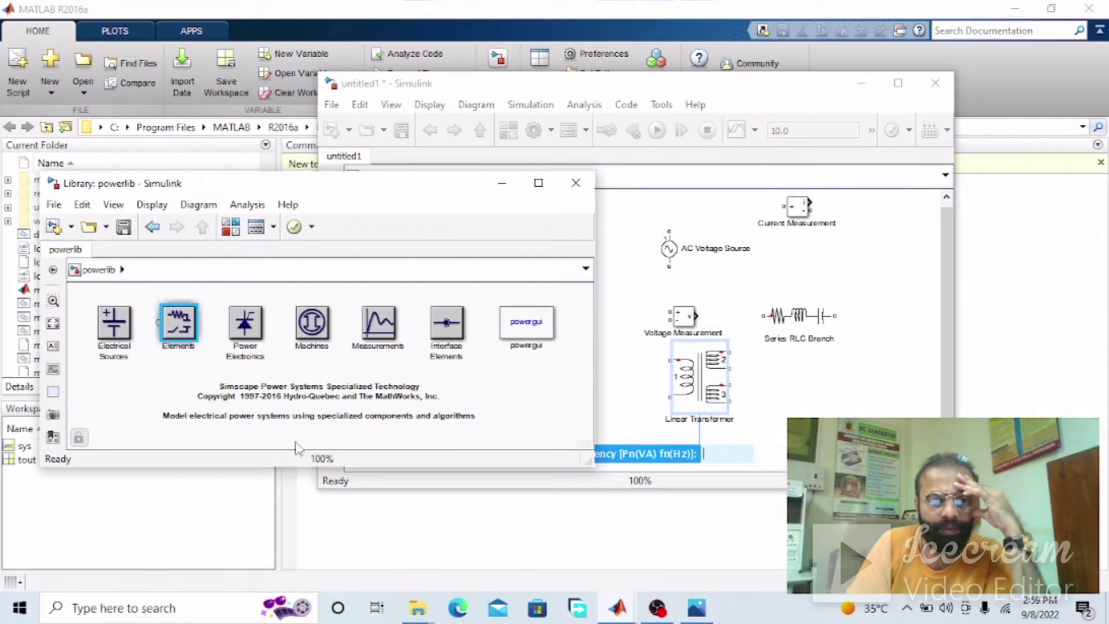
pyautogui.doubleClick(114, 323)
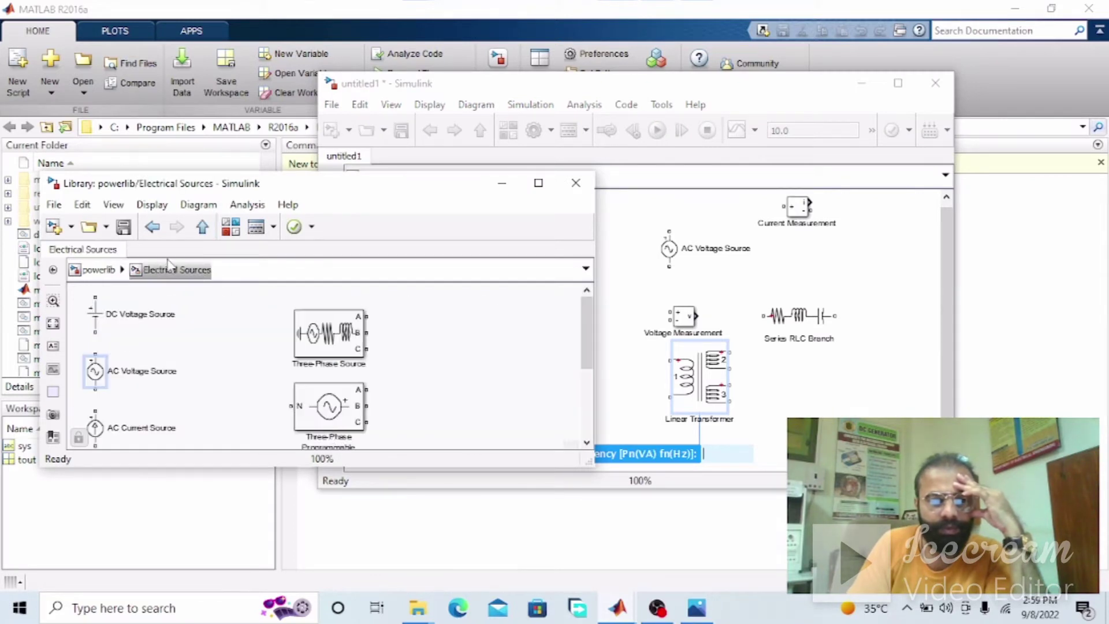
pyautogui.click(202, 226)
pyautogui.doubleClick(178, 322)
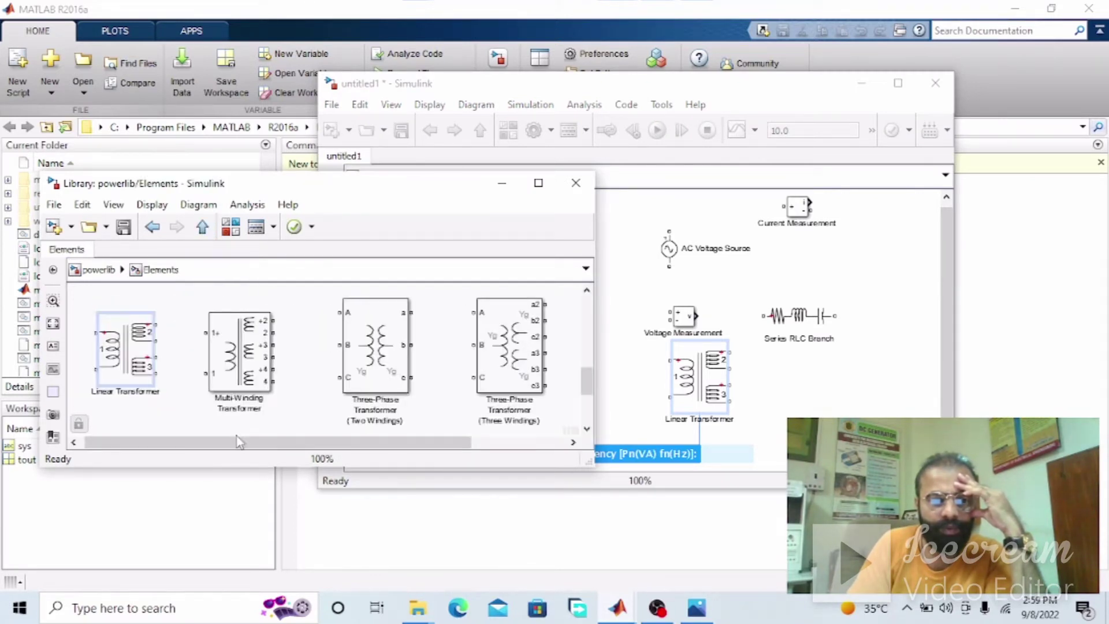
pyautogui.scroll(5, 346, 443)
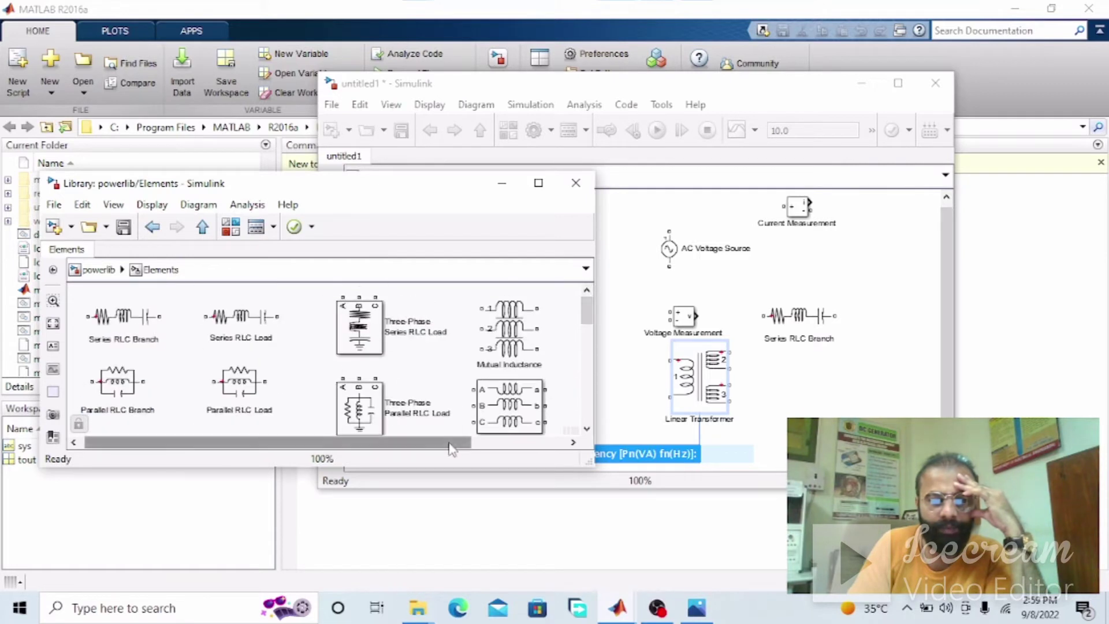
pyautogui.moveTo(450, 449); pyautogui.dragTo(761, 387)
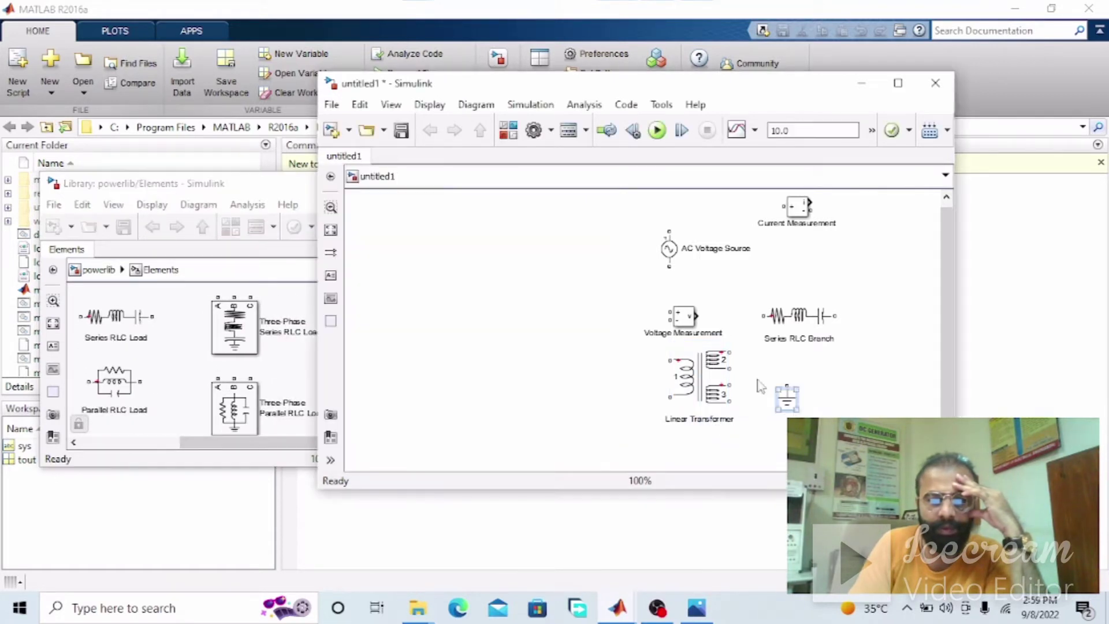
# Add a Display block from the Simulink Sinks library to the model and minimize the Library Browser
pyautogui.click(266, 210)
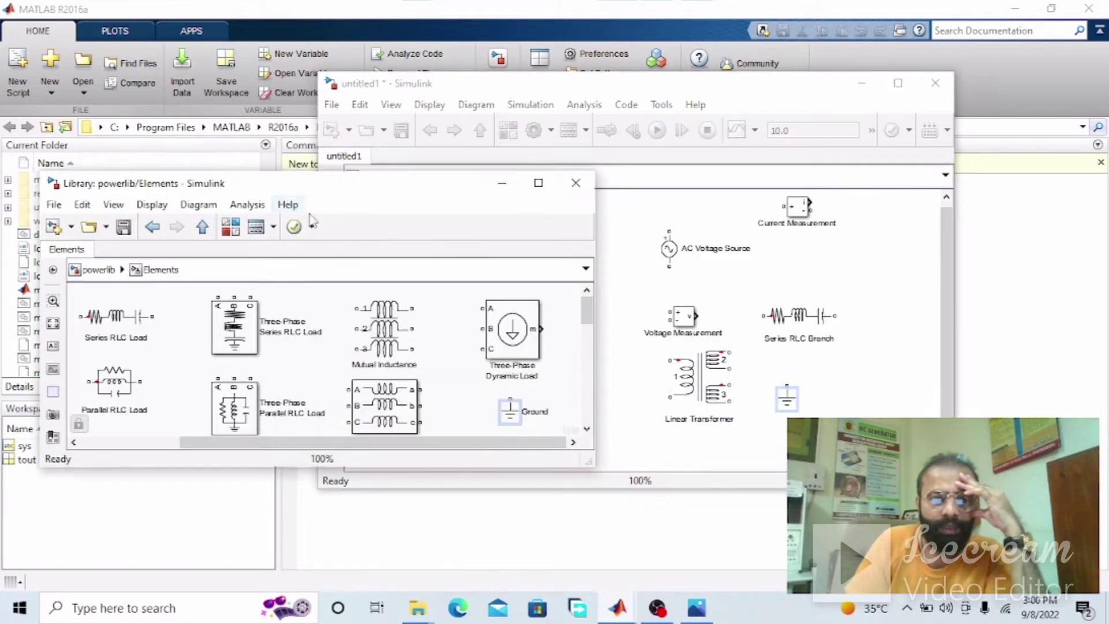
pyautogui.click(243, 223)
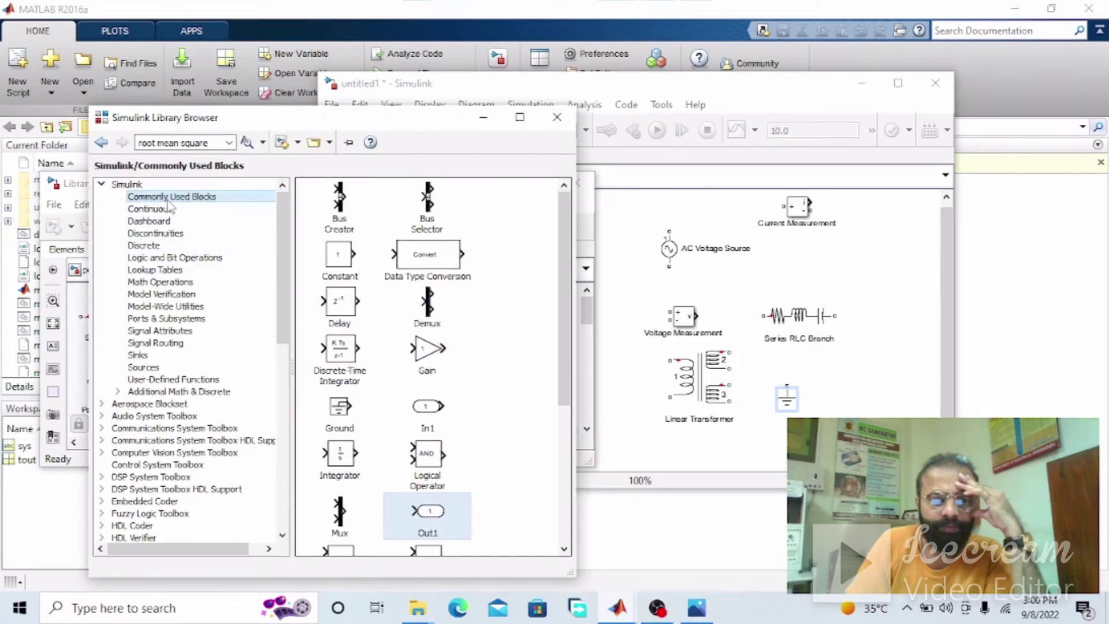
pyautogui.click(191, 355)
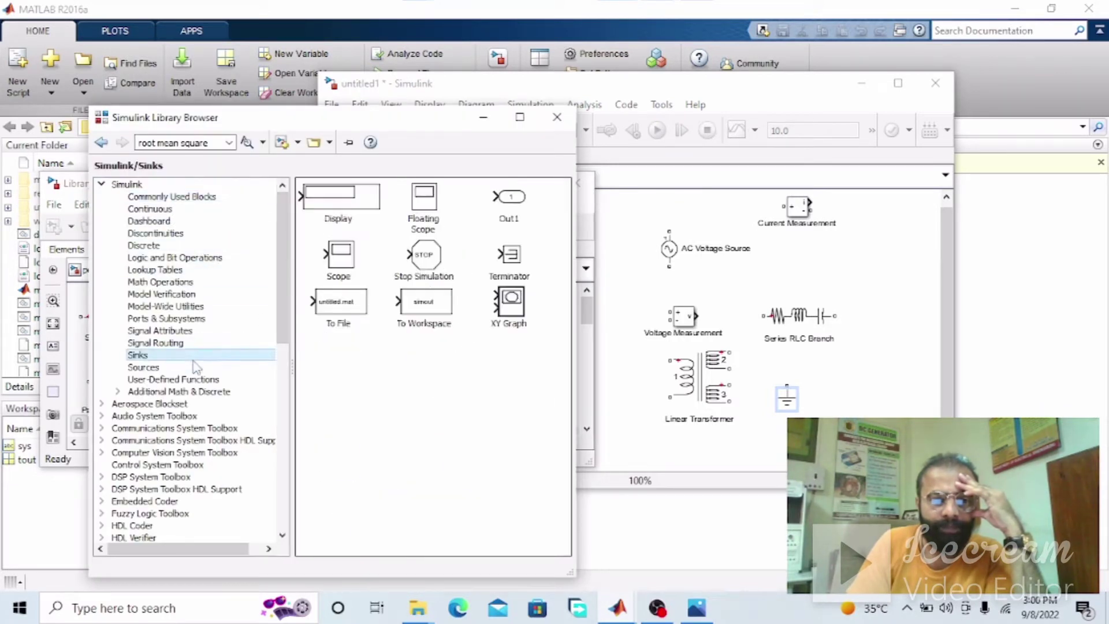
pyautogui.moveTo(340, 196); pyautogui.dragTo(844, 256)
pyautogui.doubleClick(775, 285)
pyautogui.click(261, 123)
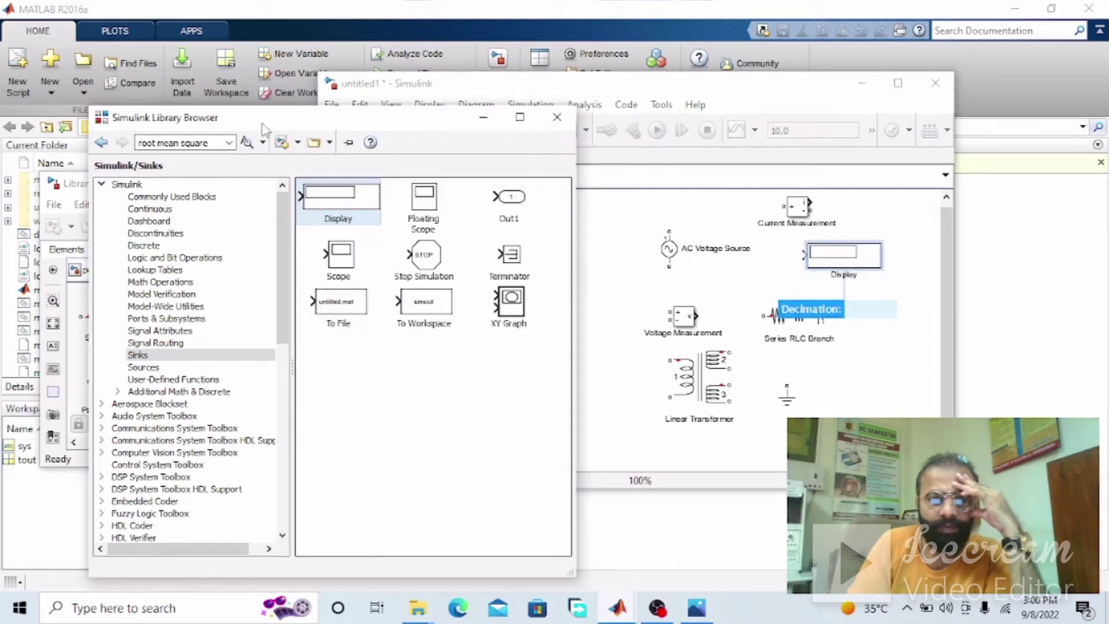
pyautogui.click(483, 117)
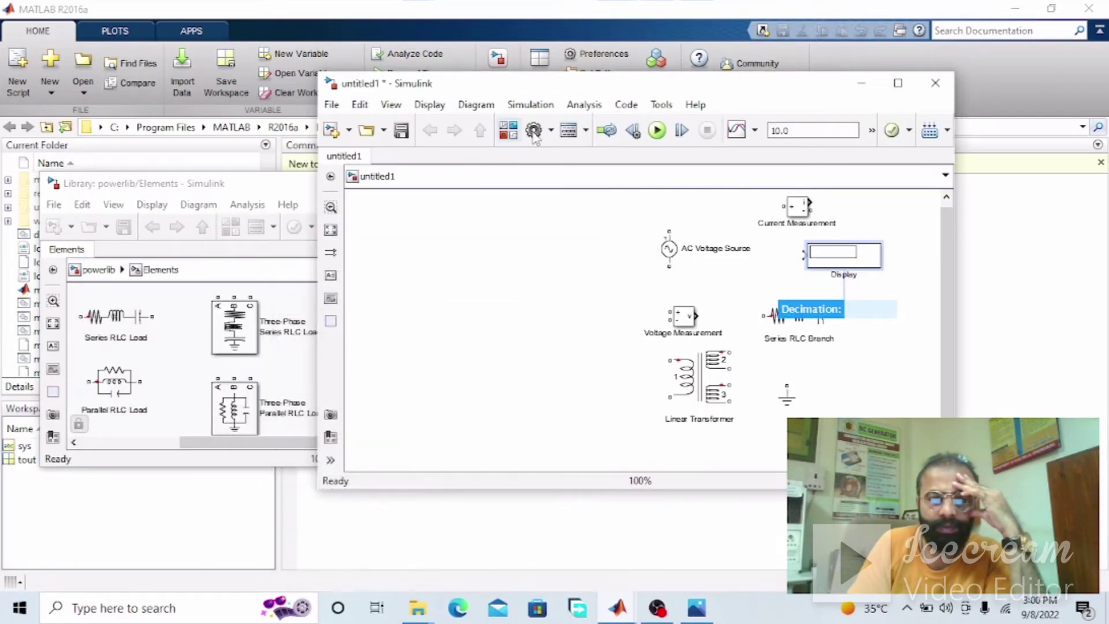
# Maximize the model window and spread out the AC Voltage Source, Voltage Measurement and Current Measurement blocks for the circuit layout
pyautogui.click(898, 85)
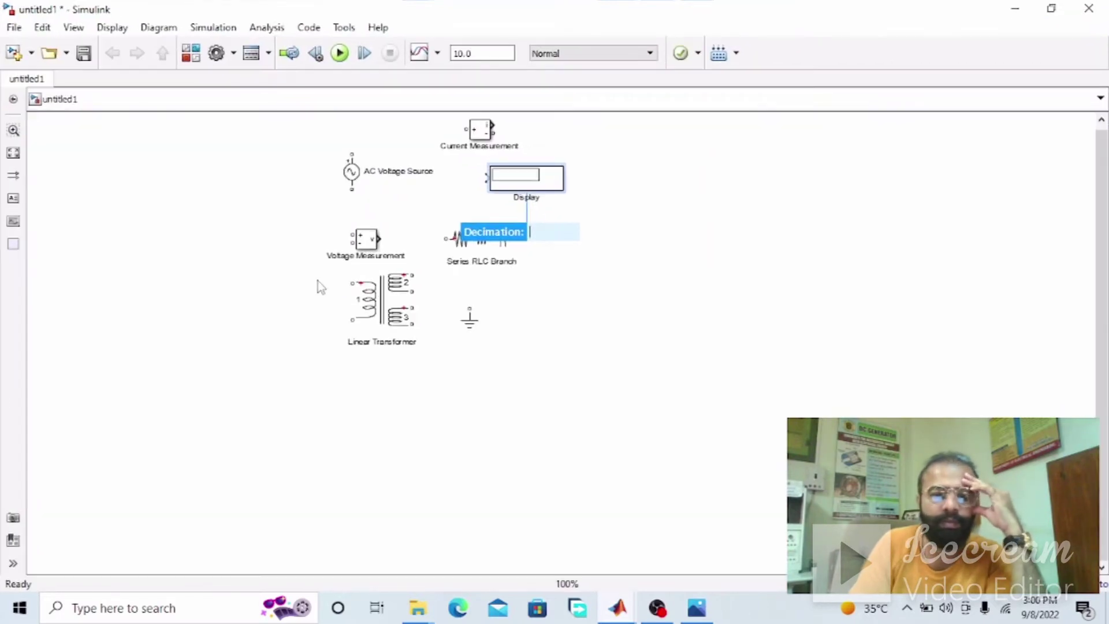
pyautogui.moveTo(352, 172); pyautogui.dragTo(136, 330)
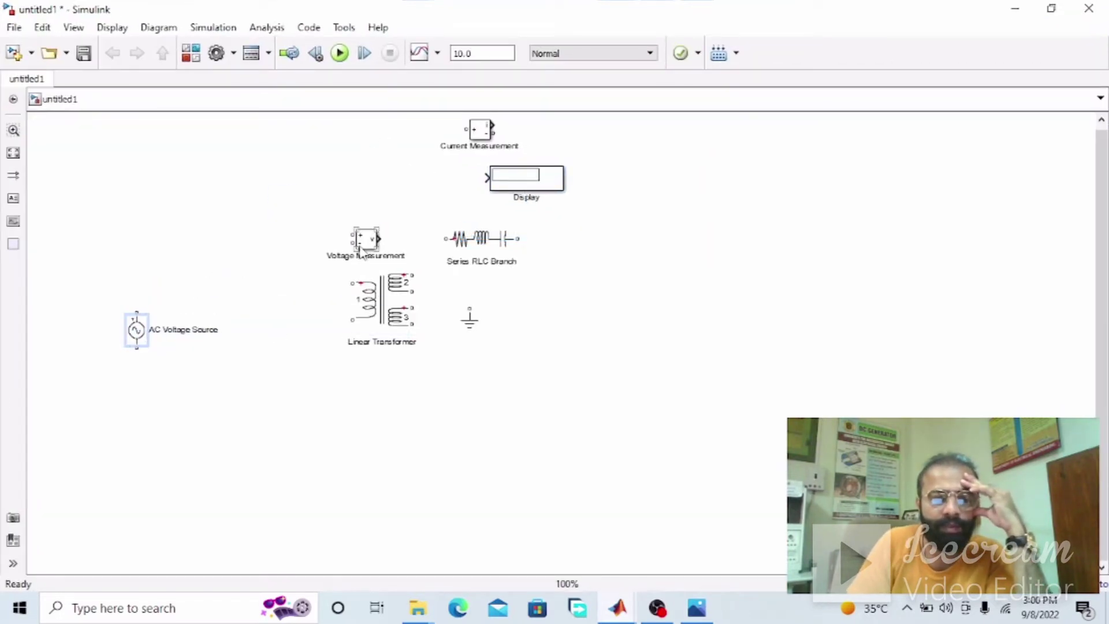
pyautogui.moveTo(370, 239); pyautogui.dragTo(481, 450)
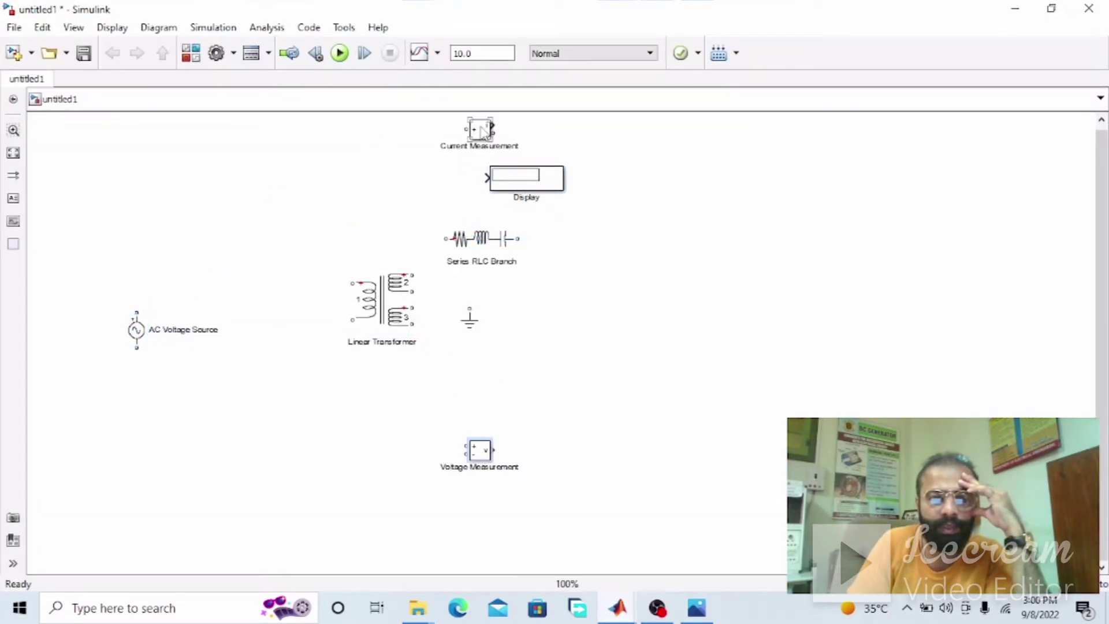
pyautogui.moveTo(482, 132); pyautogui.dragTo(202, 236)
# Move the Series RLC Branch to the load side of the circuit and rotate it to stand vertically
pyautogui.click(478, 246)
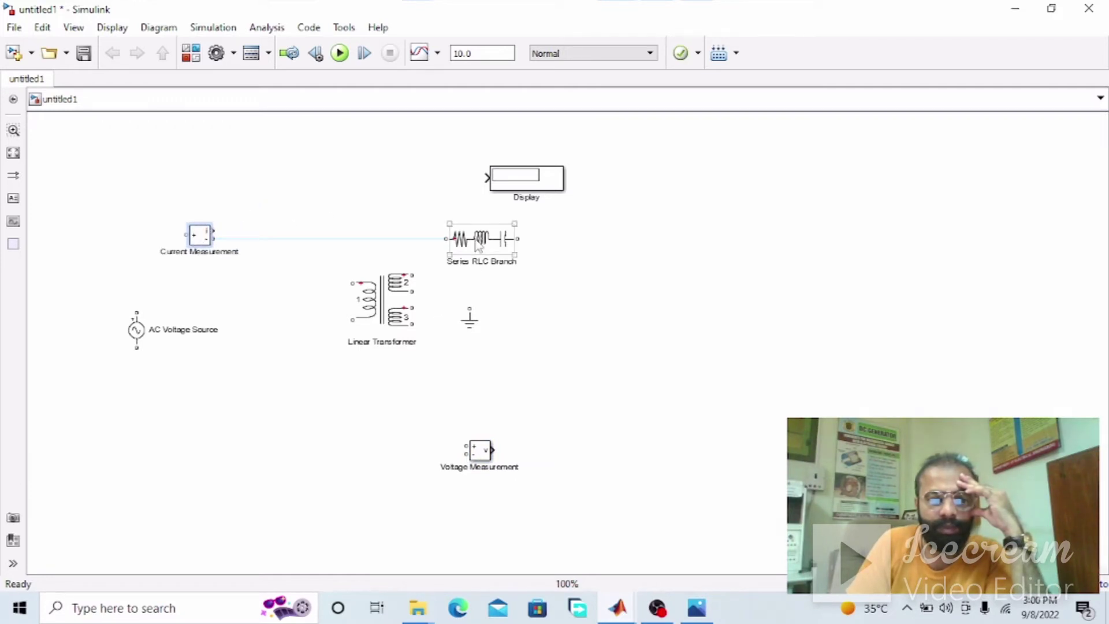
pyautogui.moveTo(478, 245); pyautogui.dragTo(770, 315)
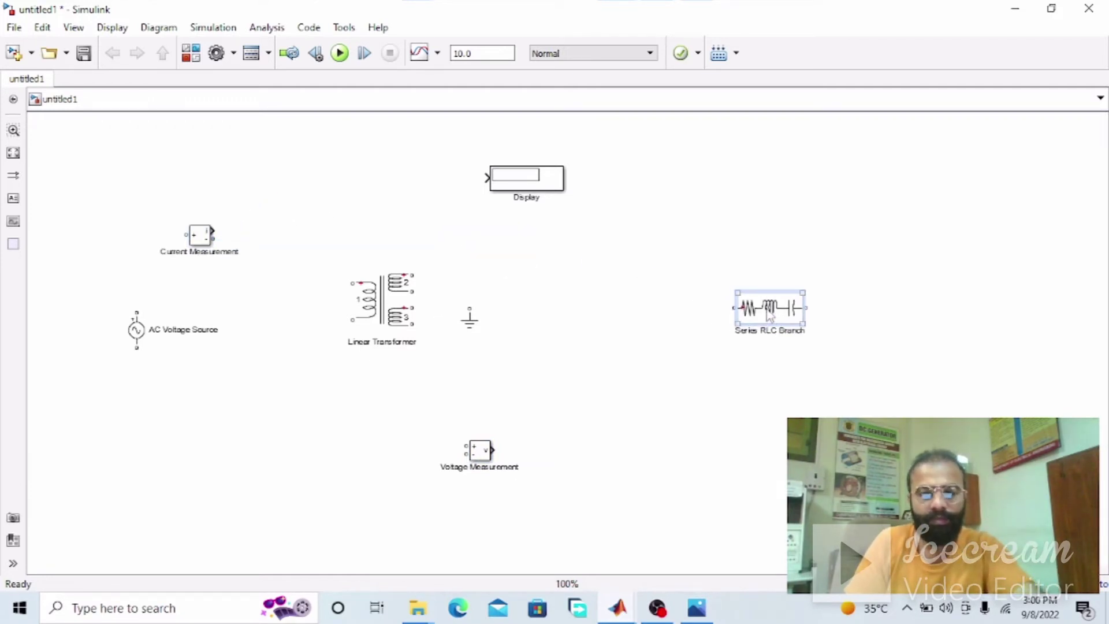
pyautogui.hotkey('ctrl', 'r')
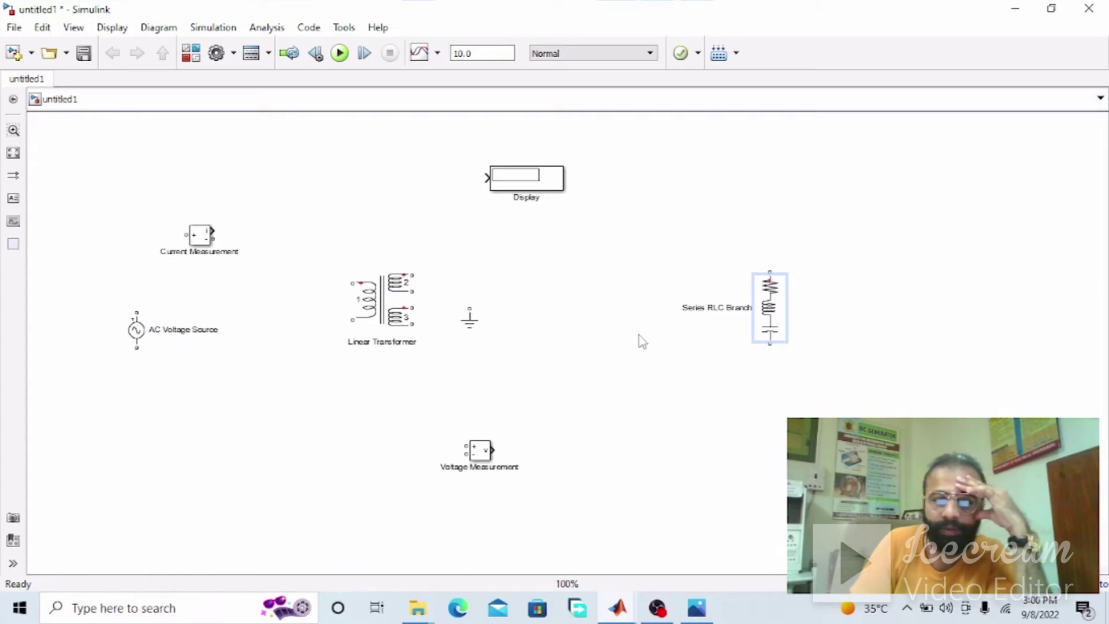
pyautogui.click(774, 314)
# Move the Linear Transformer slightly up and turn off its three windings option
pyautogui.click(382, 306)
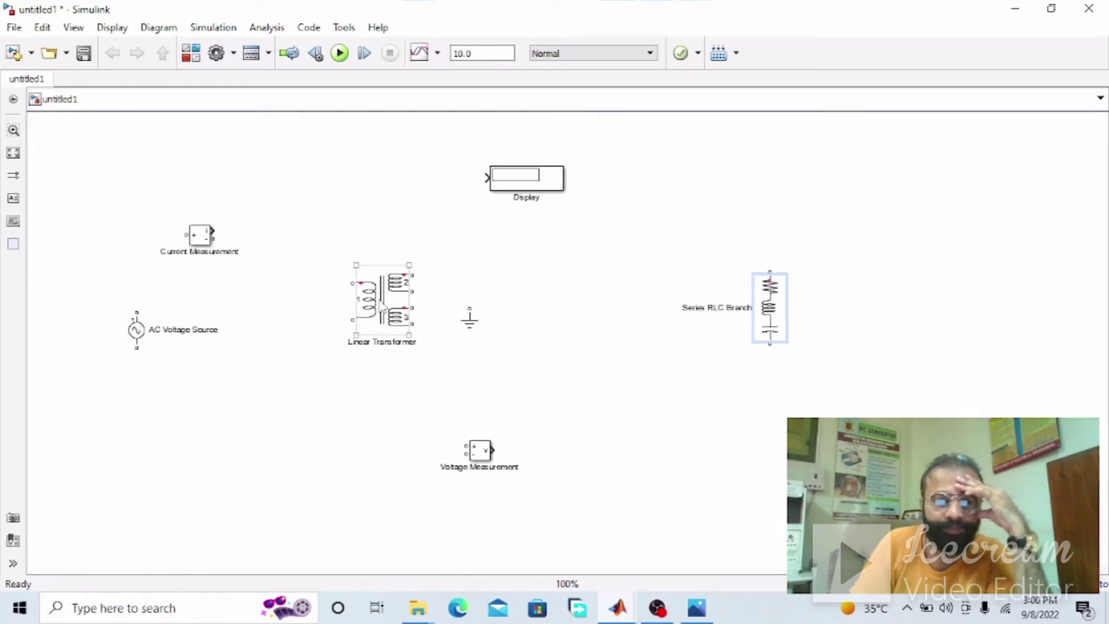
pyautogui.moveTo(383, 319); pyautogui.dragTo(383, 287)
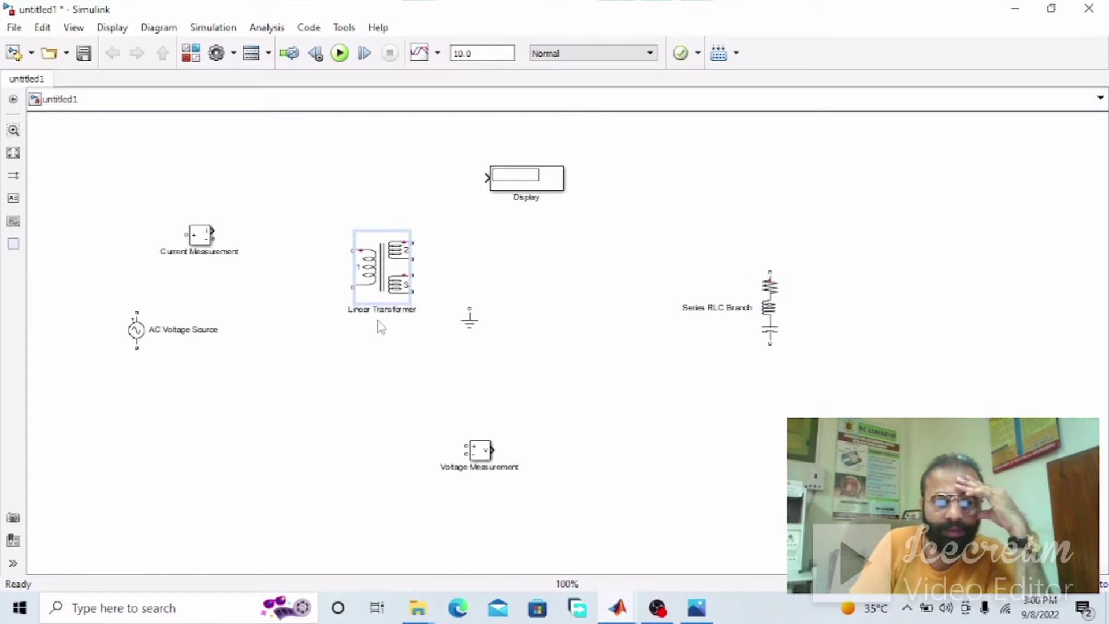
pyautogui.doubleClick(382, 281)
pyautogui.click(435, 341)
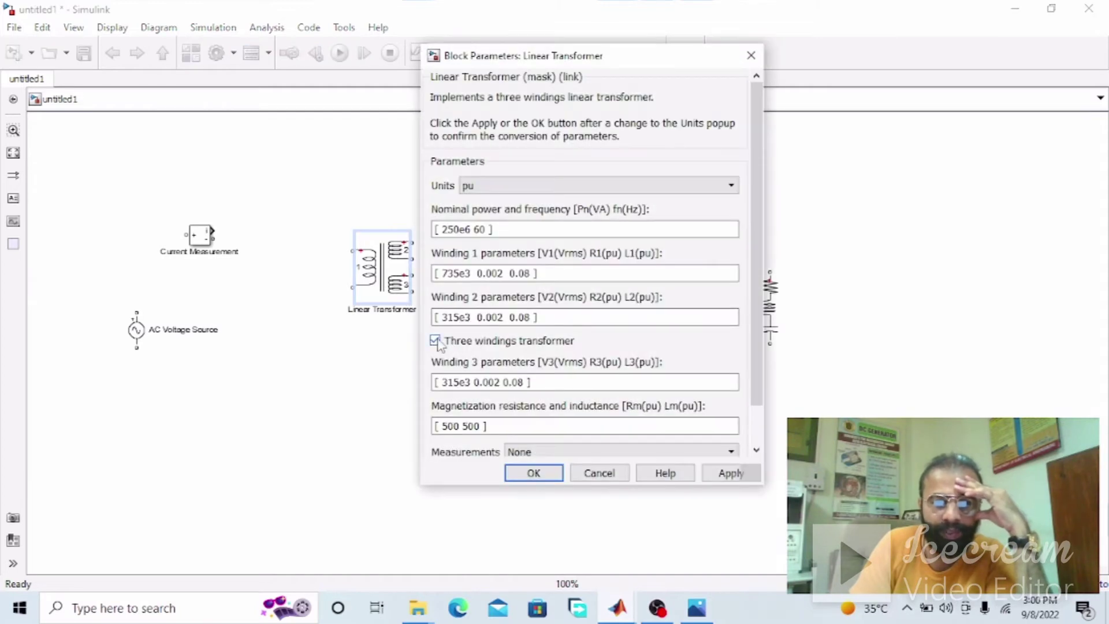
pyautogui.click(518, 471)
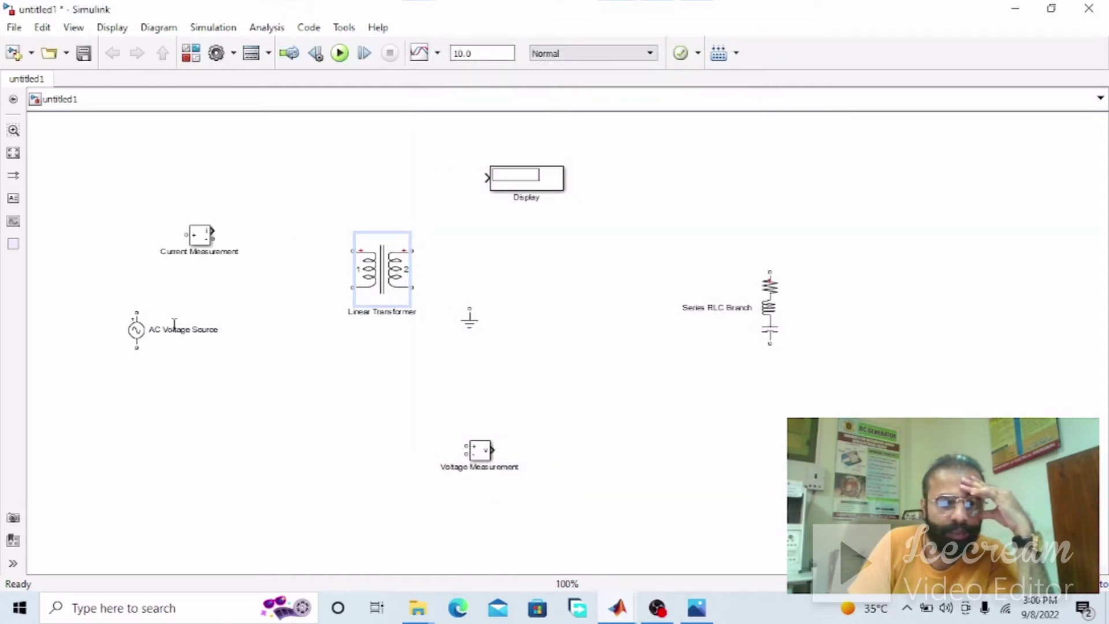
# Wire the AC Voltage Source through the Current Measurement block to the Linear Transformer's primary winding and back to the source
pyautogui.click(131, 337)
pyautogui.moveTo(126, 333); pyautogui.dragTo(98, 336)
pyautogui.click(119, 316)
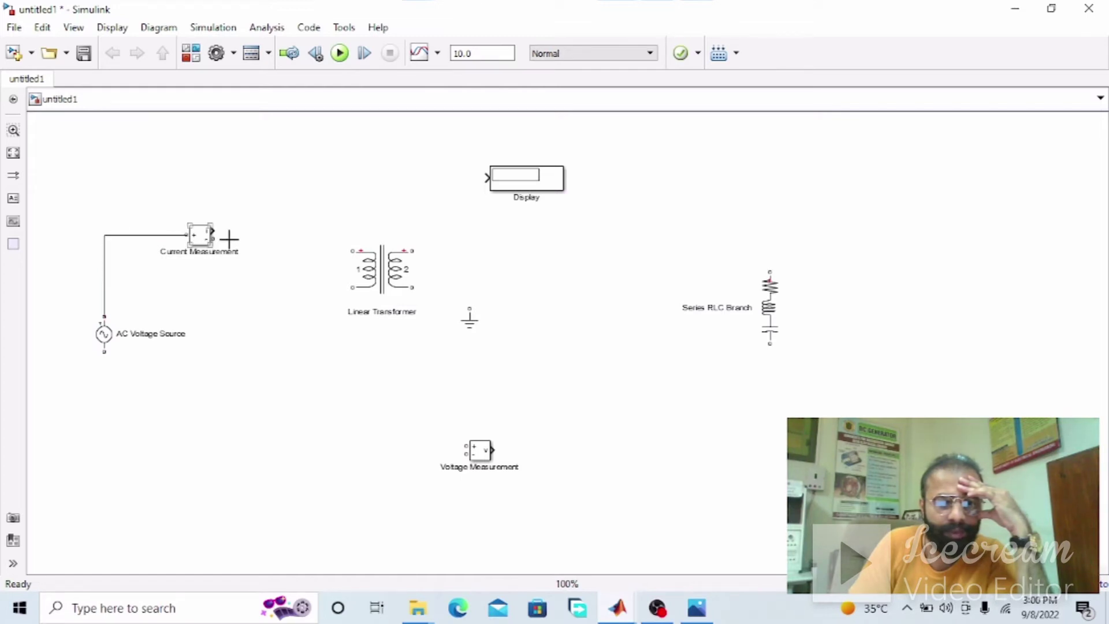
pyautogui.moveTo(213, 237)
pyautogui.mouseDown()
pyautogui.moveTo(349, 248)
pyautogui.moveTo(396, 265)
pyautogui.mouseUp()
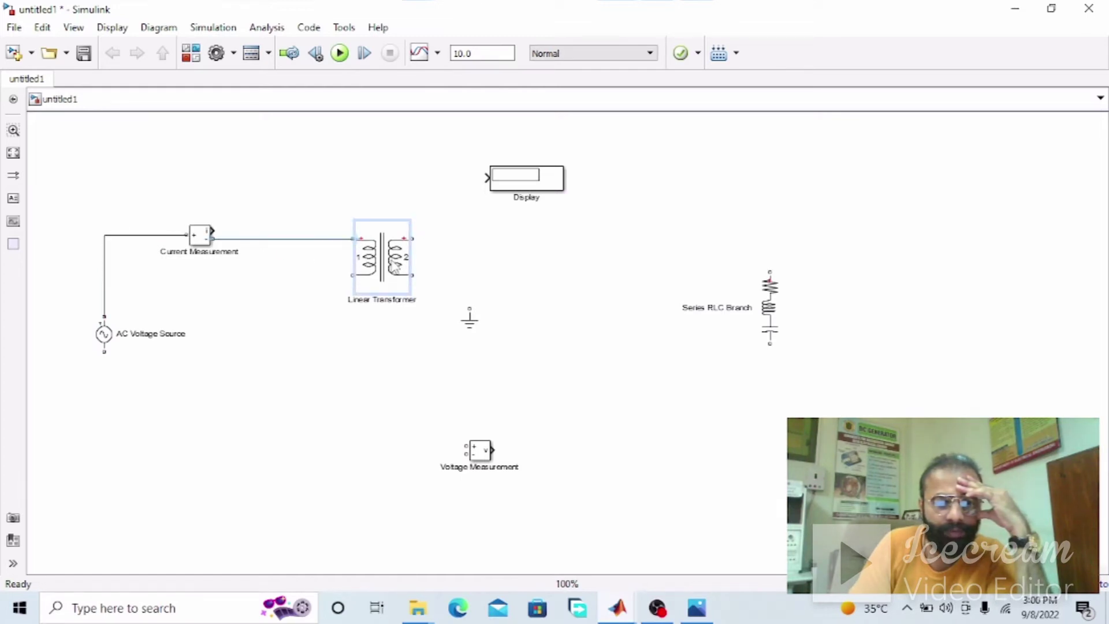
pyautogui.click(409, 381)
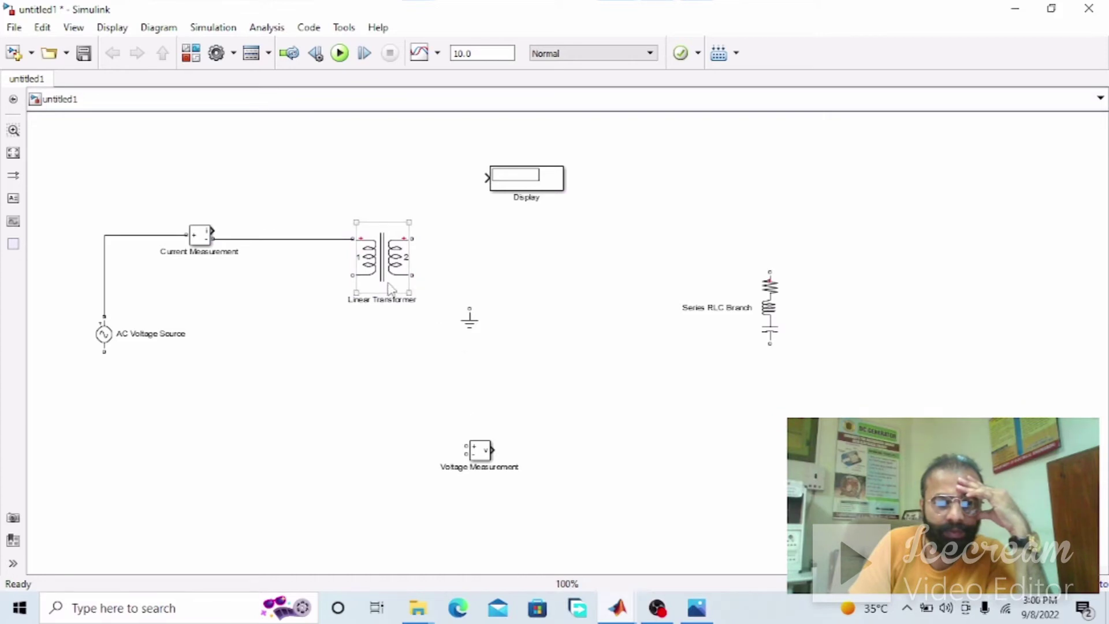
pyautogui.moveTo(351, 276); pyautogui.dragTo(292, 454)
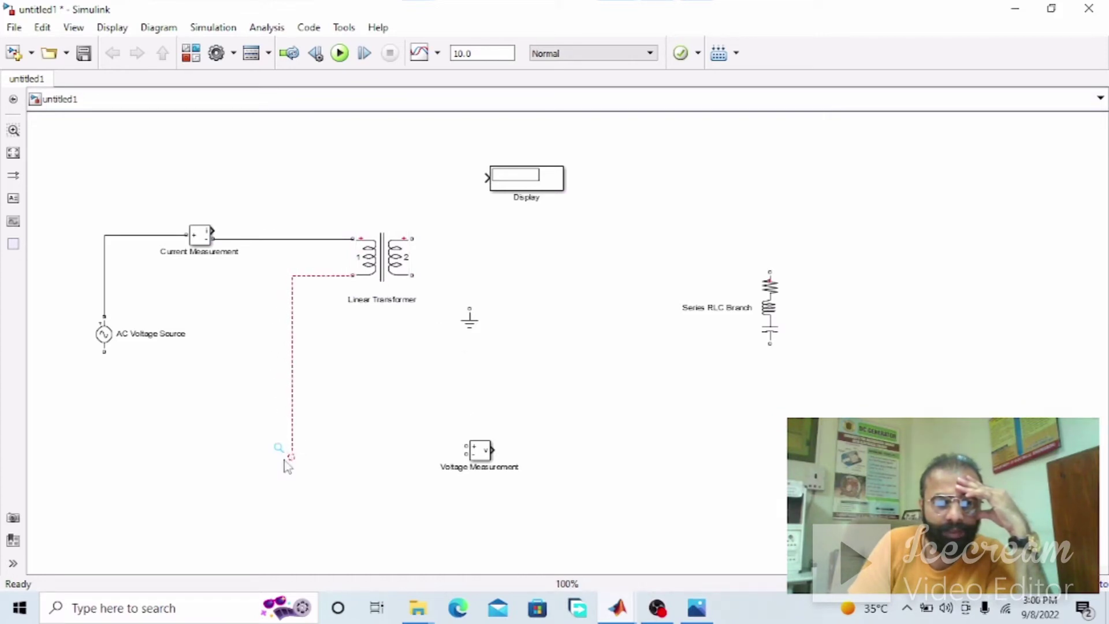
pyautogui.moveTo(242, 450); pyautogui.dragTo(103, 356)
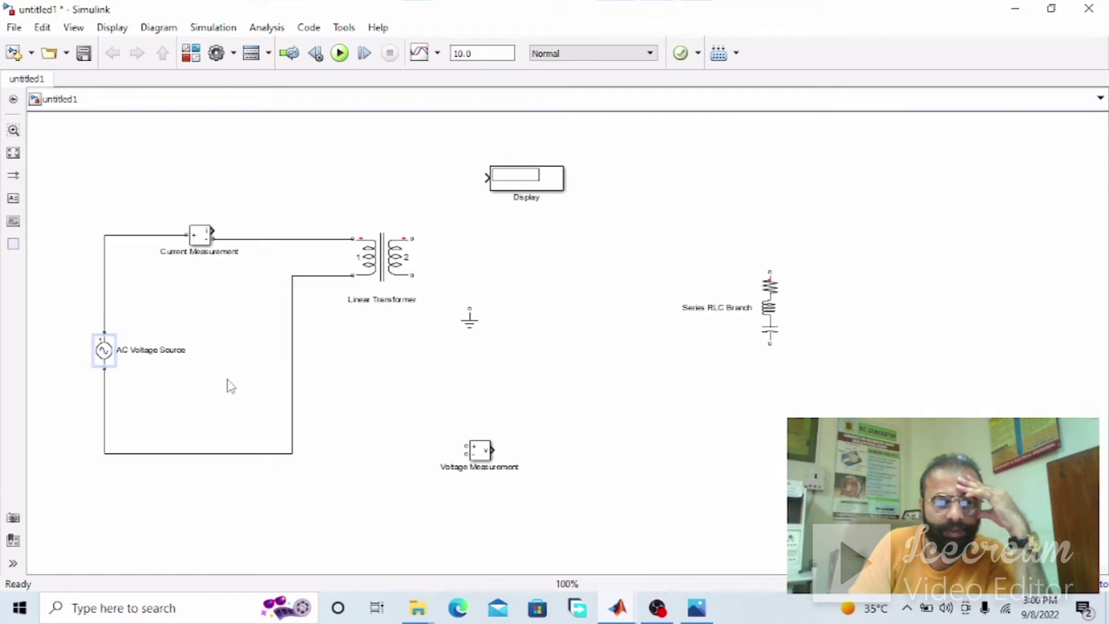
# Search the library for "root mean square", add the RMS block above the primary circuit and line up the Display beside it
pyautogui.moveTo(529, 175); pyautogui.dragTo(393, 146)
pyautogui.click(191, 52)
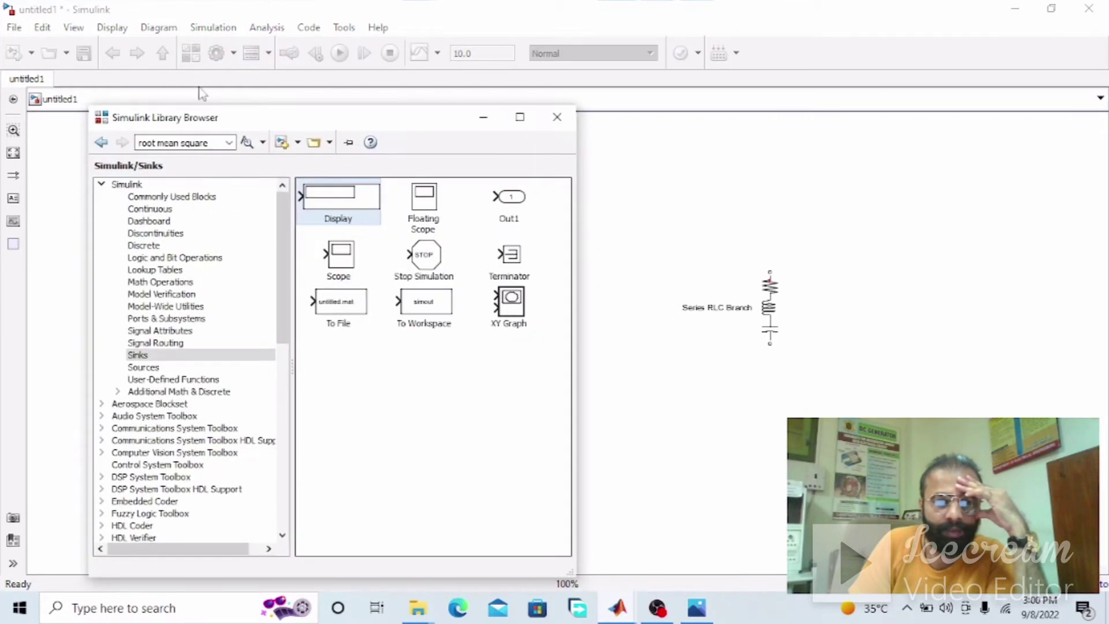
pyautogui.click(203, 142)
pyautogui.write('root mean square')
pyautogui.press('Return')
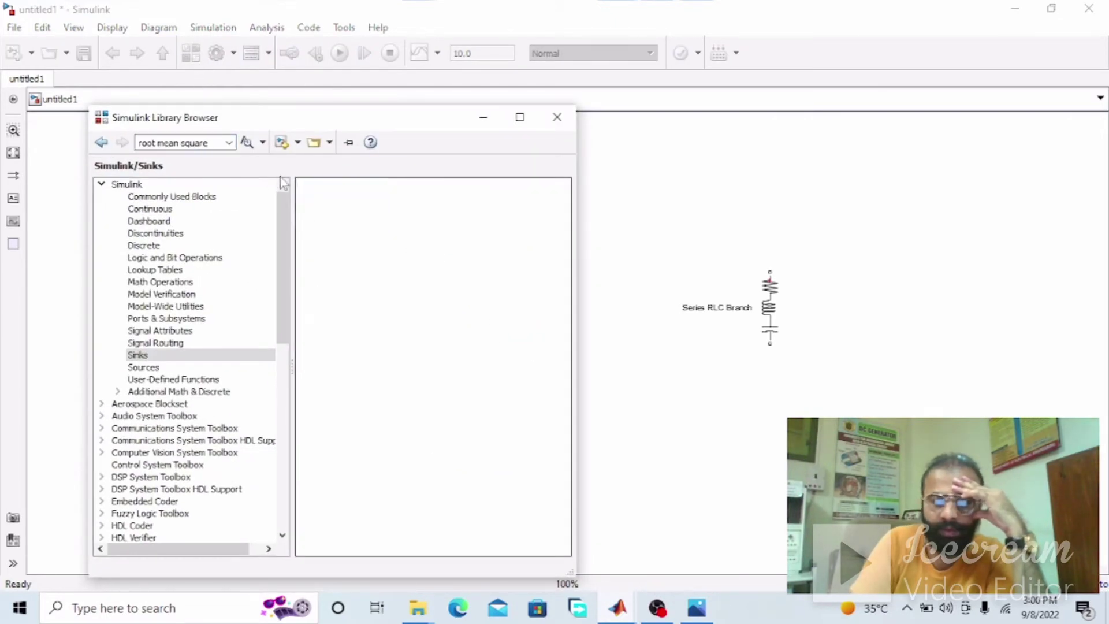
pyautogui.moveTo(402, 261); pyautogui.dragTo(270, 166)
pyautogui.moveTo(371, 158); pyautogui.dragTo(440, 162)
pyautogui.moveTo(272, 162); pyautogui.dragTo(317, 162)
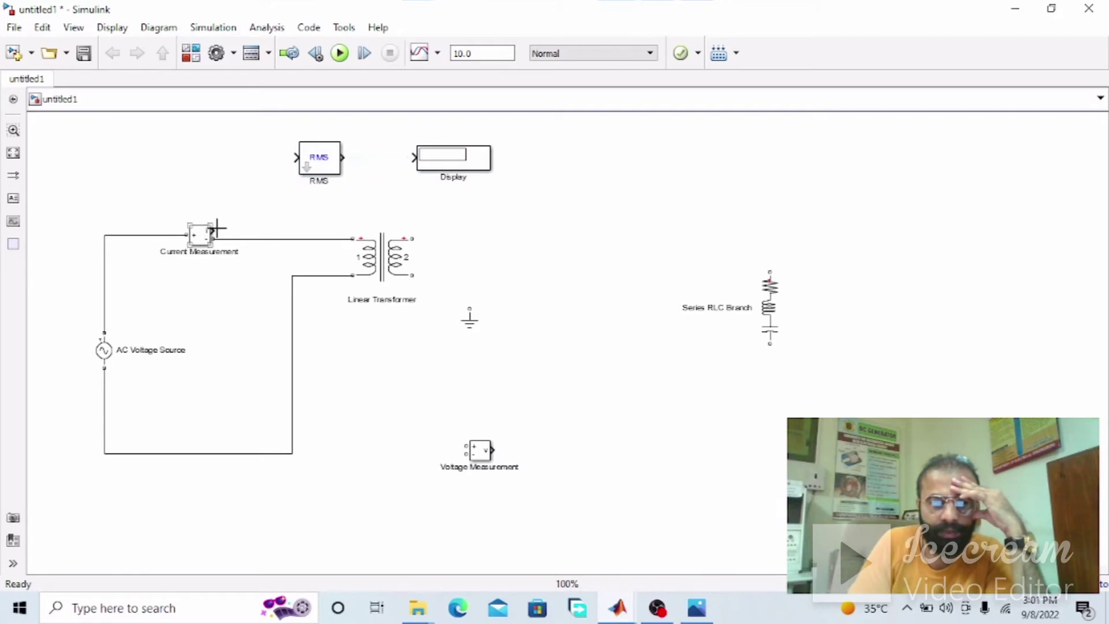
# Connect the Current Measurement block's signal output through the RMS block to the Display
pyautogui.moveTo(216, 229); pyautogui.dragTo(291, 160)
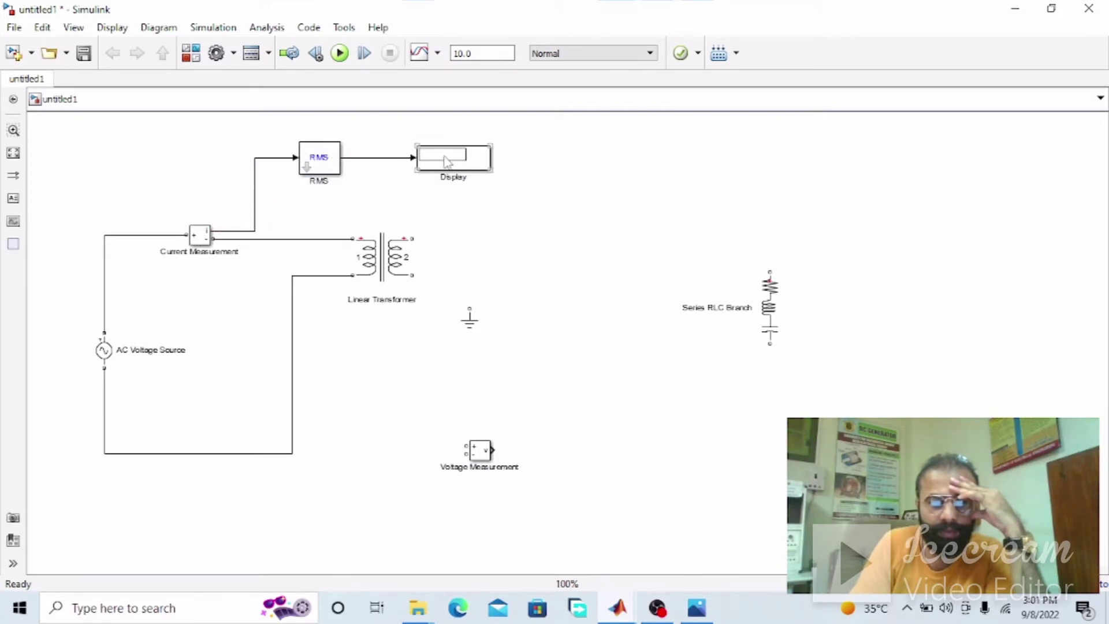
pyautogui.click(261, 231)
pyautogui.click(241, 240)
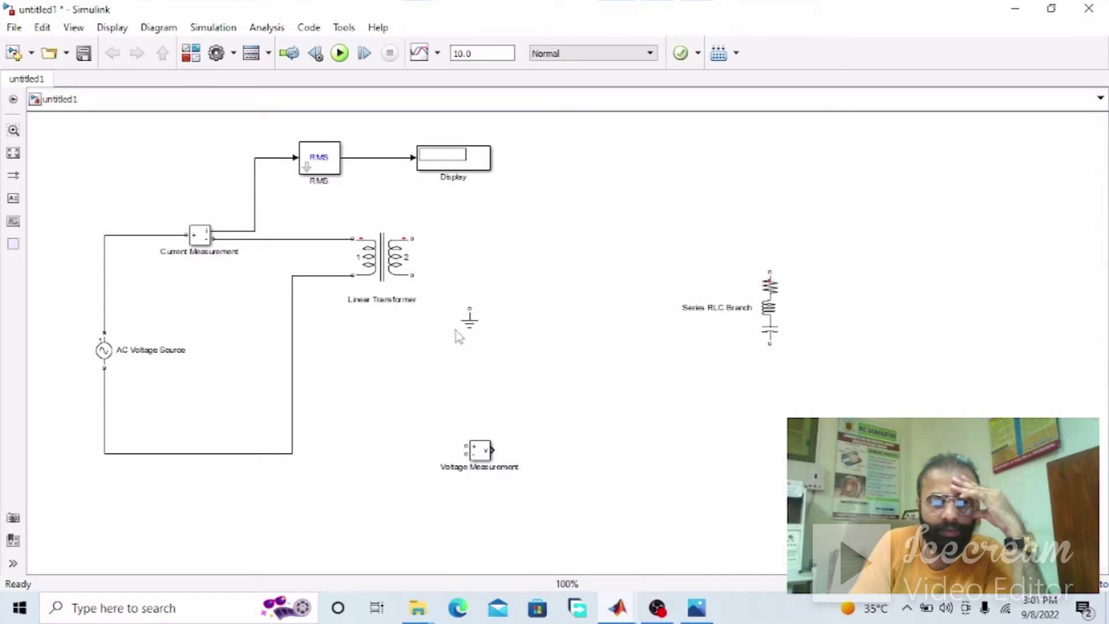
# Move the Ground block below the Linear Transformer and try placing the Voltage Measurement block on the secondary side
pyautogui.moveTo(472, 328); pyautogui.dragTo(387, 453)
pyautogui.click(769, 312)
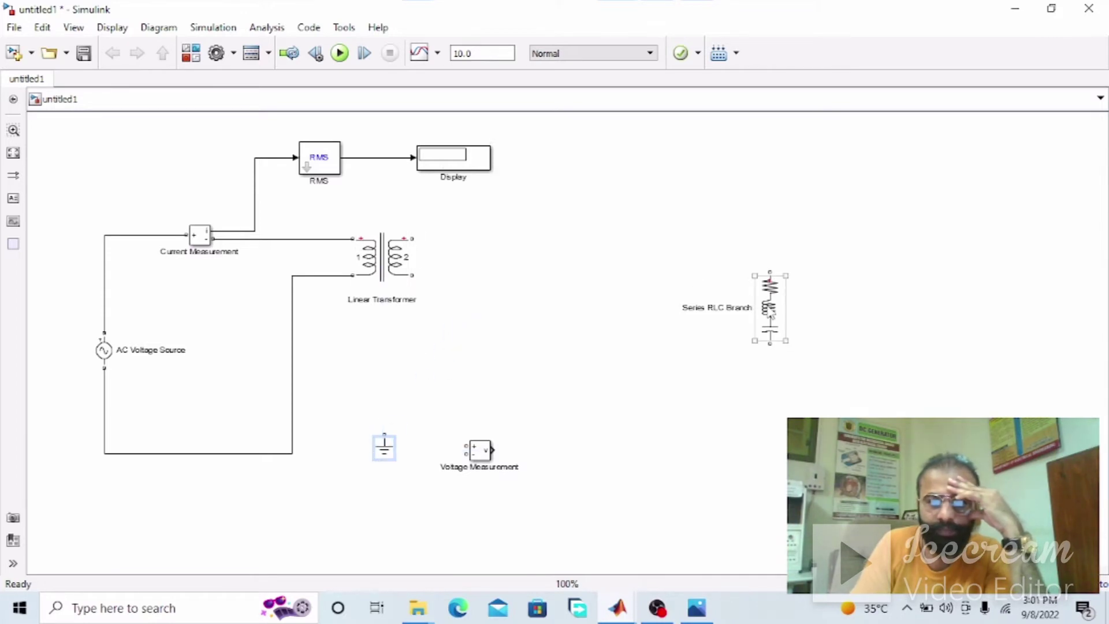
pyautogui.click(442, 523)
pyautogui.moveTo(484, 450); pyautogui.dragTo(594, 219)
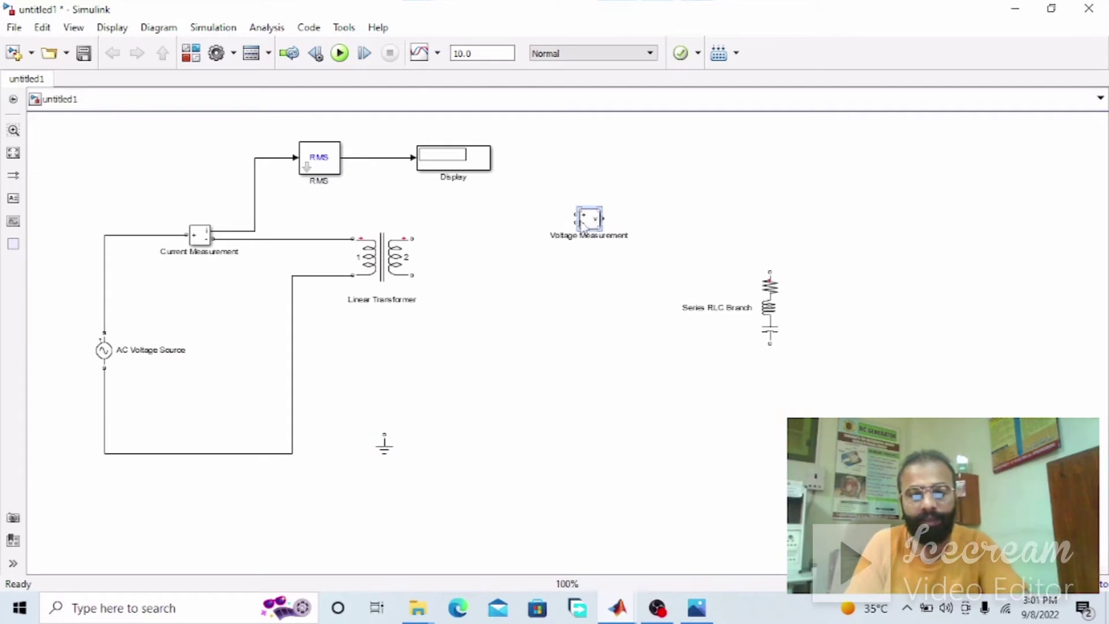
pyautogui.hotkey('ctrl', 'z')
# Copy the Current Measurement block to the secondary side and connect it to the Linear Transformer's upper secondary terminal
pyautogui.click(201, 233)
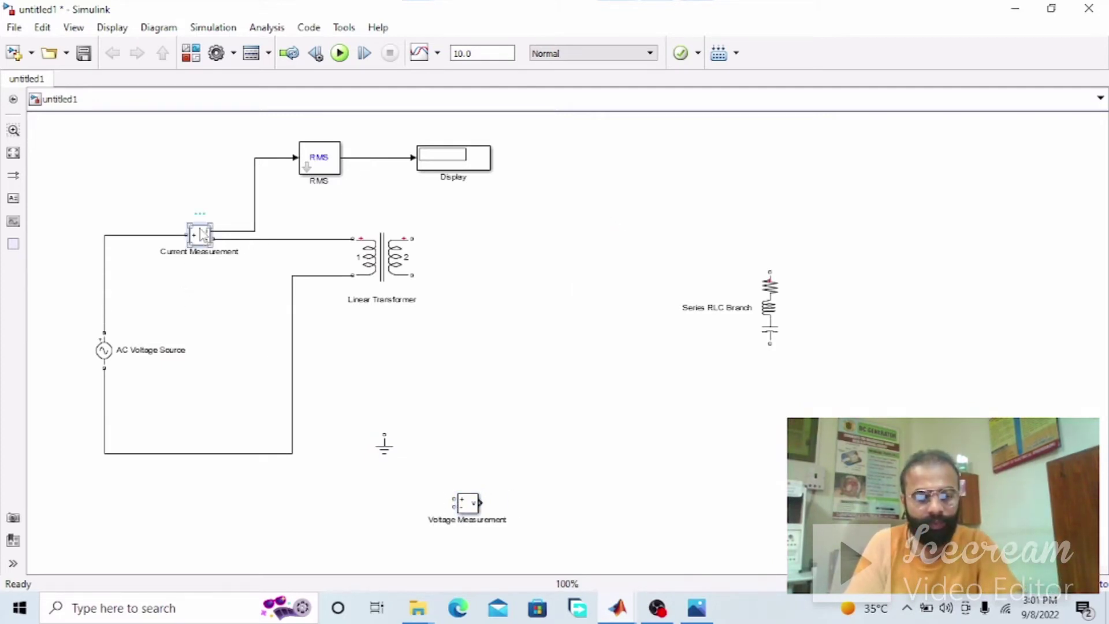
pyautogui.moveTo(201, 234); pyautogui.dragTo(581, 221)
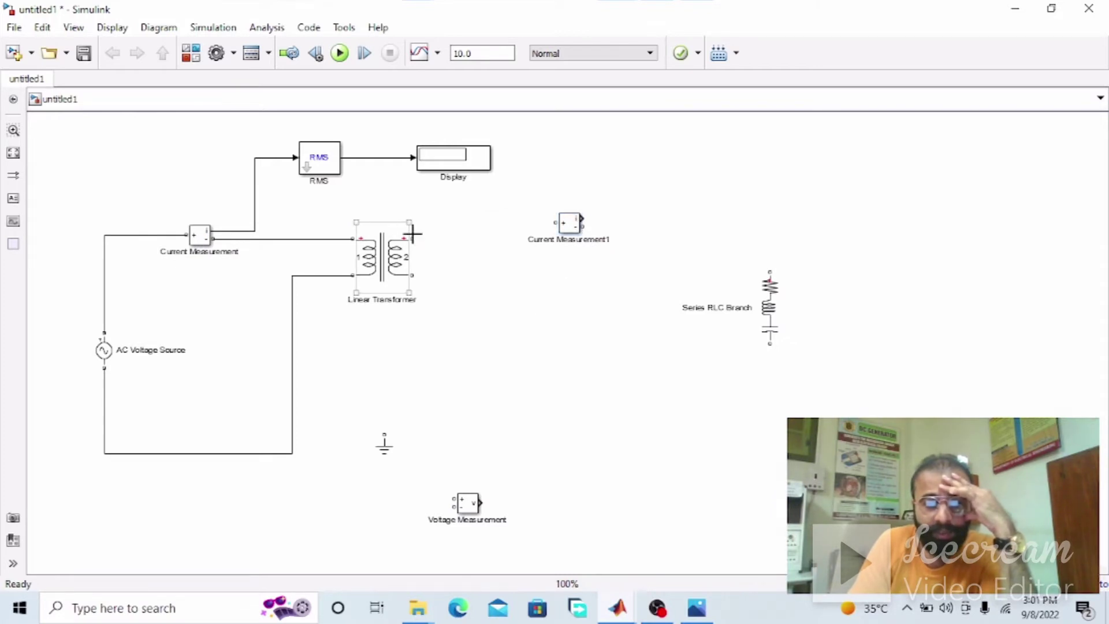
pyautogui.moveTo(412, 238)
pyautogui.mouseDown()
pyautogui.moveTo(470, 240)
pyautogui.moveTo(550, 222)
pyautogui.moveTo(566, 242)
pyautogui.mouseUp()
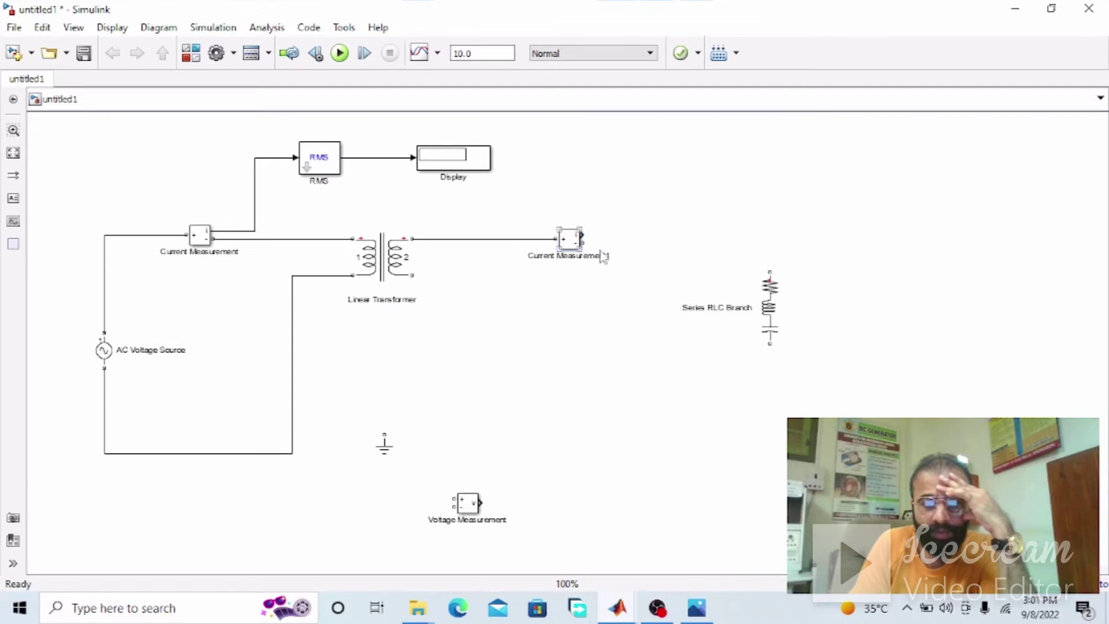
# Set the Series RLC Branch type to R and connect its upper terminal to the secondary Current Measurement block
pyautogui.doubleClick(765, 305)
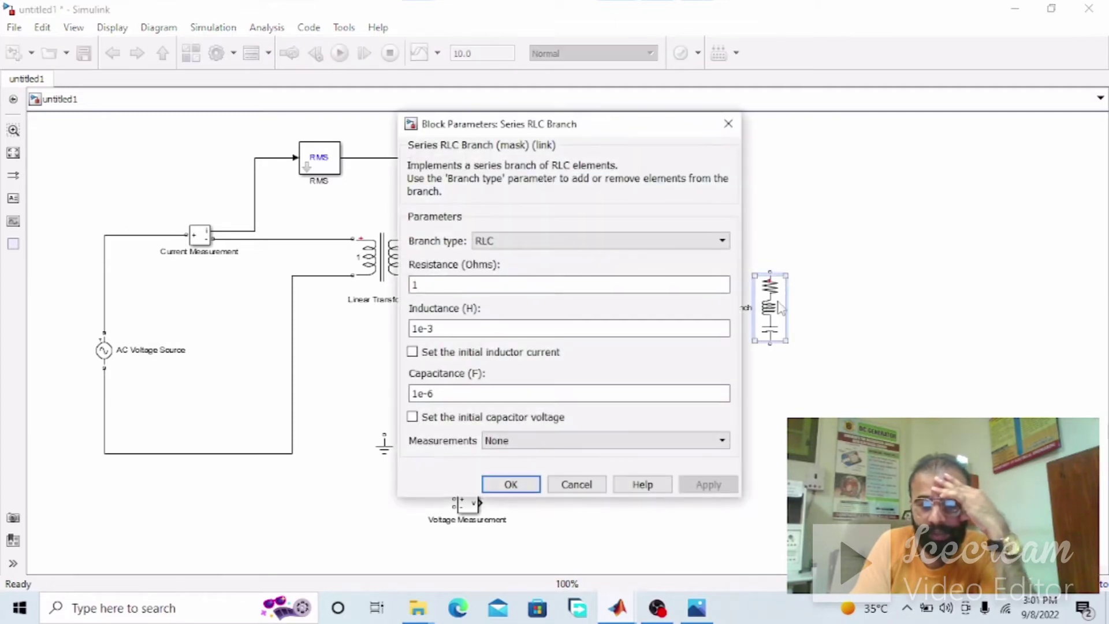
pyautogui.click(659, 240)
pyautogui.click(648, 270)
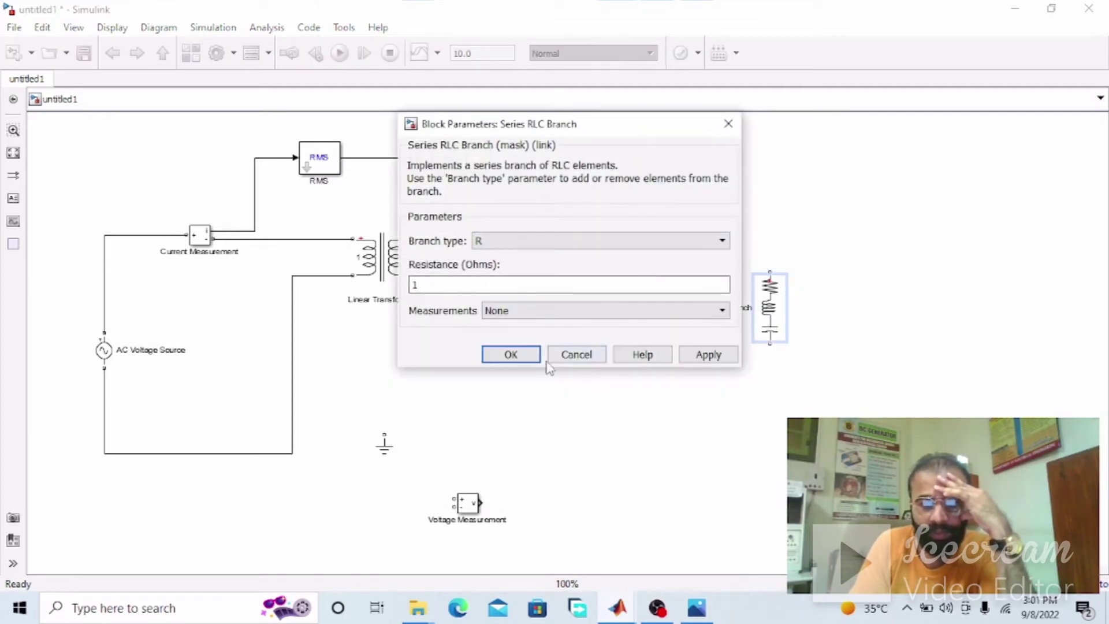
pyautogui.click(526, 359)
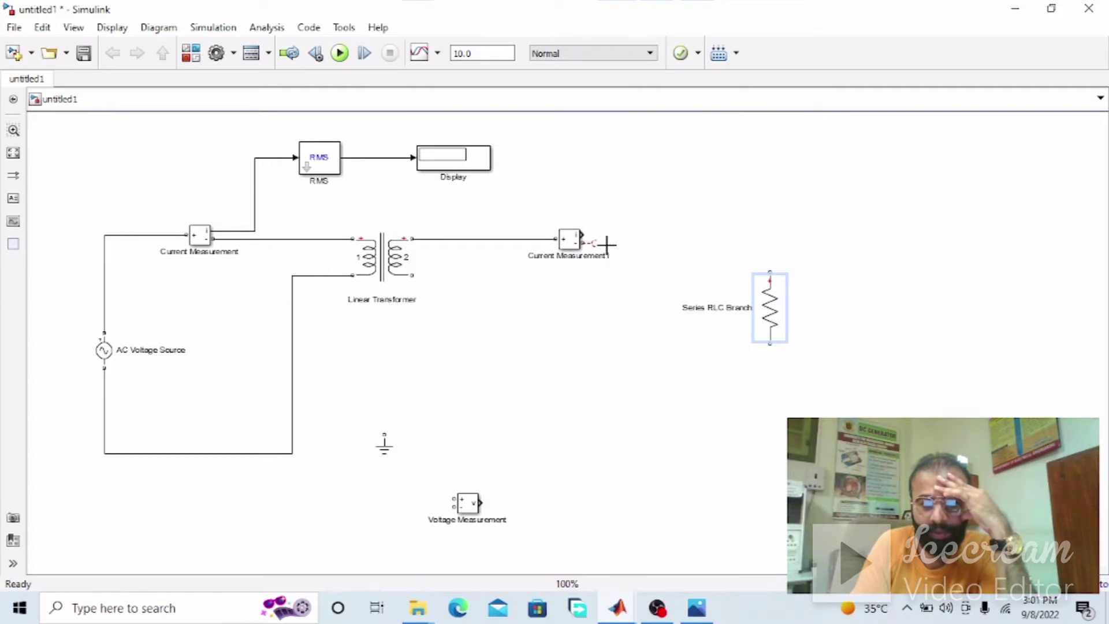
pyautogui.moveTo(606, 243); pyautogui.dragTo(769, 271)
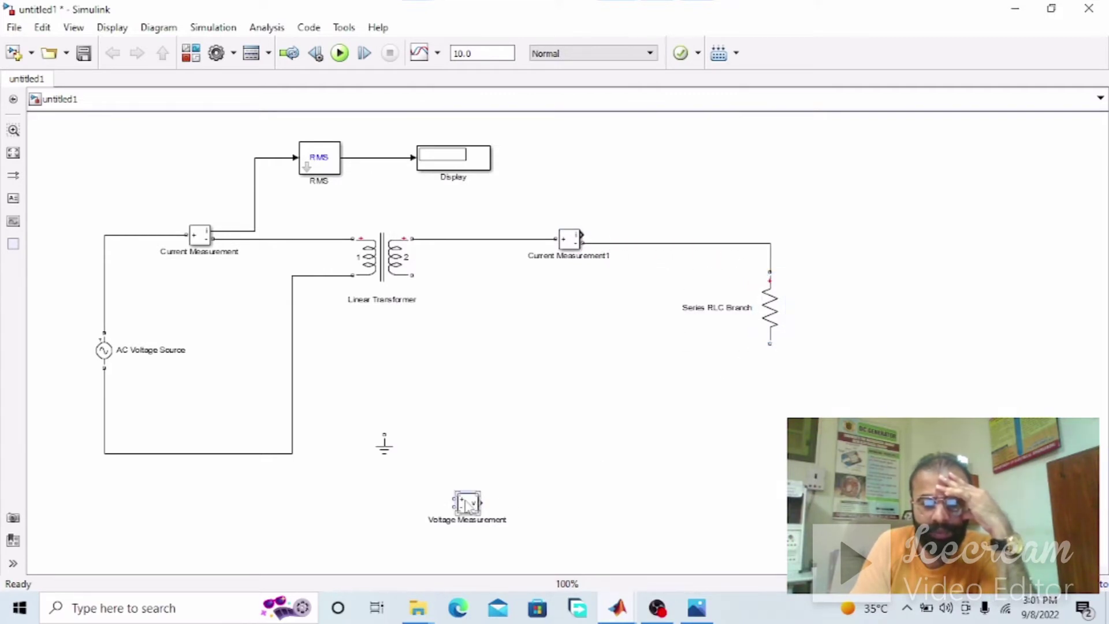
# Move the Voltage Measurement block below the primary circuit and connect the Ground block to the source's return line
pyautogui.moveTo(467, 505); pyautogui.dragTo(351, 516)
pyautogui.moveTo(386, 452); pyautogui.dragTo(138, 515)
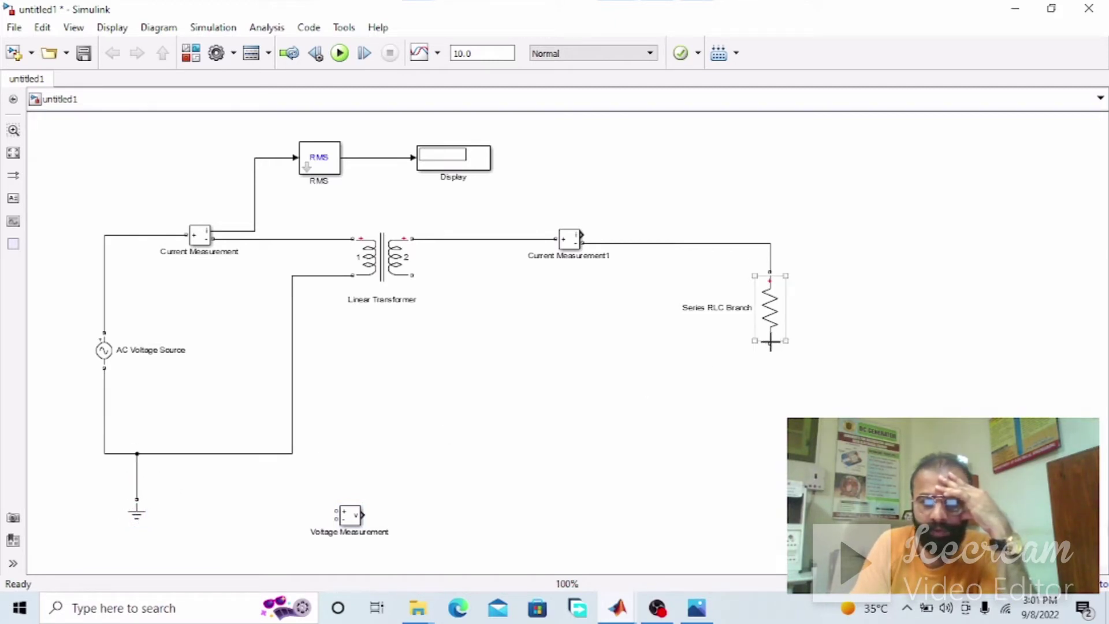
# Connect the resistor's lower terminal to the Linear Transformer's lower secondary terminal, then tidy the return wire and the resistor's position
pyautogui.moveTo(769, 343); pyautogui.dragTo(667, 495)
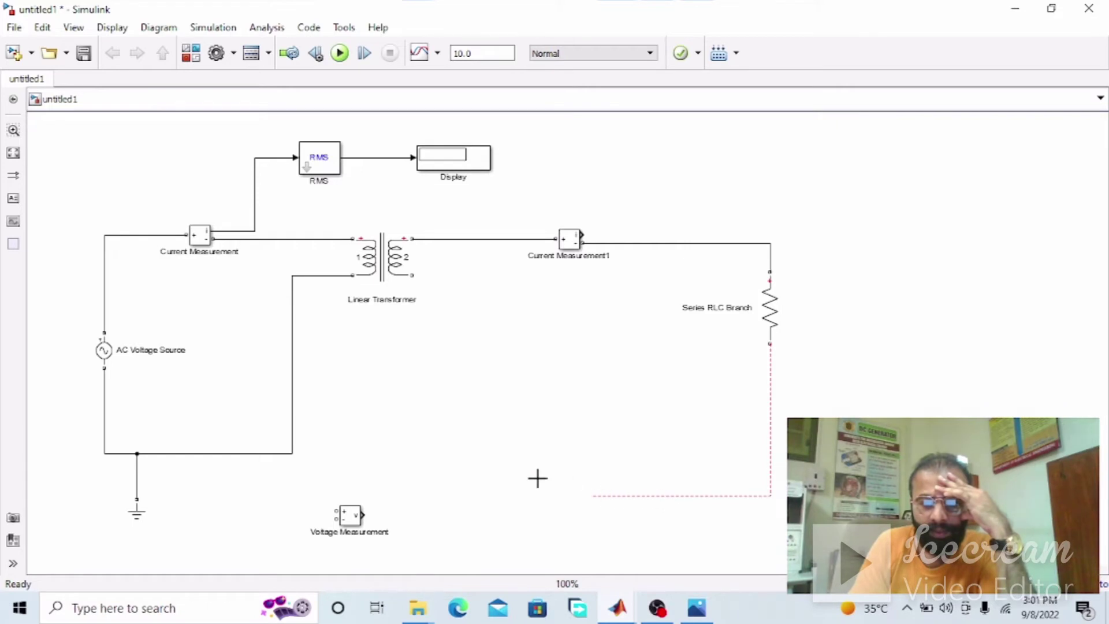
pyautogui.moveTo(538, 478); pyautogui.dragTo(411, 276)
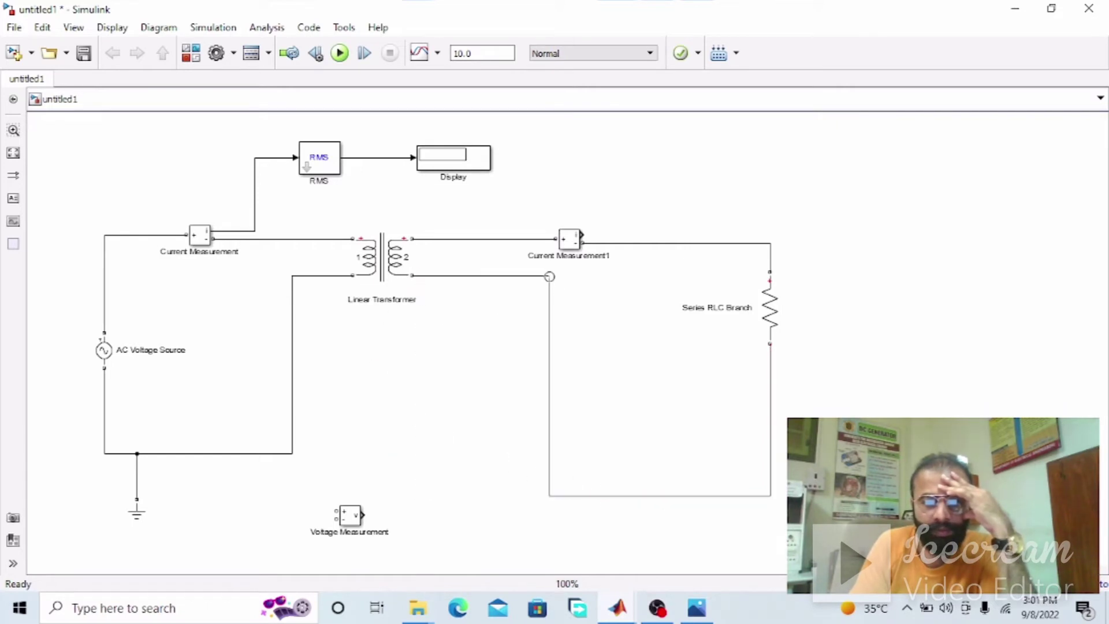
pyautogui.moveTo(550, 277); pyautogui.dragTo(471, 369)
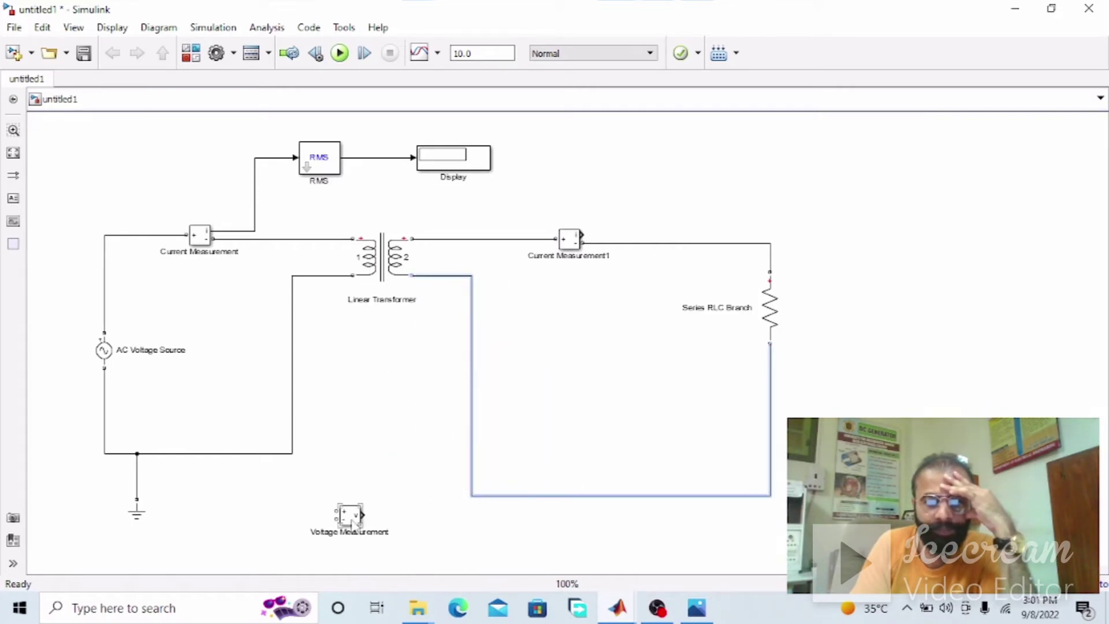
pyautogui.moveTo(777, 300); pyautogui.dragTo(749, 356)
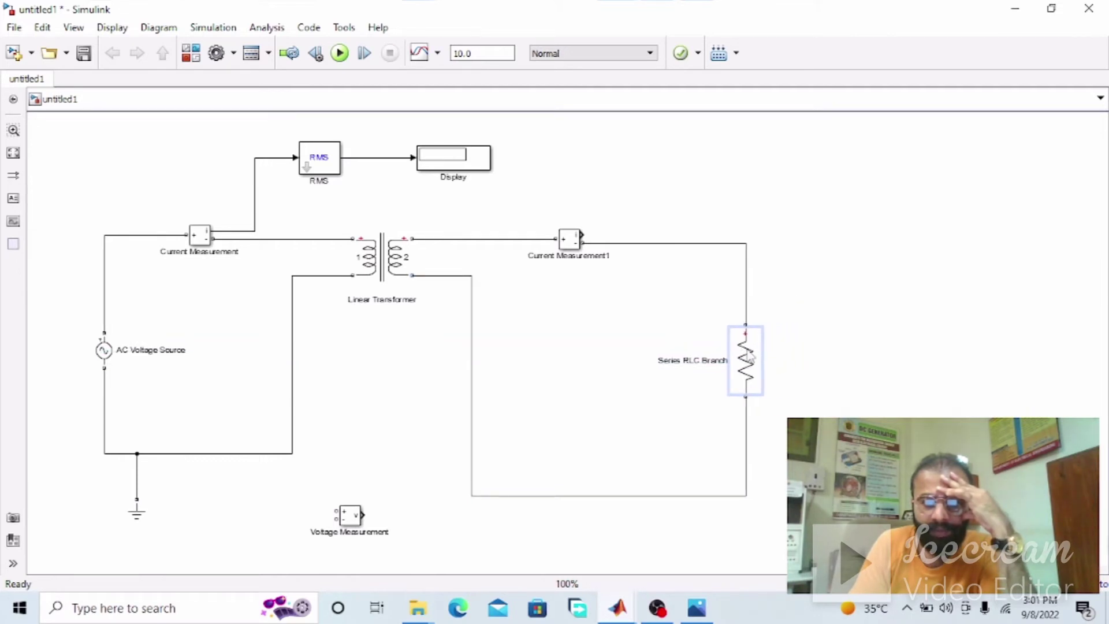
# Copy the Display block above the load and connect it to the secondary Current Measurement block's signal output
pyautogui.click(450, 167)
pyautogui.moveTo(449, 166)
pyautogui.mouseDown()
pyautogui.moveTo(762, 203)
pyautogui.moveTo(771, 183)
pyautogui.moveTo(701, 178)
pyautogui.moveTo(583, 234)
pyautogui.mouseUp()
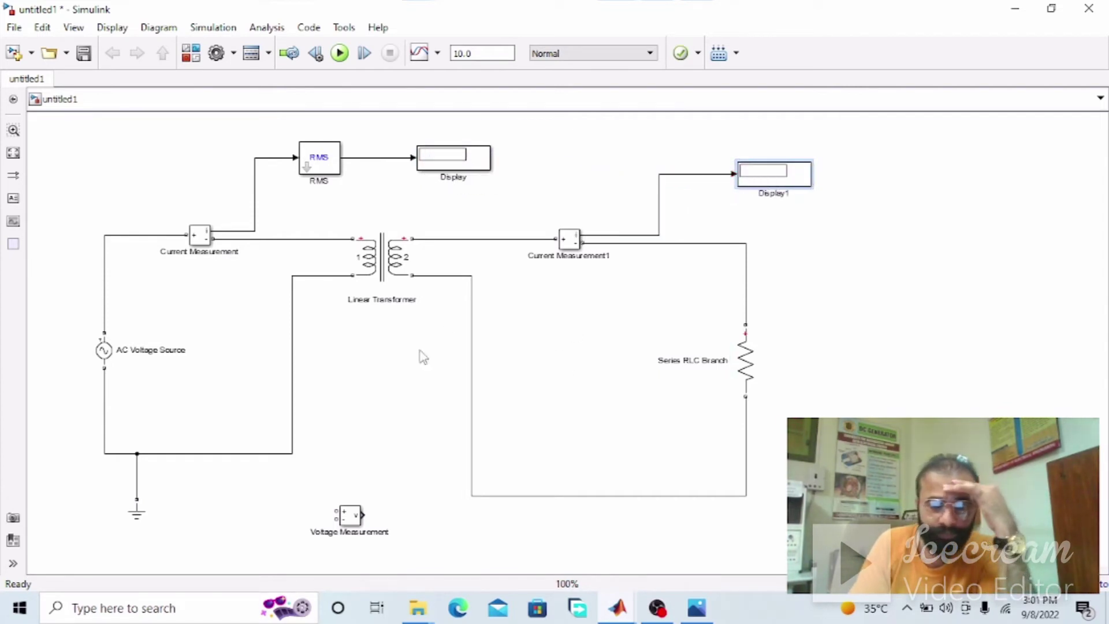
# Move the Voltage Measurement block beneath the Linear Transformer, copy a Display block beside it and connect the measurement output to the display
pyautogui.moveTo(350, 517); pyautogui.dragTo(345, 398)
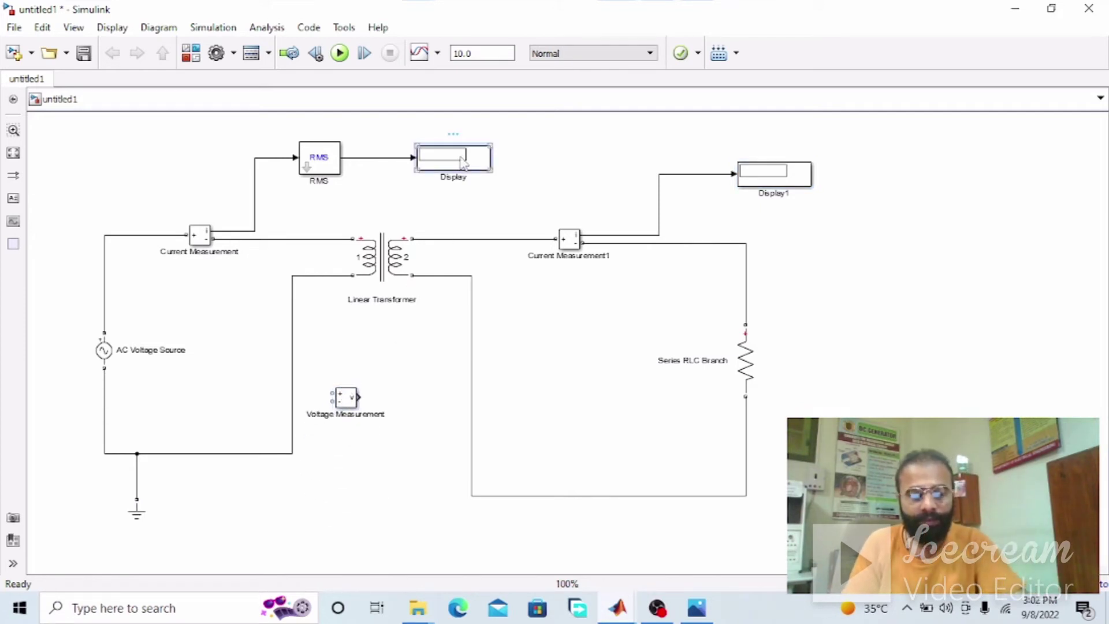
pyautogui.moveTo(462, 161); pyautogui.dragTo(507, 437)
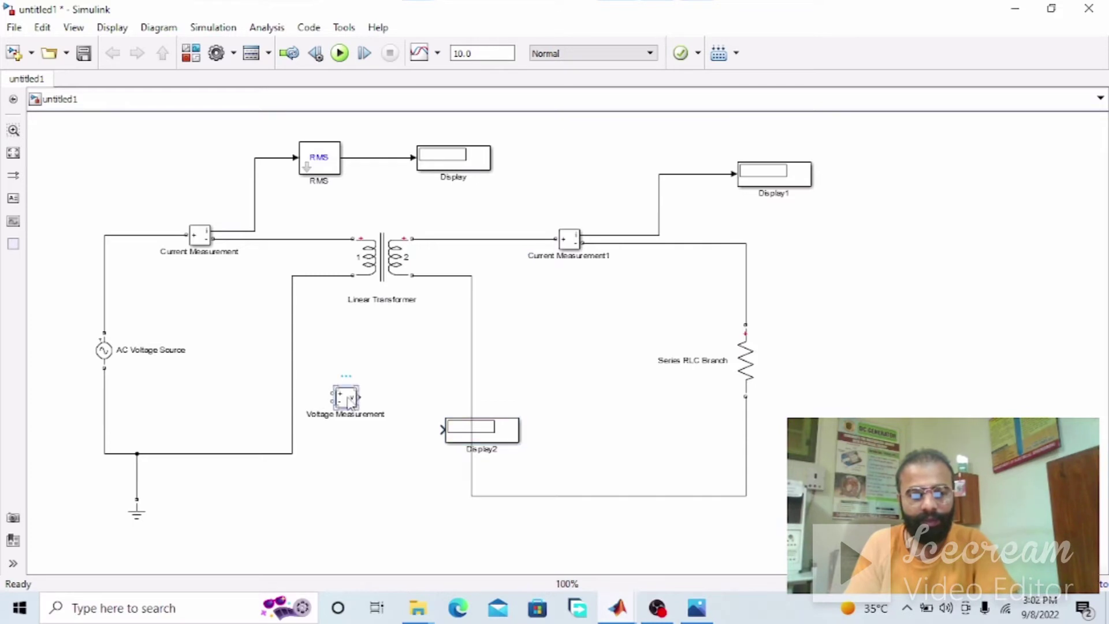
pyautogui.keyDown('ctrl'); pyautogui.click(468, 433); pyautogui.keyUp('ctrl')
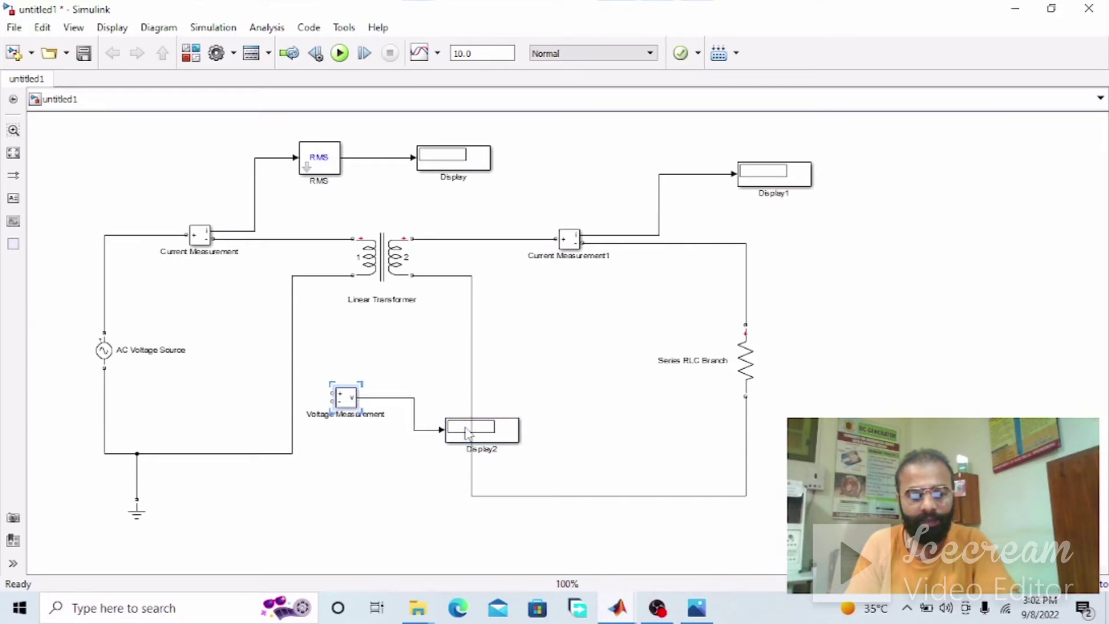
# Copy the Voltage Measurement block and its Display block to the area beside the Series RLC Branch load
pyautogui.moveTo(349, 399); pyautogui.dragTo(878, 362)
pyautogui.click(500, 435)
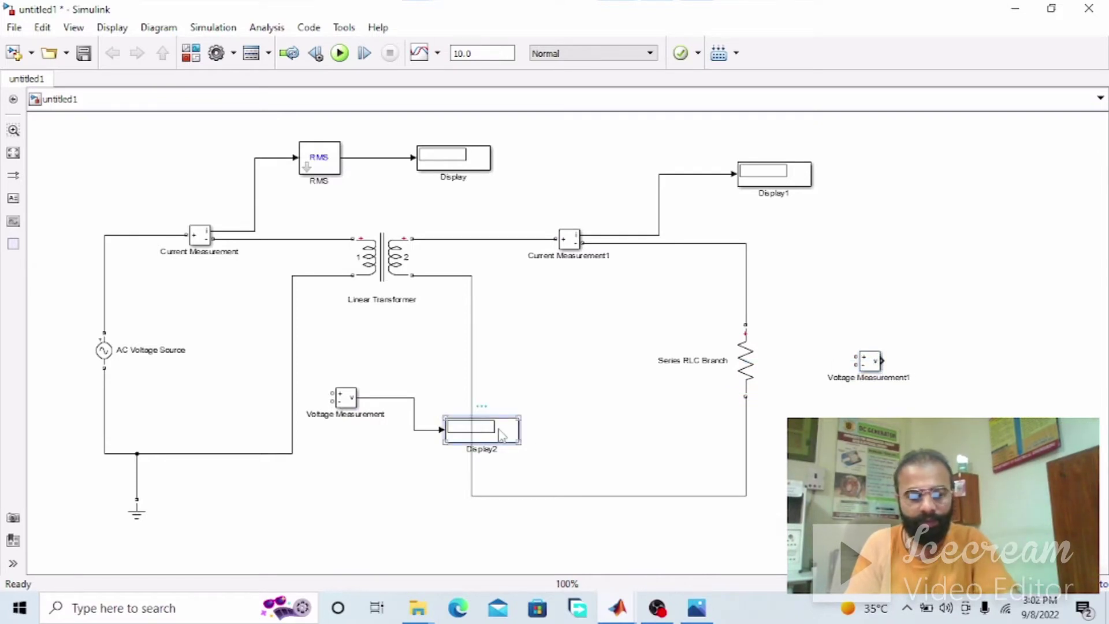
pyautogui.moveTo(500, 435); pyautogui.dragTo(1017, 365)
# Replace the direct wire between the secondary Current Measurement block and its display with a copied RMS block connected between them
pyautogui.click(677, 173)
pyautogui.press('Delete')
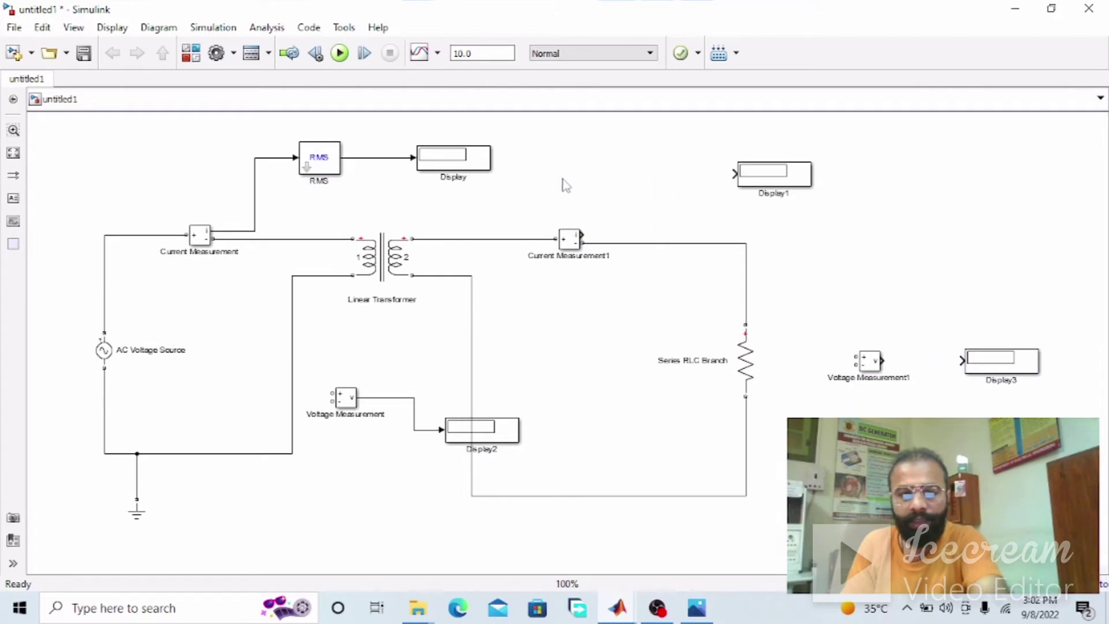
pyautogui.click(331, 166)
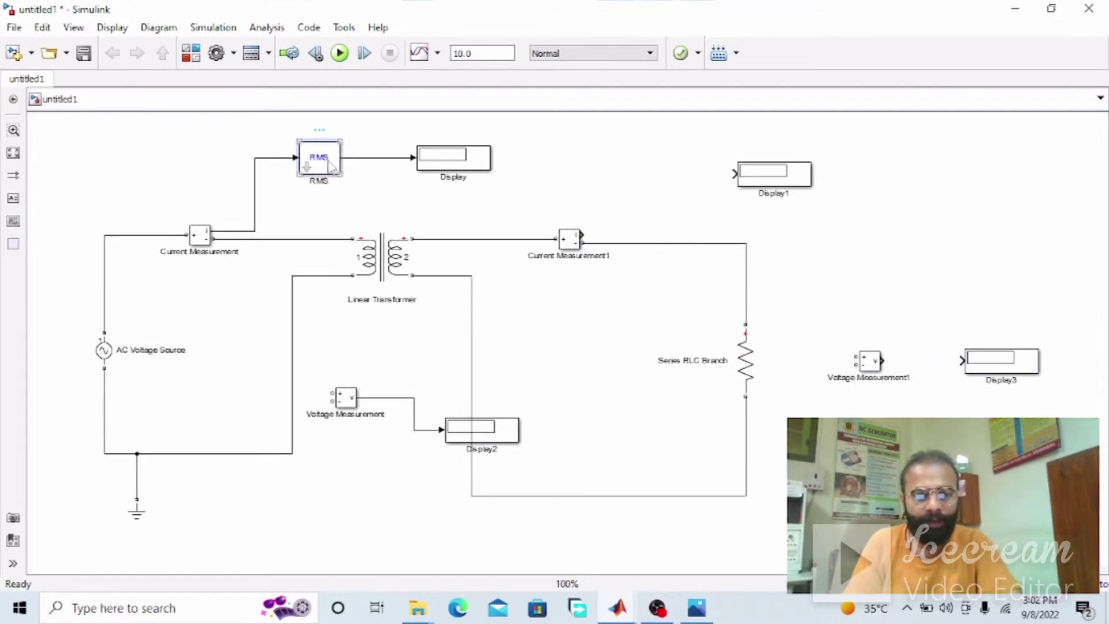
pyautogui.moveTo(331, 166); pyautogui.dragTo(618, 184)
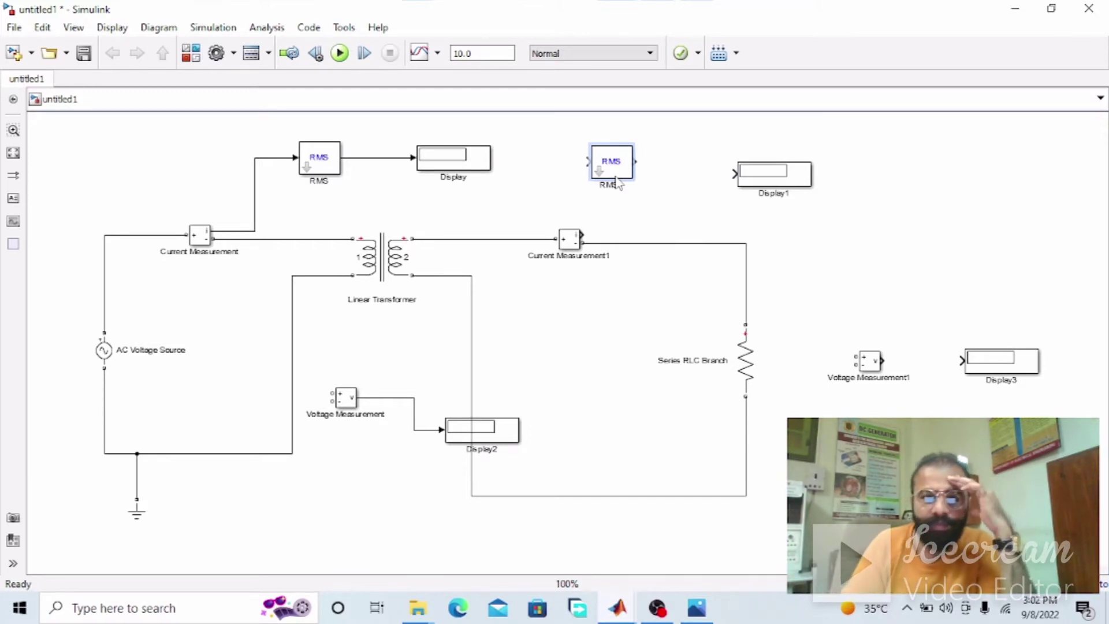
pyautogui.moveTo(602, 167); pyautogui.dragTo(675, 178)
pyautogui.moveTo(585, 234); pyautogui.dragTo(790, 182)
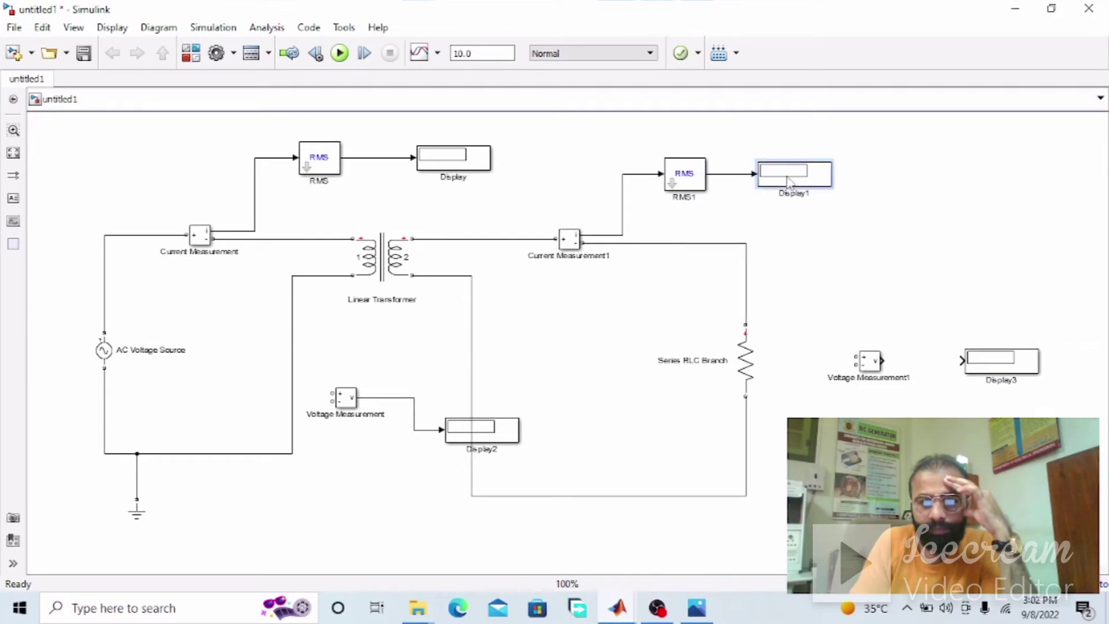
# Reposition the copied Voltage Measurement and Display blocks beside the load and wire the measurement's terminals across the Series RLC Branch
pyautogui.click(872, 362)
pyautogui.moveTo(872, 362); pyautogui.dragTo(851, 342)
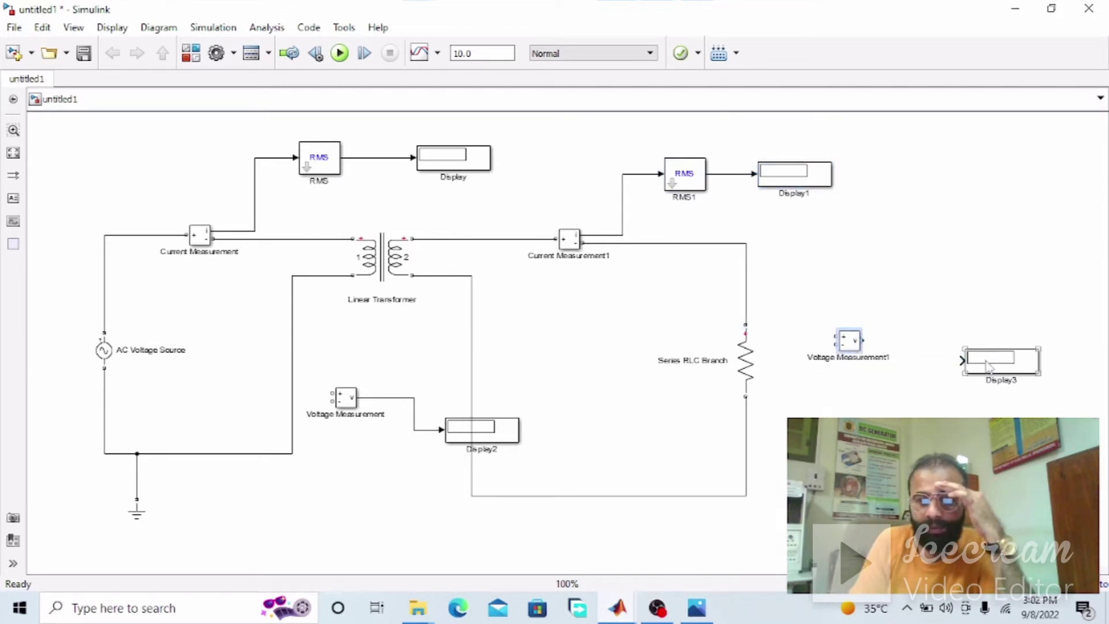
pyautogui.moveTo(989, 364); pyautogui.dragTo(958, 353)
pyautogui.moveTo(837, 336); pyautogui.dragTo(746, 270)
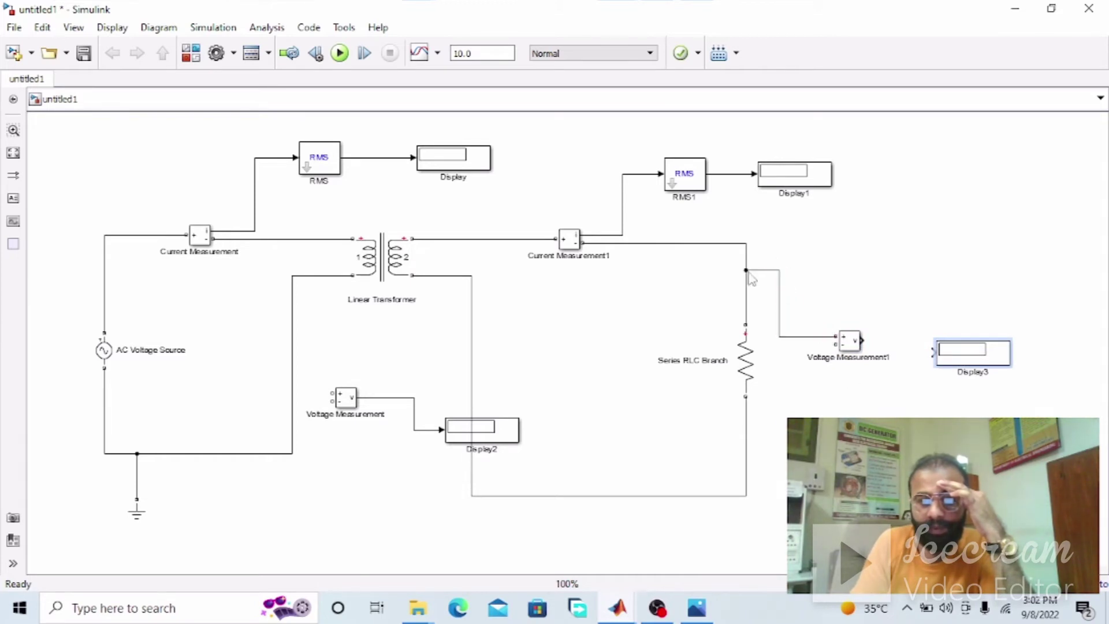
pyautogui.moveTo(836, 344); pyautogui.dragTo(747, 465)
# Copy the secondary RMS block and connect it between the load's Voltage Measurement block and its display
pyautogui.click(683, 173)
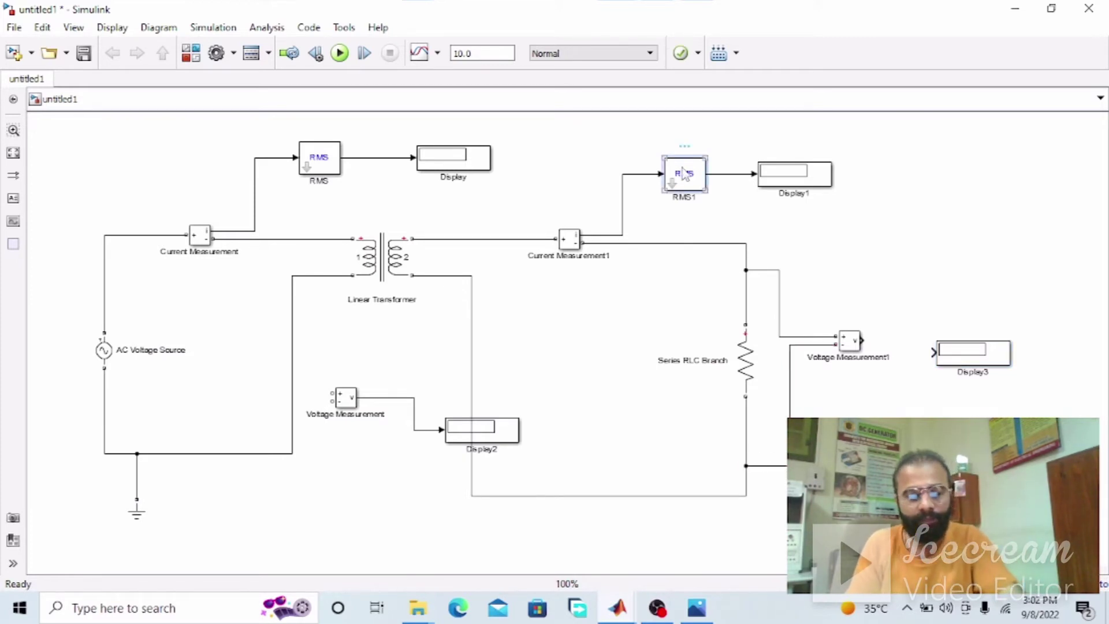
pyautogui.hotkey('ctrl', 'c')
pyautogui.hotkey('ctrl', 'v')
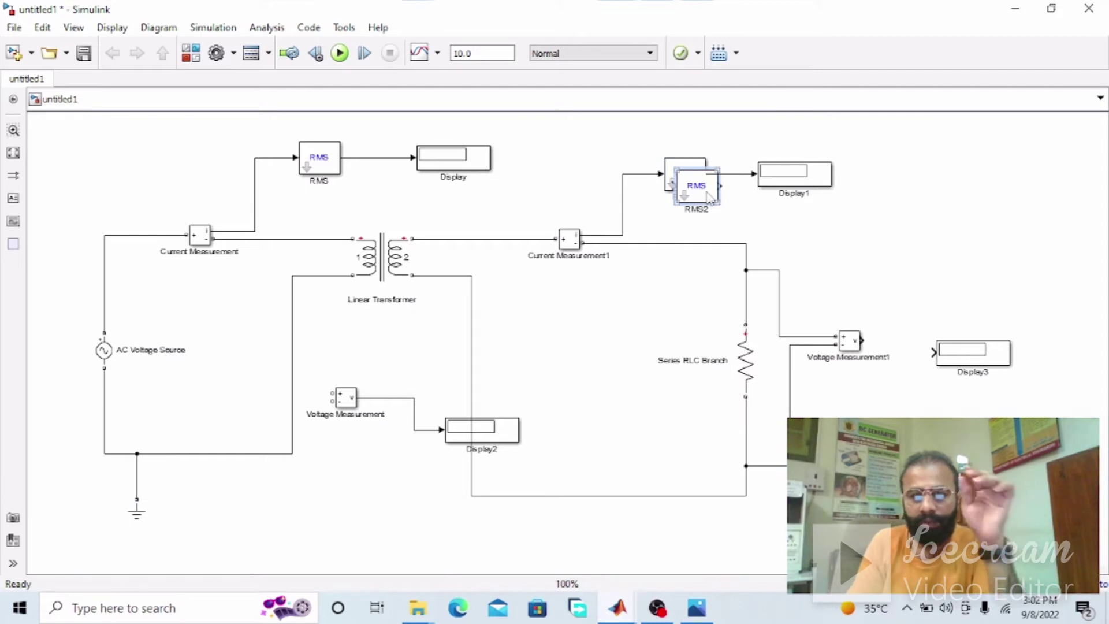
pyautogui.moveTo(699, 188); pyautogui.dragTo(897, 277)
pyautogui.moveTo(973, 350); pyautogui.dragTo(1031, 327)
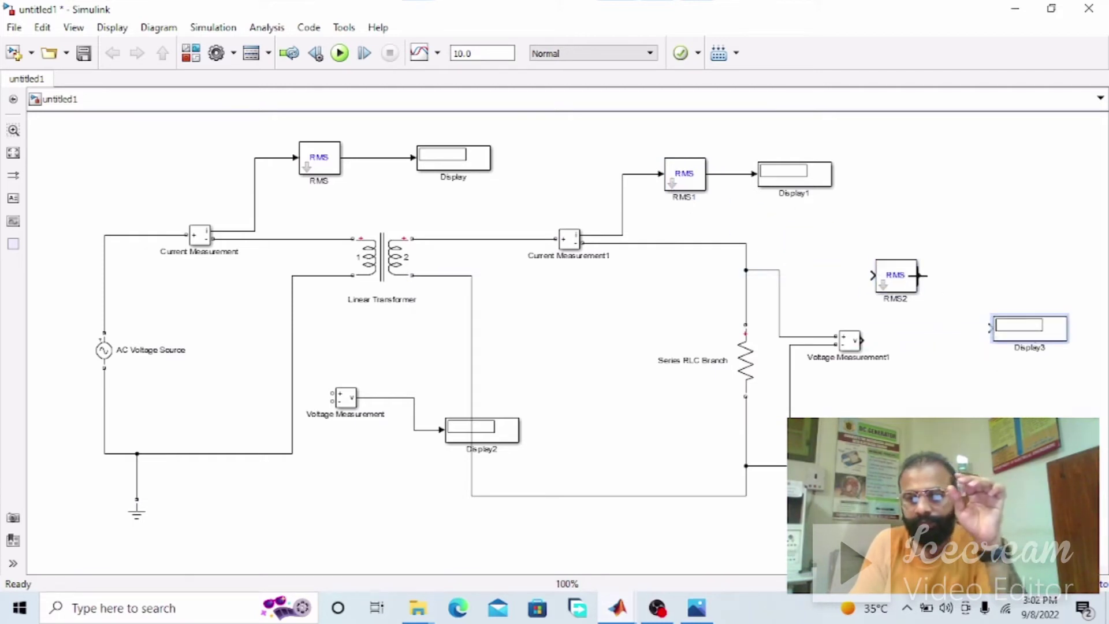
pyautogui.moveTo(901, 284)
pyautogui.mouseDown()
pyautogui.moveTo(923, 349)
pyautogui.moveTo(872, 341)
pyautogui.moveTo(897, 341)
pyautogui.mouseUp()
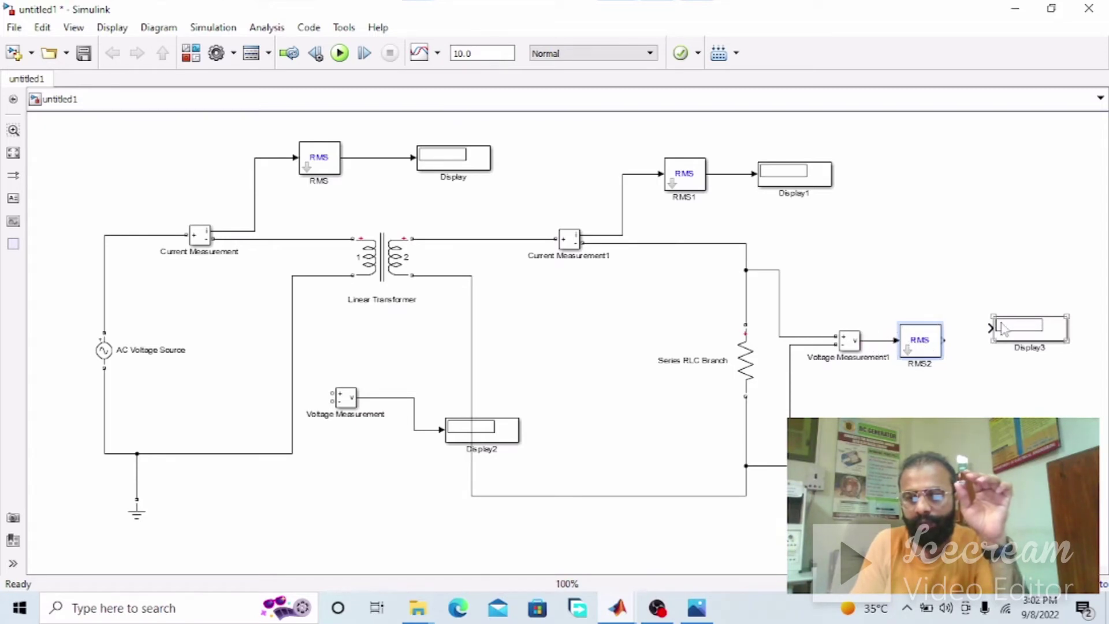
pyautogui.moveTo(1004, 332); pyautogui.dragTo(982, 341)
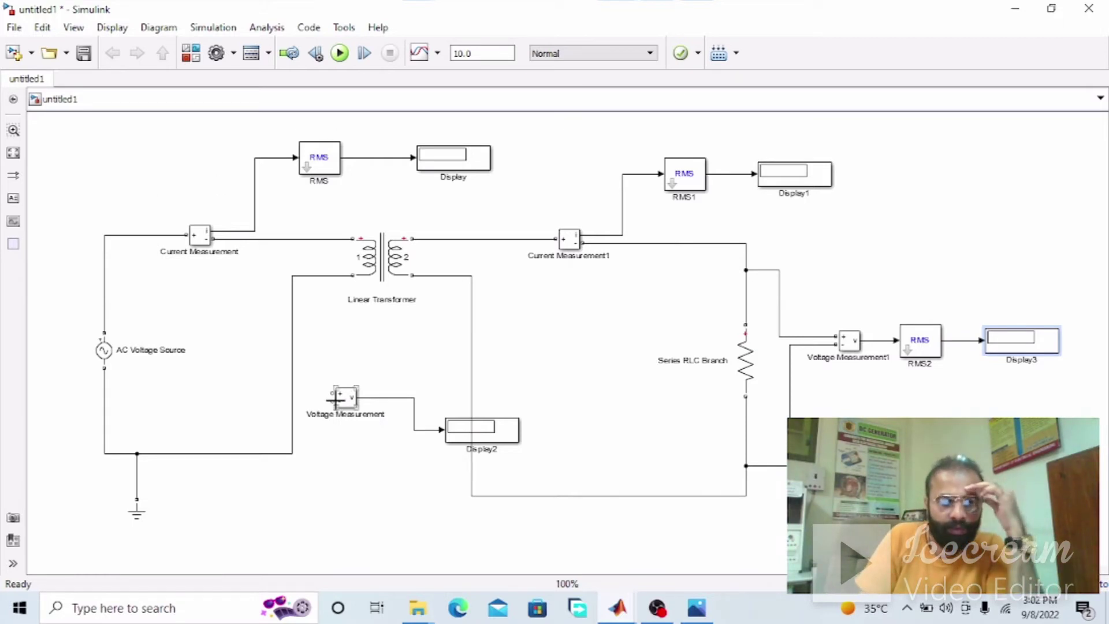
# Wire the primary Voltage Measurement block across the AC source, from the upper supply line to the grounded return line
pyautogui.moveTo(332, 393)
pyautogui.mouseDown()
pyautogui.moveTo(156, 339)
pyautogui.moveTo(137, 235)
pyautogui.mouseUp()
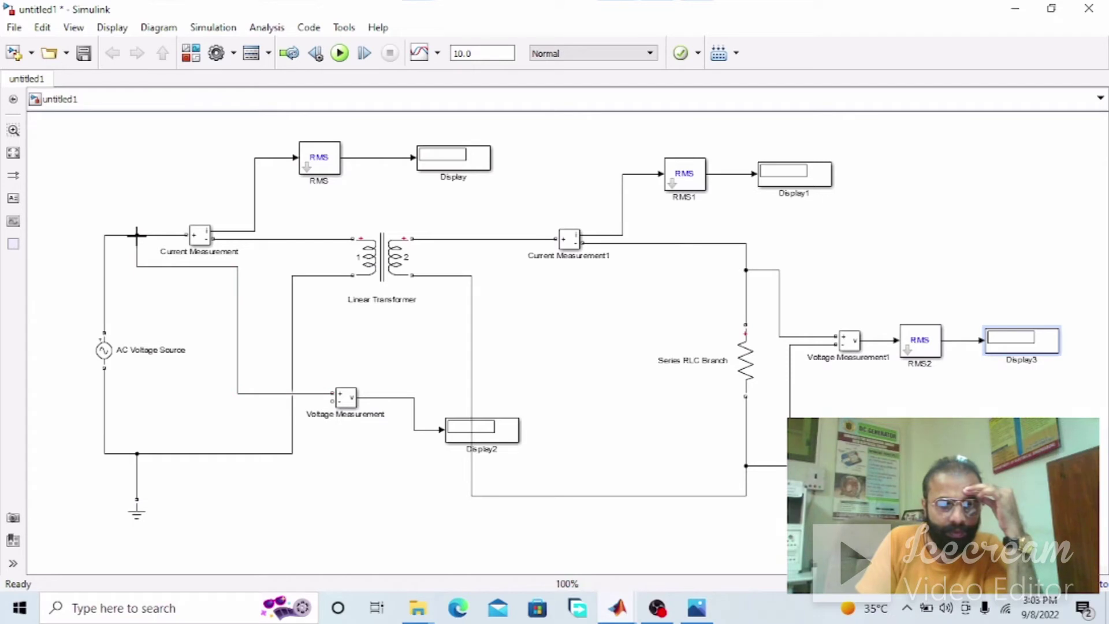
pyautogui.moveTo(321, 400); pyautogui.dragTo(192, 454)
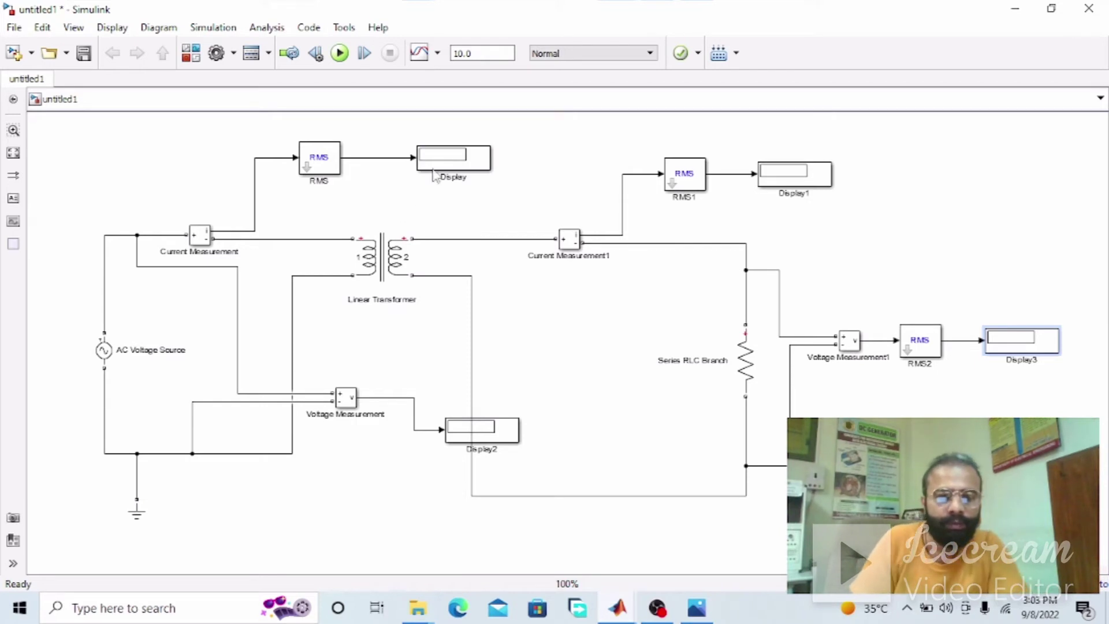
# Rename the Display block fed by the primary RMS block as Primary Current
pyautogui.click(465, 176)
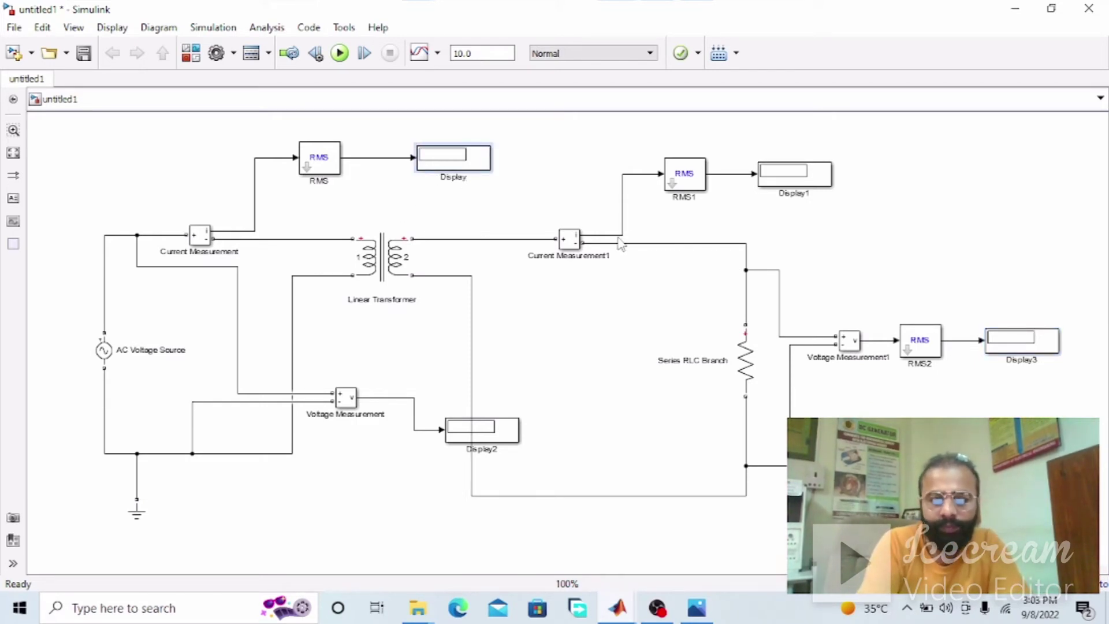
pyautogui.press('BackSpace')
pyautogui.press('BackSpace')
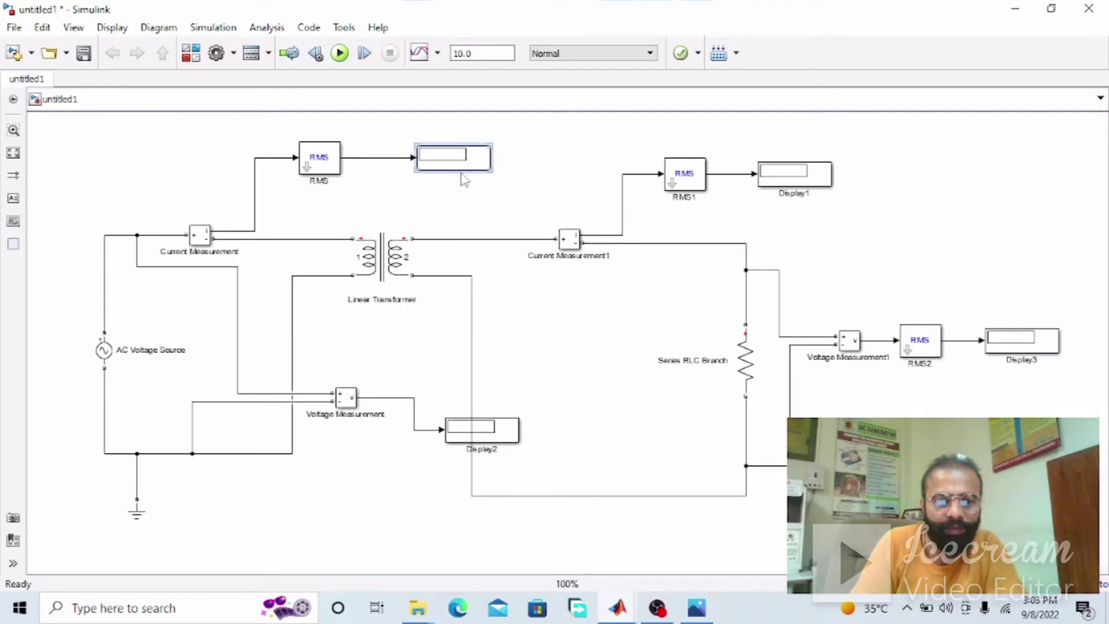
pyautogui.write('Pii')
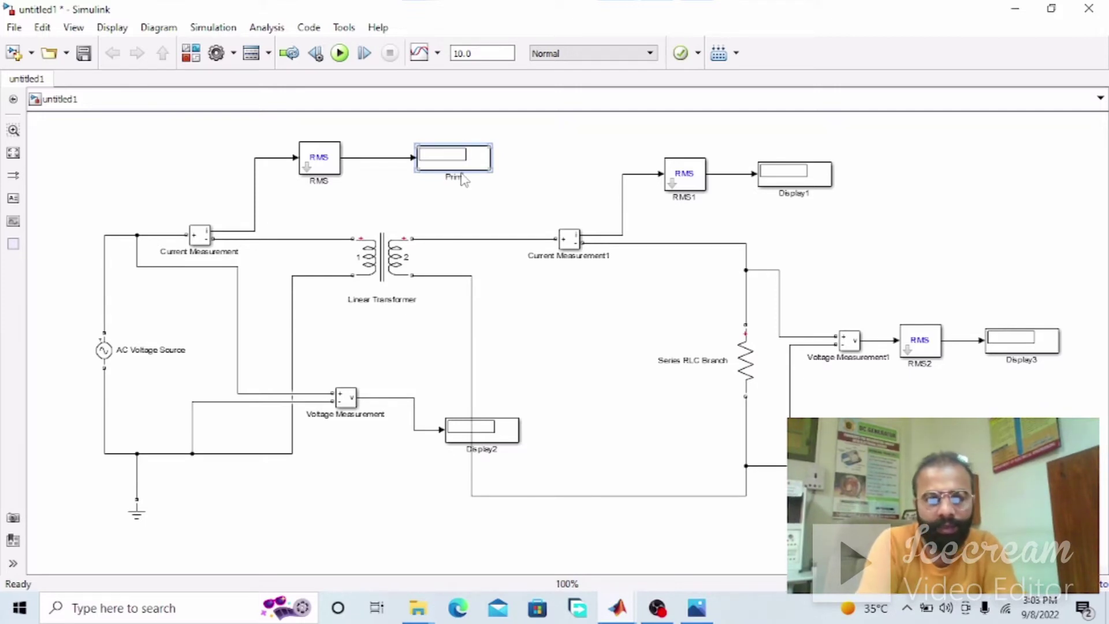
pyautogui.write('mary C')
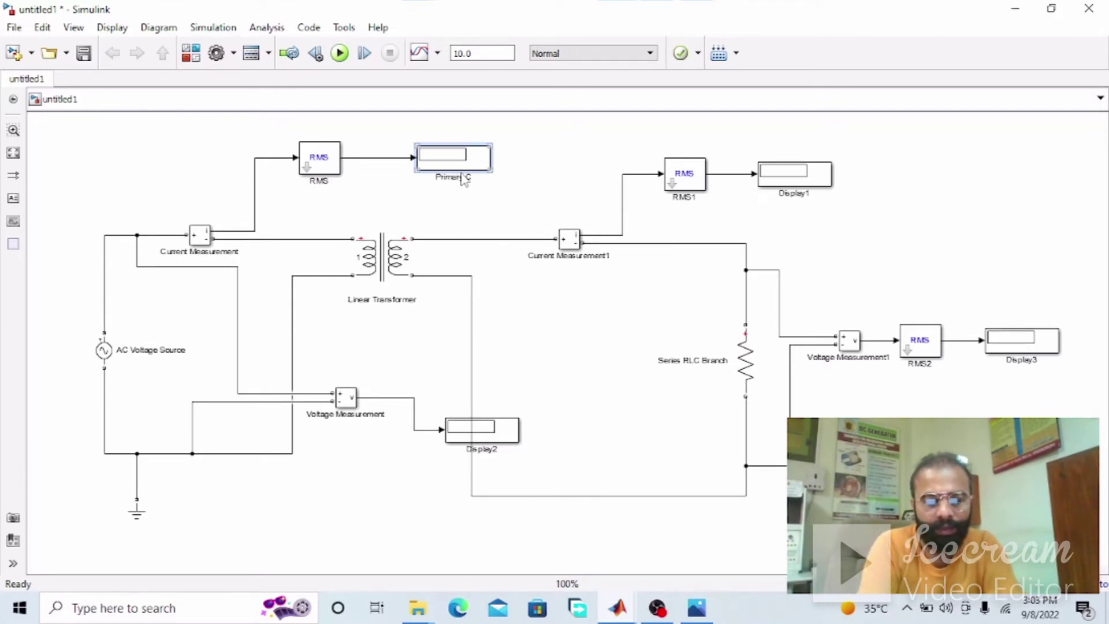
pyautogui.write('urrent')
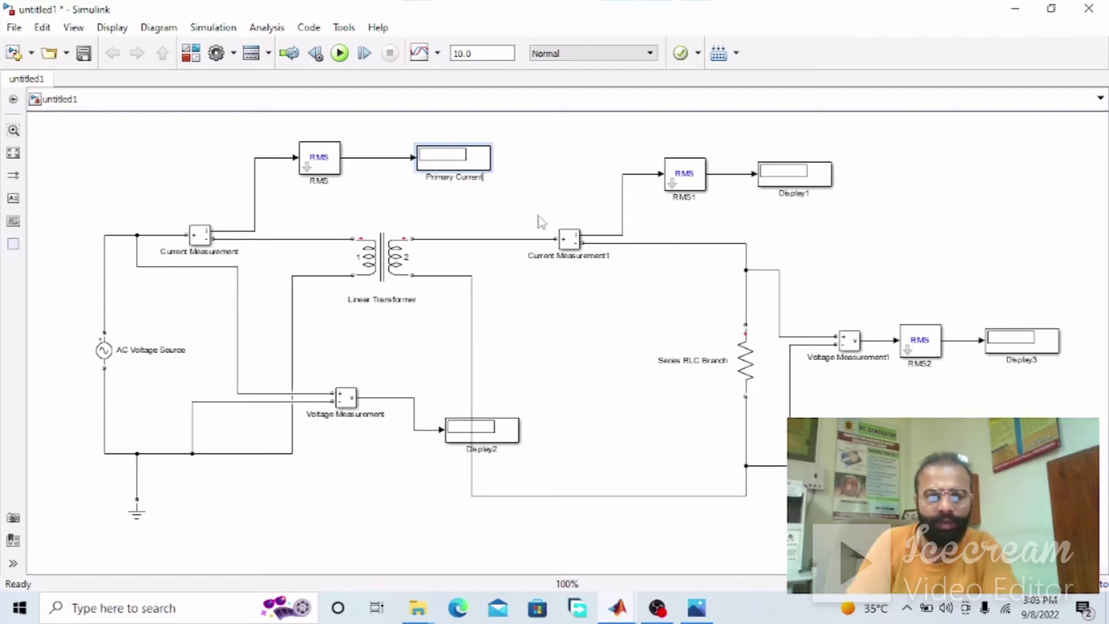
pyautogui.click(440, 231)
# Reposition the primary Voltage Measurement block and place its display level with it, between the transformer and the load
pyautogui.moveTo(489, 444); pyautogui.dragTo(430, 502)
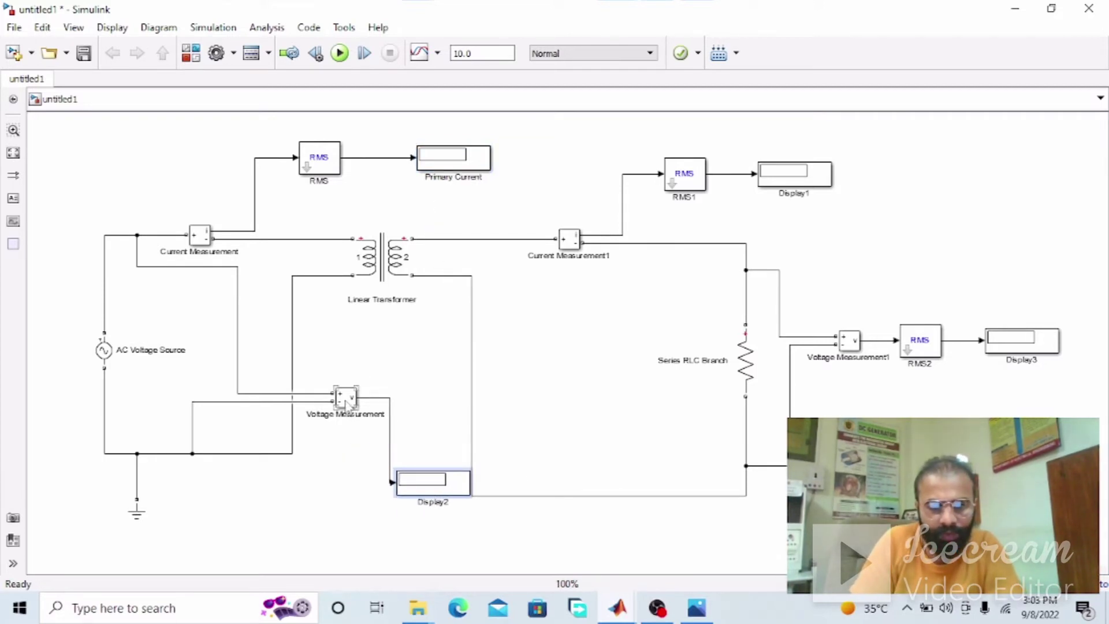
pyautogui.moveTo(346, 401); pyautogui.dragTo(330, 411)
pyautogui.moveTo(433, 495); pyautogui.dragTo(567, 425)
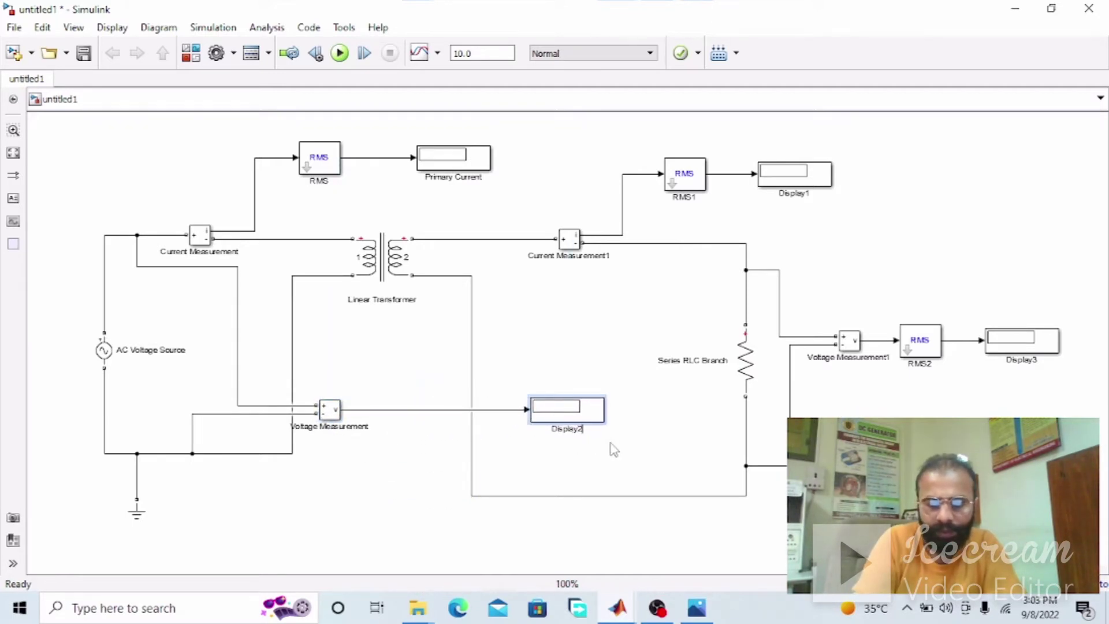
# Rename the display of the primary Voltage Measurement block as Primary Voltage
pyautogui.write('Pr')
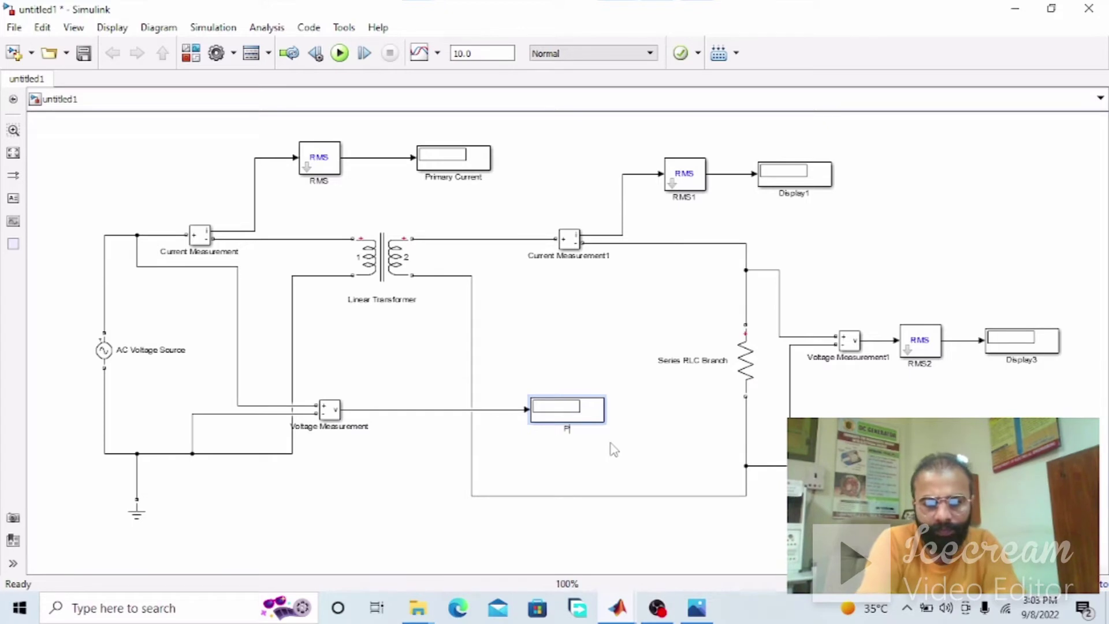
pyautogui.write('imary')
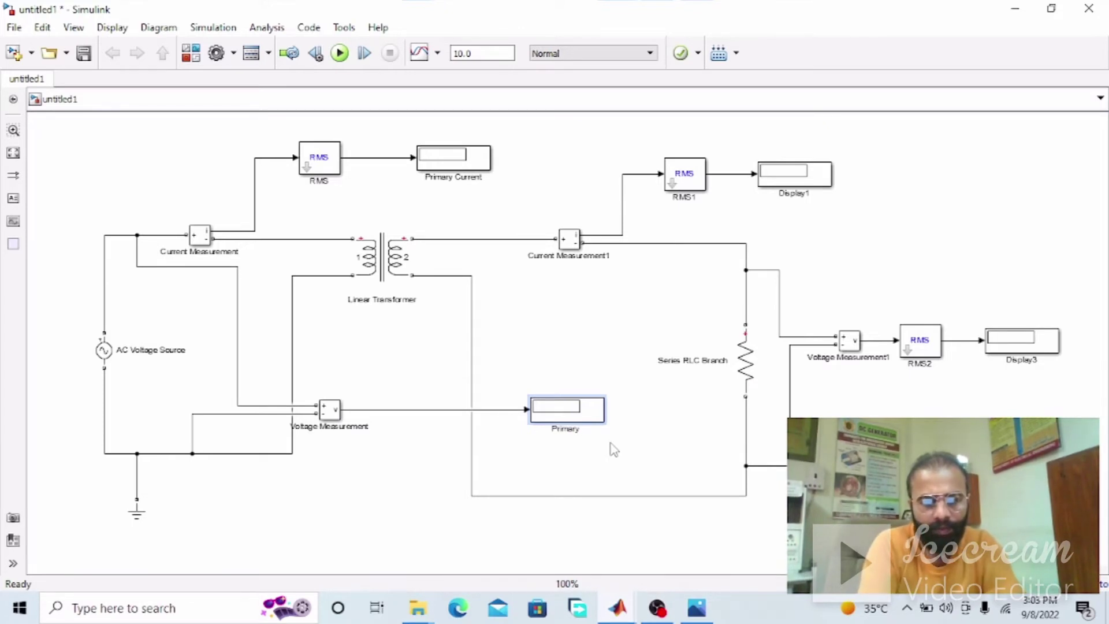
pyautogui.write(' Voltage')
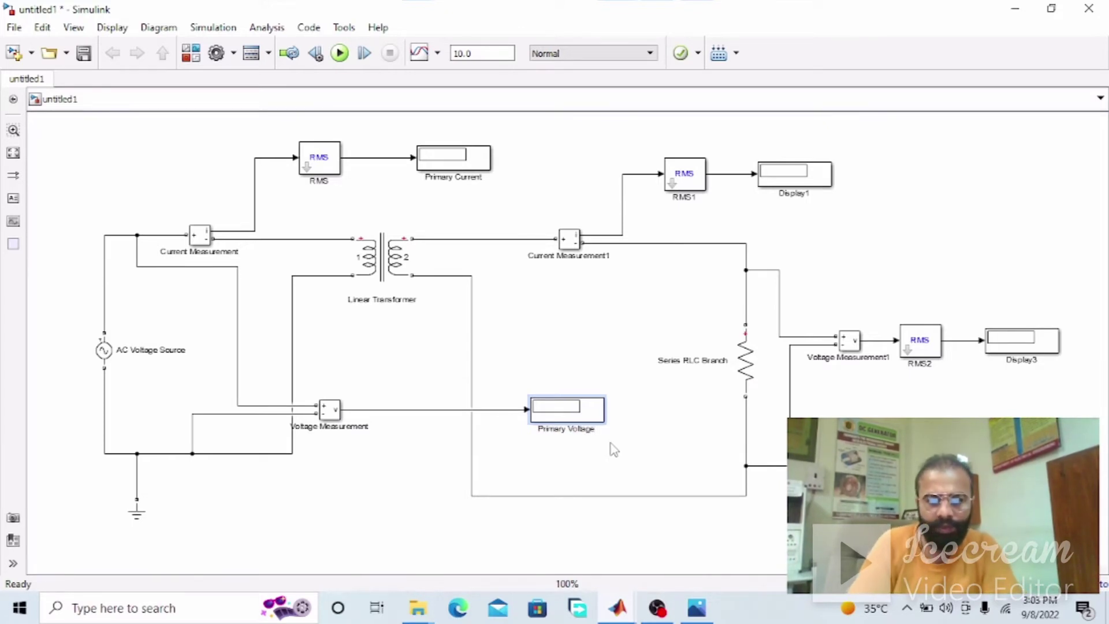
pyautogui.click(613, 451)
# Rename the display fed by the load voltage's RMS block as Secondary Voltage
pyautogui.click(1032, 353)
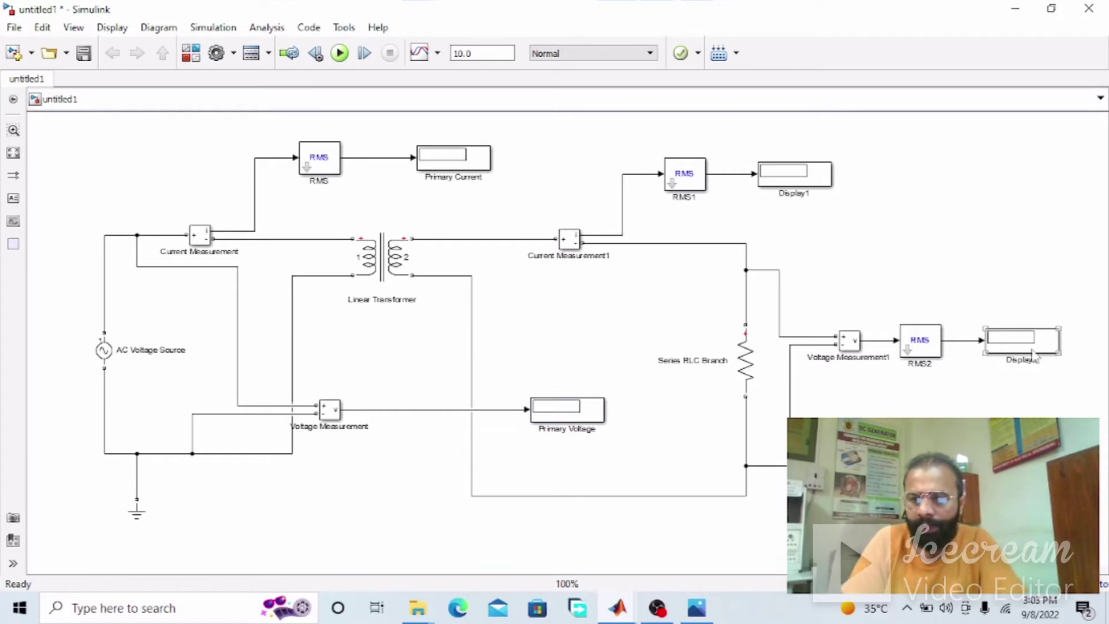
pyautogui.click(1032, 365)
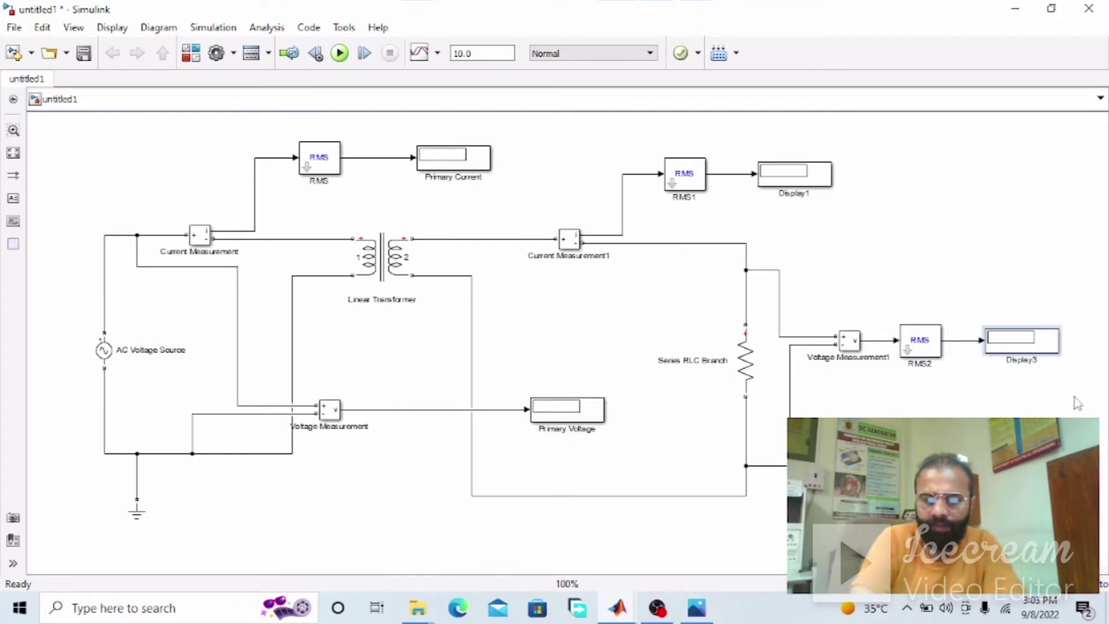
pyautogui.press('BackSpace')
pyautogui.press('BackSpace')
pyautogui.press('BackSpace')
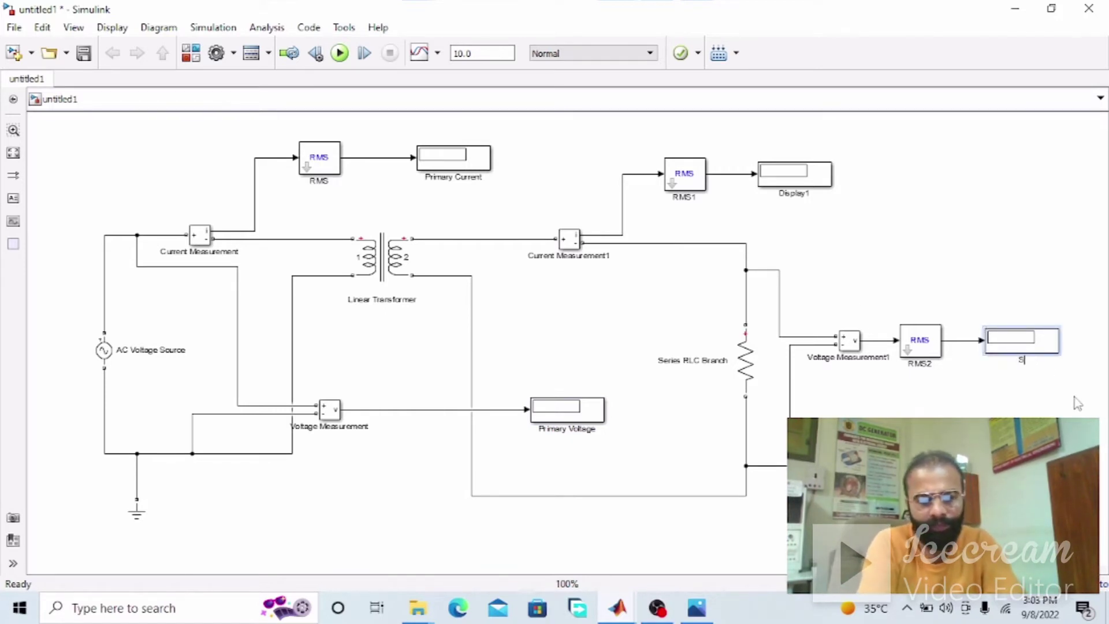
pyautogui.write('Secondary')
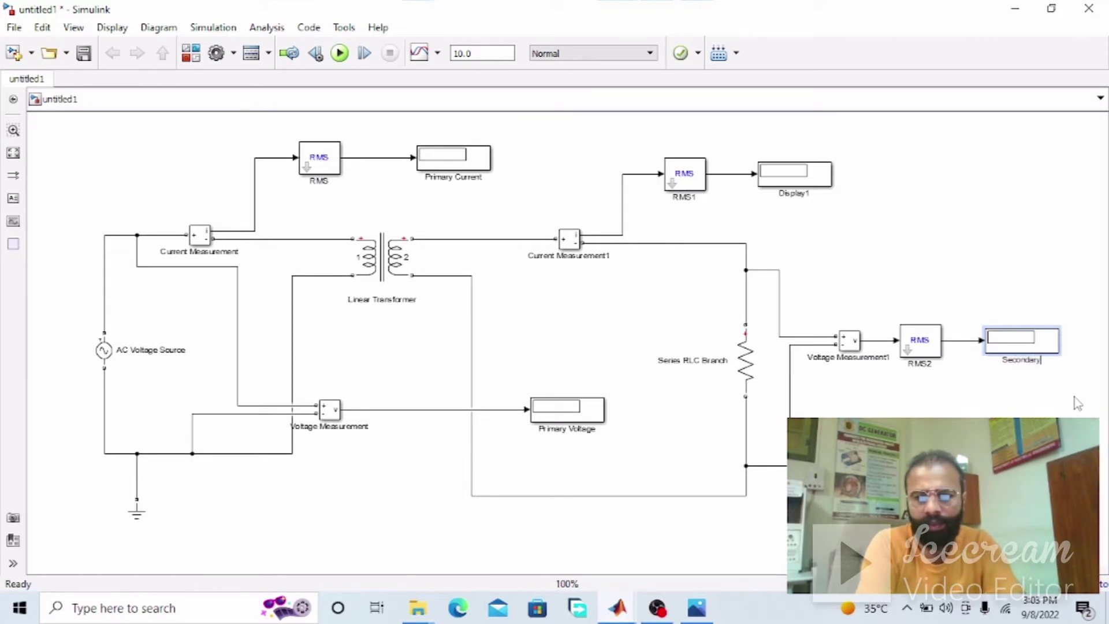
pyautogui.write(' Volta')
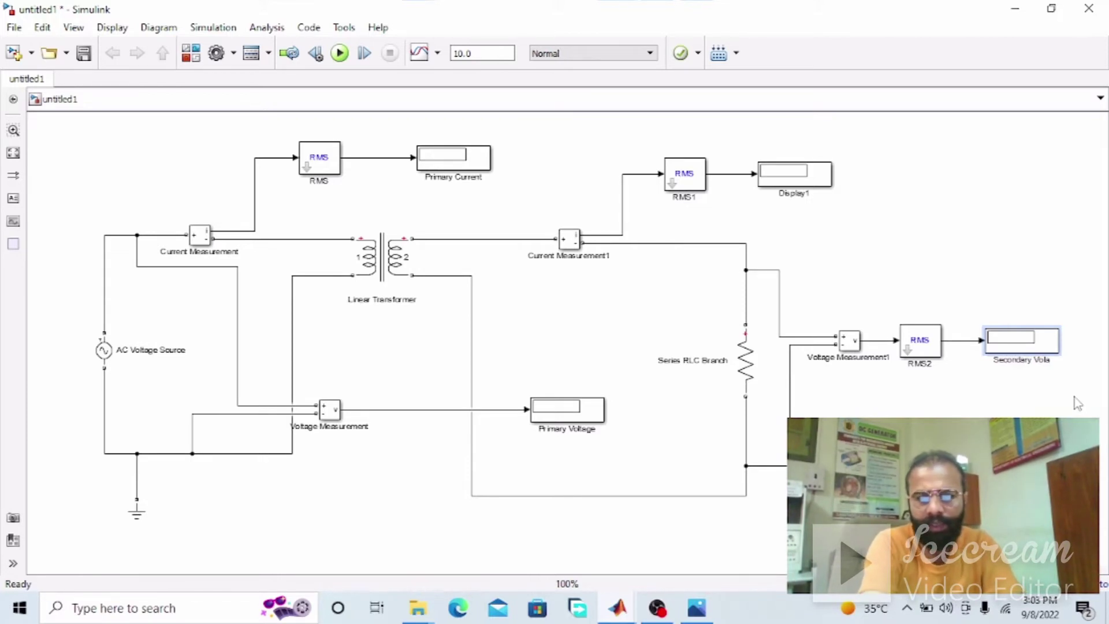
pyautogui.write('ge')
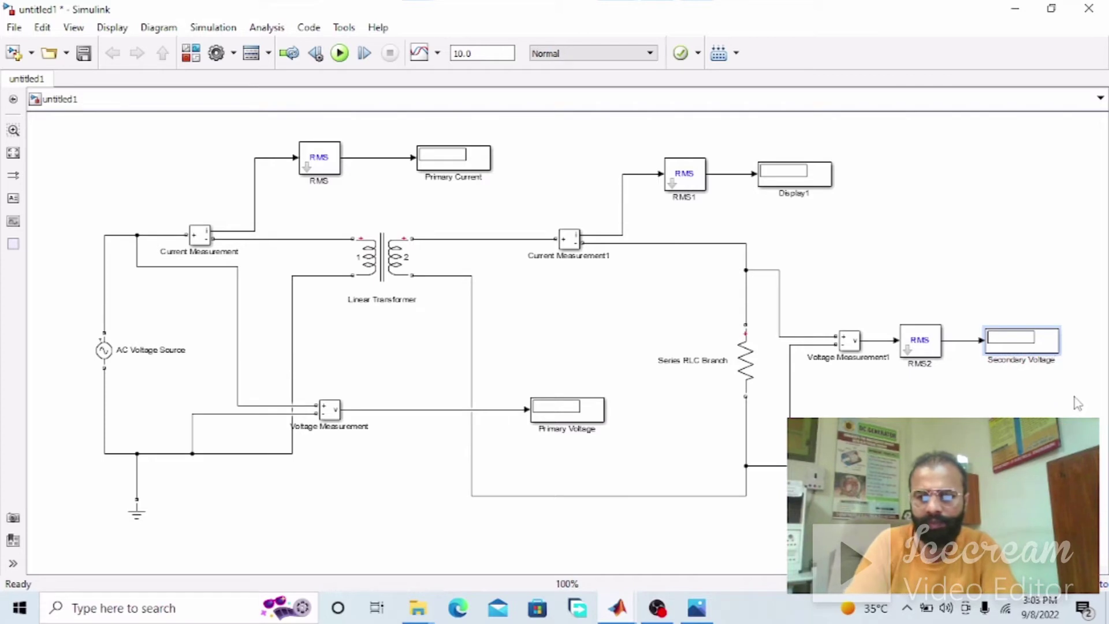
pyautogui.click(1020, 415)
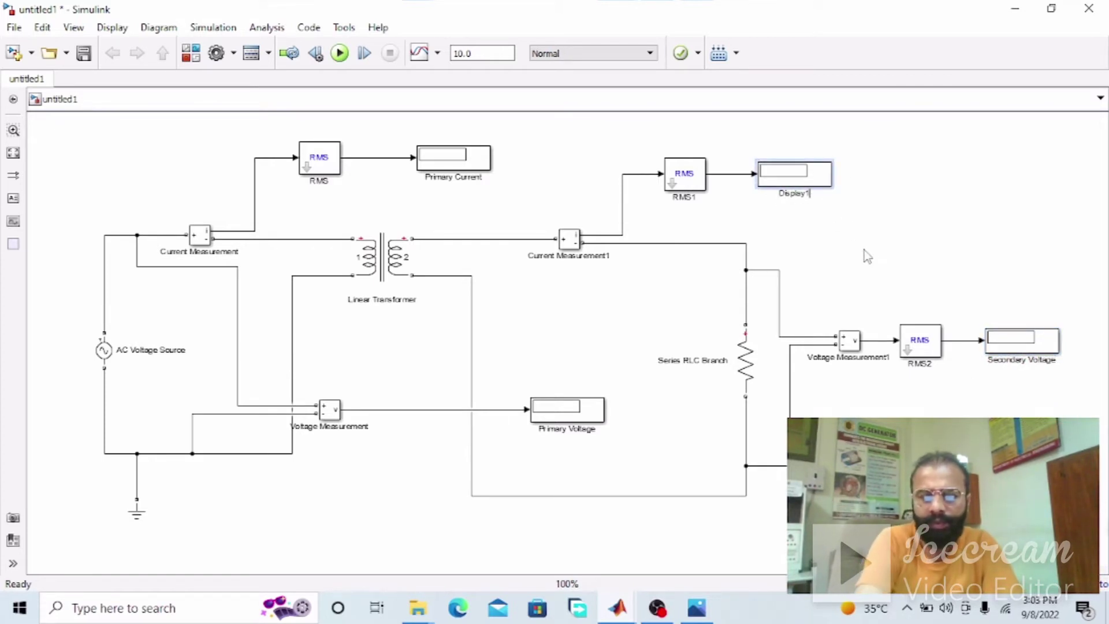
# Rename the display fed by the secondary current's RMS block as Secondary Current
pyautogui.press('BackSpace')
pyautogui.press('BackSpace')
pyautogui.press('BackSpace')
pyautogui.press('BackSpace')
pyautogui.press('BackSpace')
pyautogui.press('BackSpace')
pyautogui.press('BackSpace')
pyautogui.press('BackSpace')
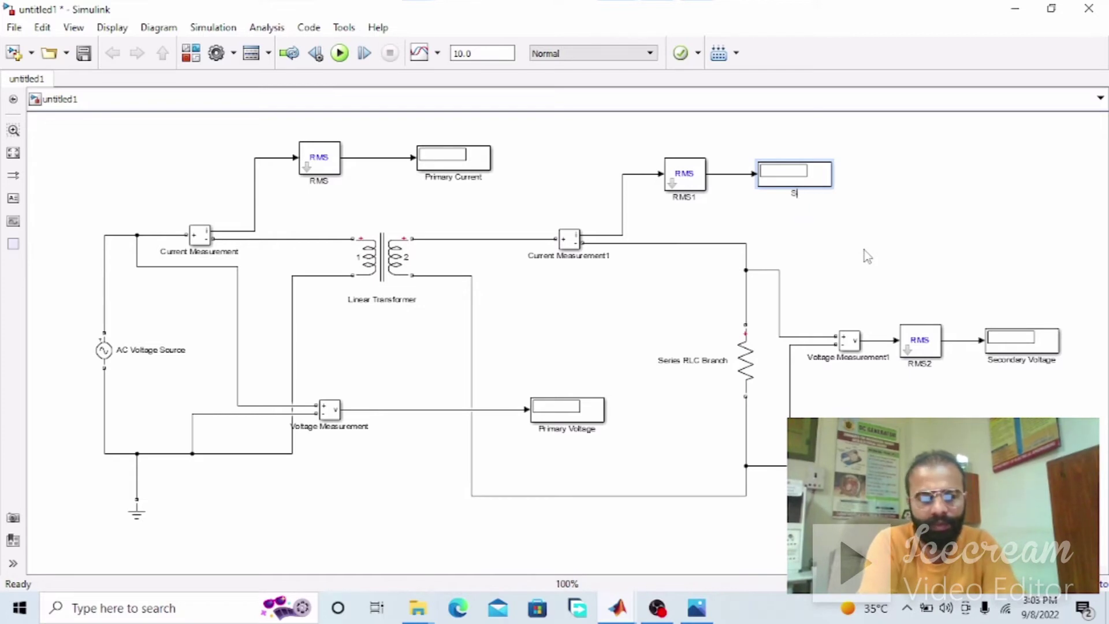
pyautogui.write('Seconda')
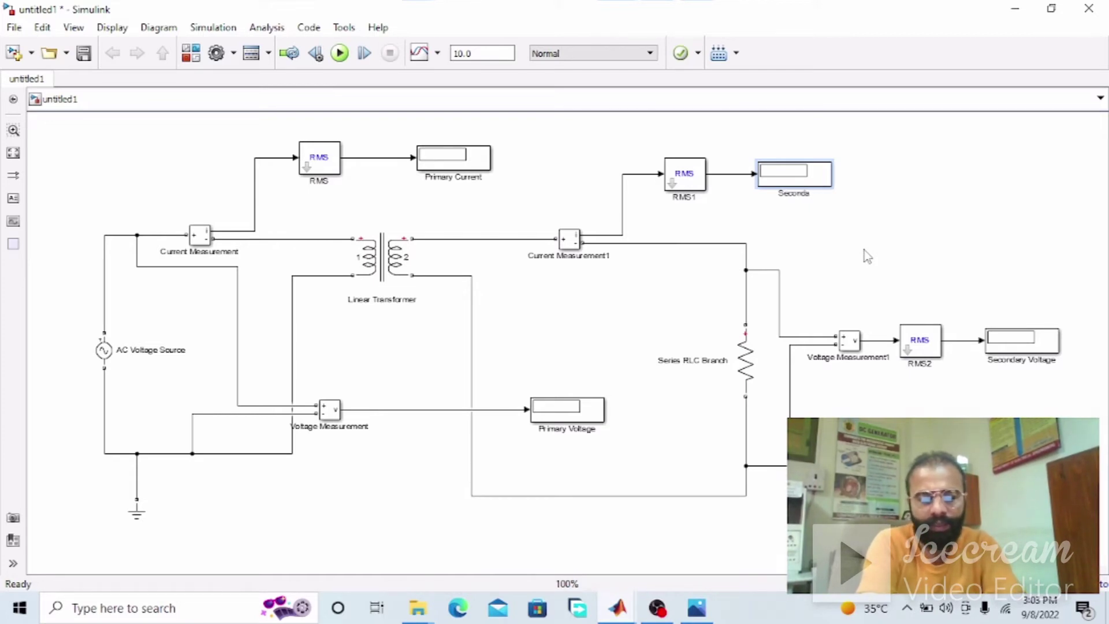
pyautogui.write('ry Current')
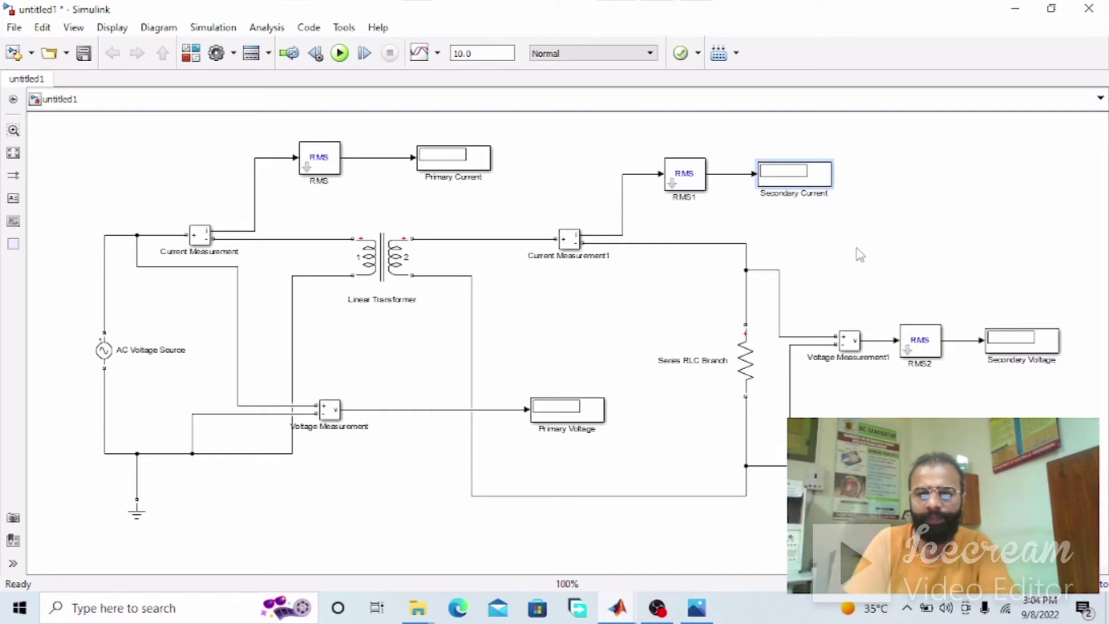
pyautogui.click(861, 249)
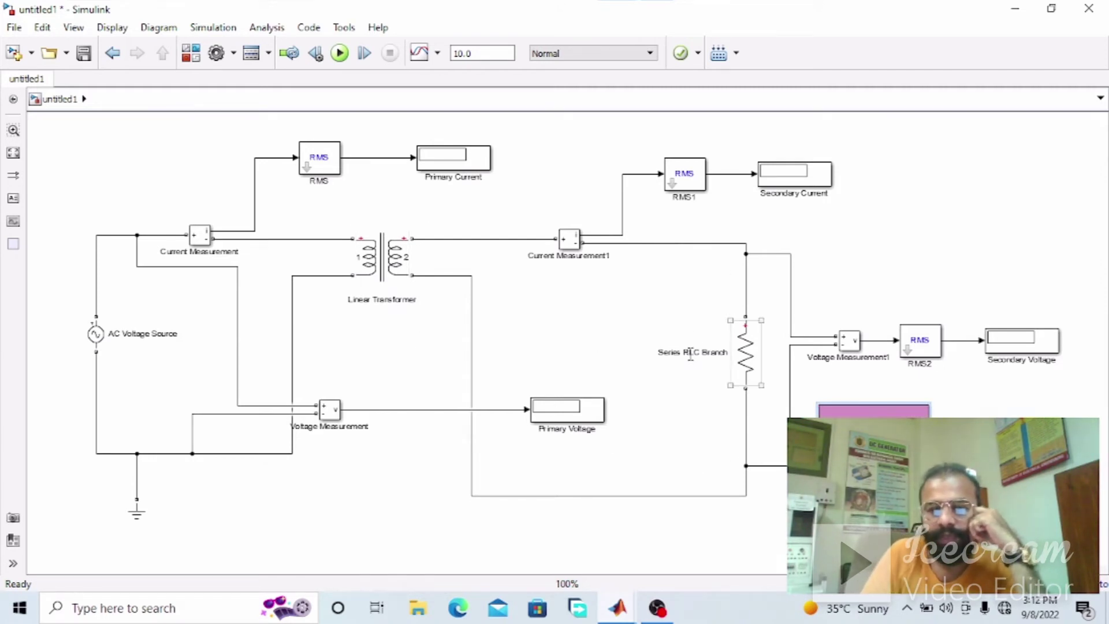
# Open the Power Factor Measurement Block subsystem and examine its title and the note defining power factor
pyautogui.click(754, 363)
pyautogui.click(803, 411)
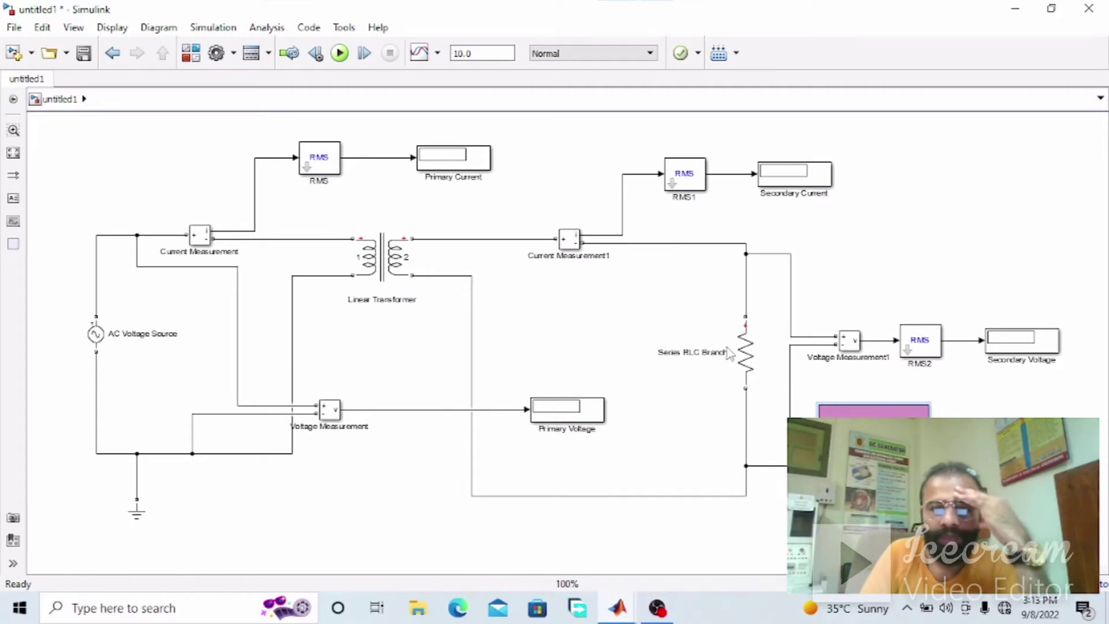
pyautogui.click(820, 408)
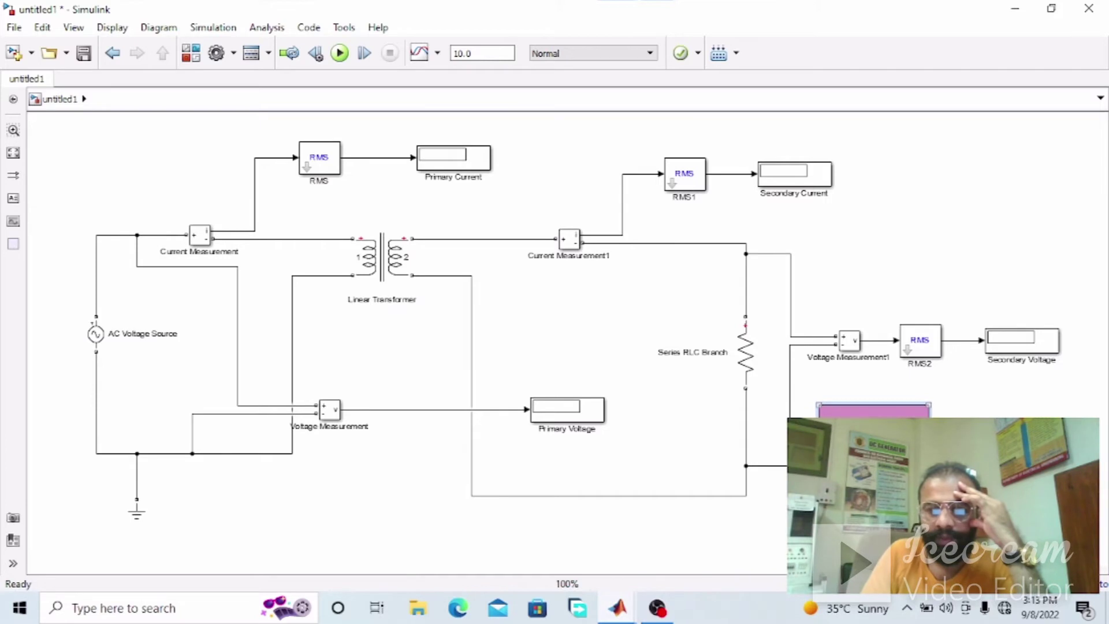
pyautogui.doubleClick(872, 407)
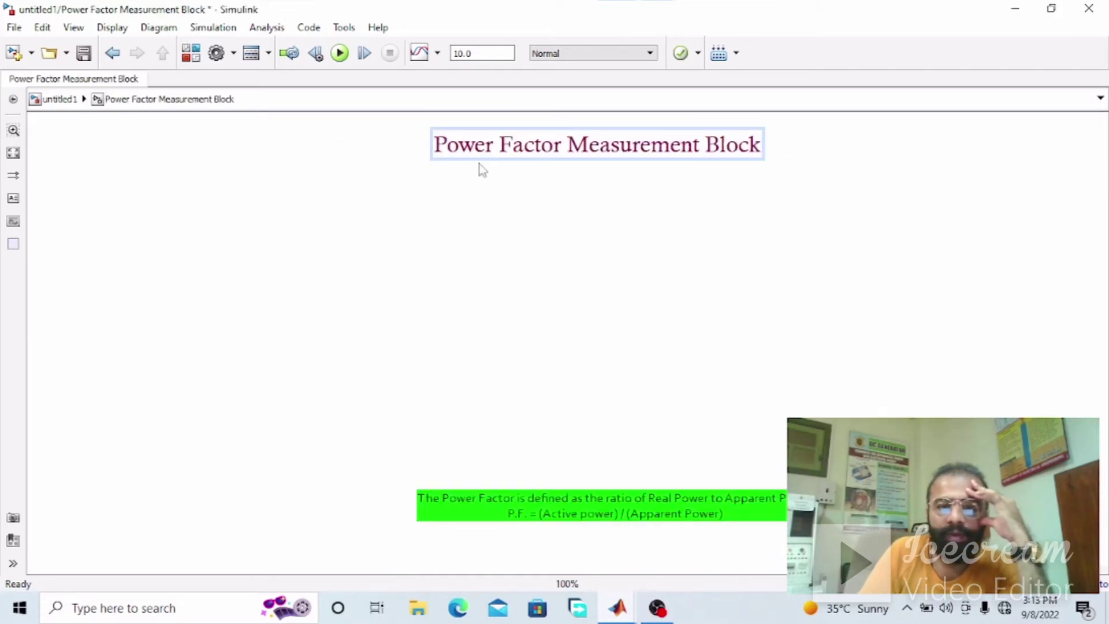
pyautogui.click(524, 152)
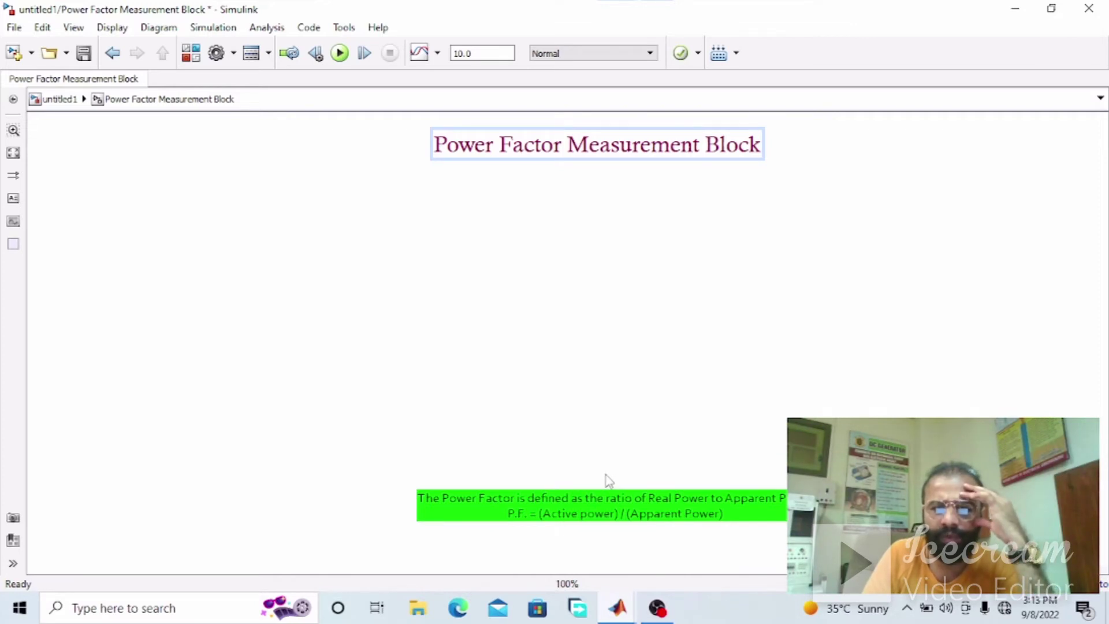
pyautogui.click(577, 498)
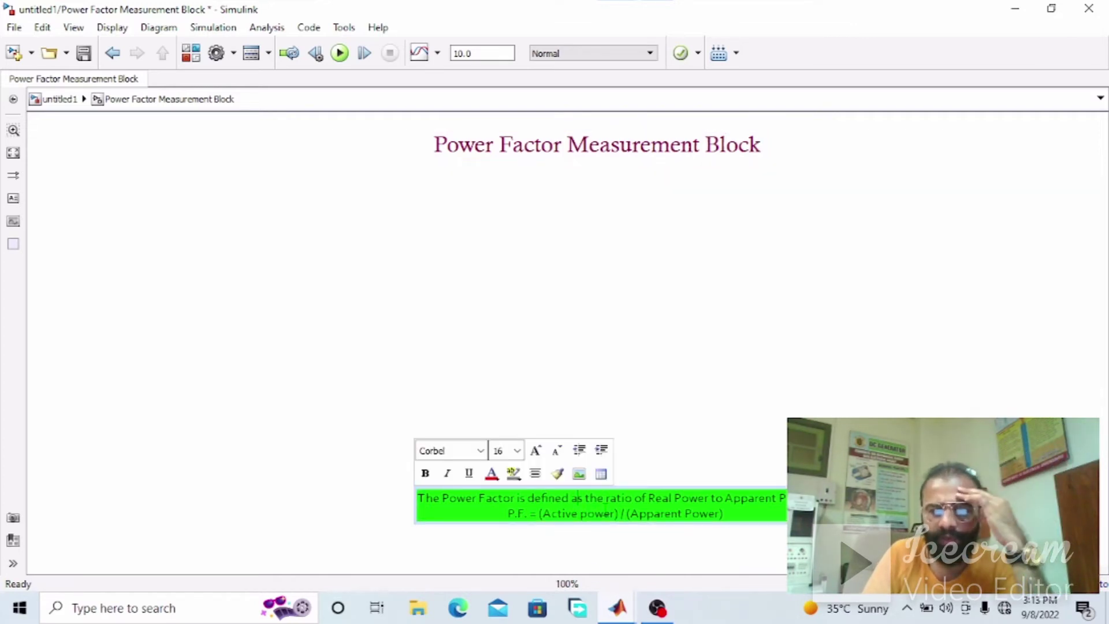
pyautogui.click(710, 432)
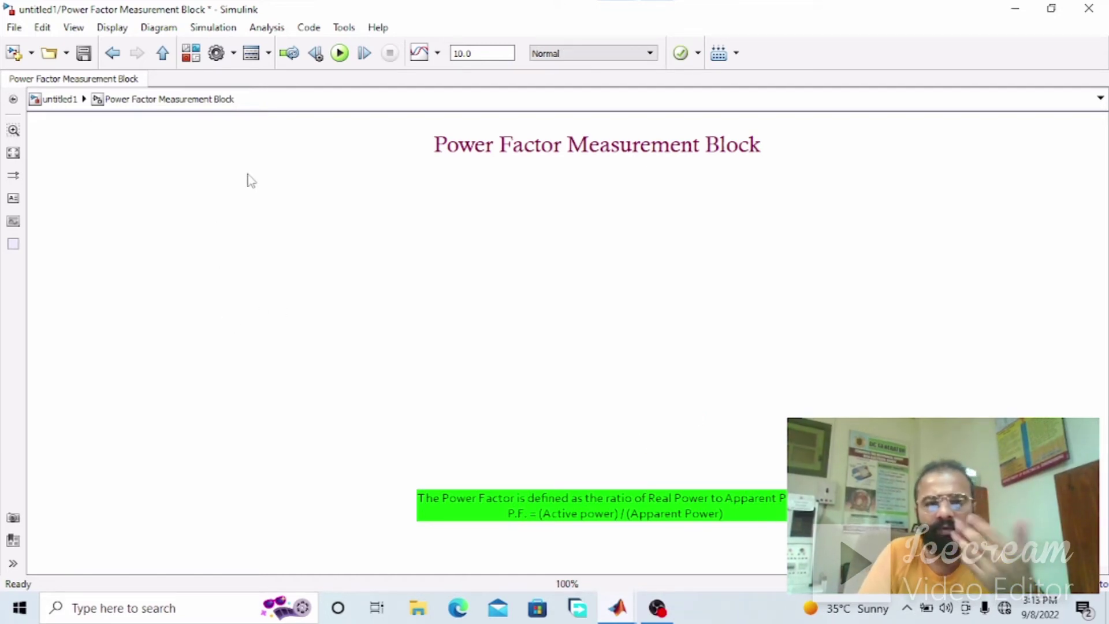
# Add two In1 input ports from the Commonly Used Blocks library, stack them vertically in the subsystem, and open the first port's name for editing
pyautogui.click(189, 61)
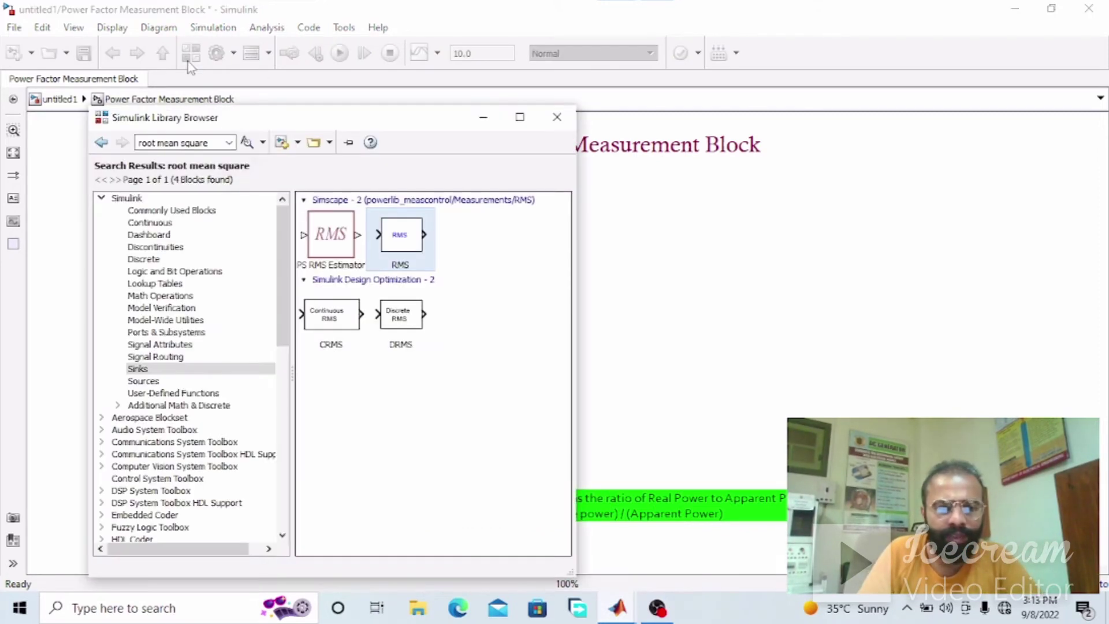
pyautogui.click(171, 211)
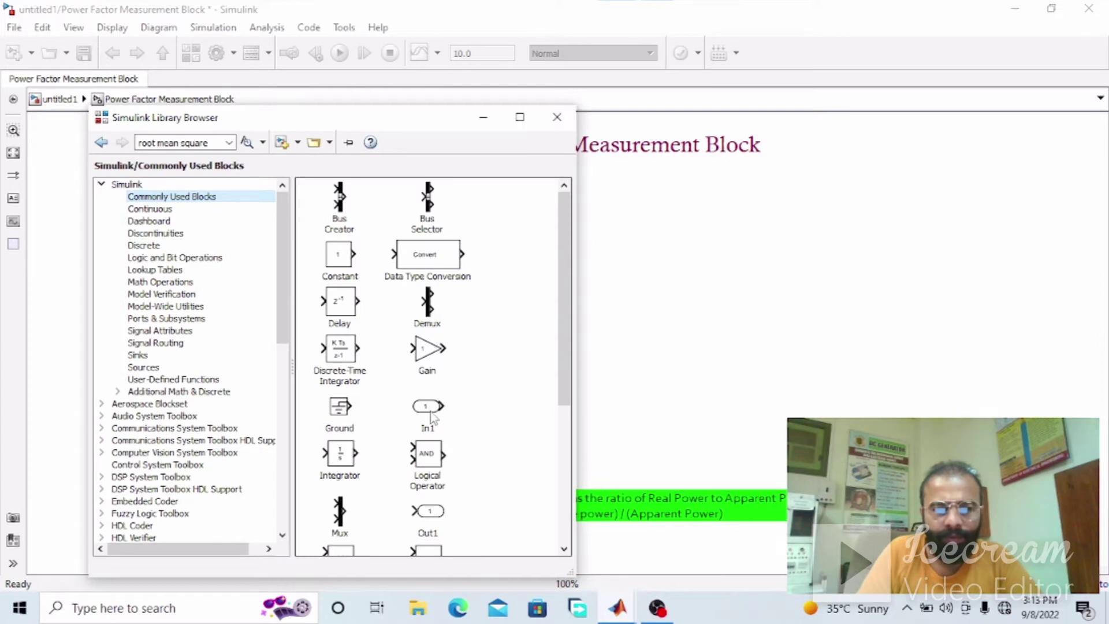
pyautogui.moveTo(427, 406); pyautogui.dragTo(652, 247)
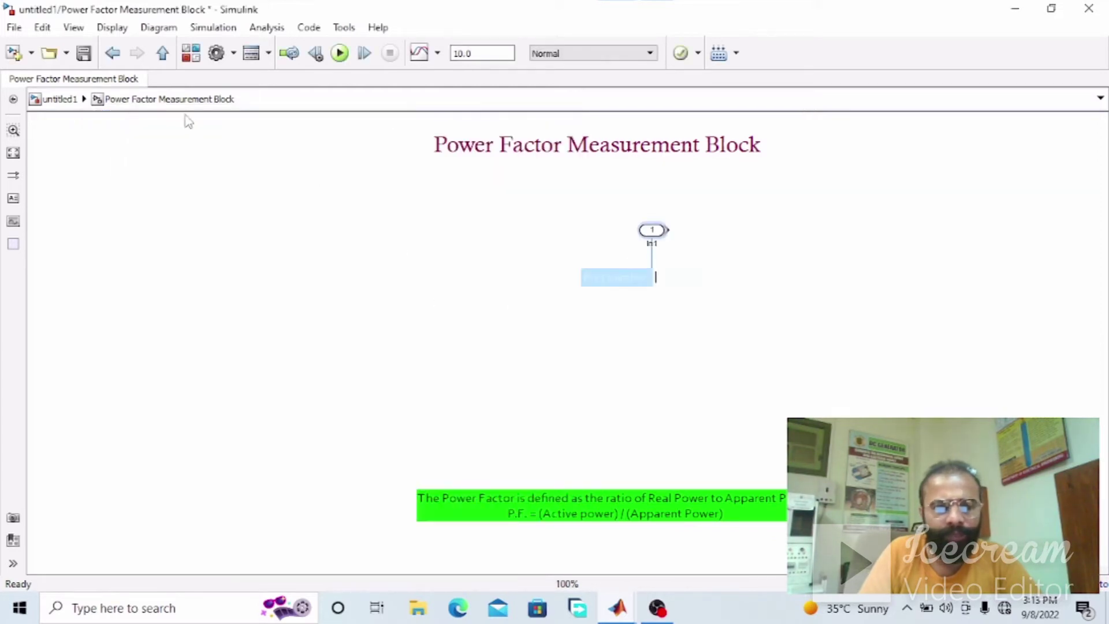
pyautogui.click(190, 53)
pyautogui.moveTo(427, 406); pyautogui.dragTo(653, 317)
pyautogui.moveTo(631, 235); pyautogui.dragTo(154, 214)
pyautogui.click(653, 315)
pyautogui.press('Delete')
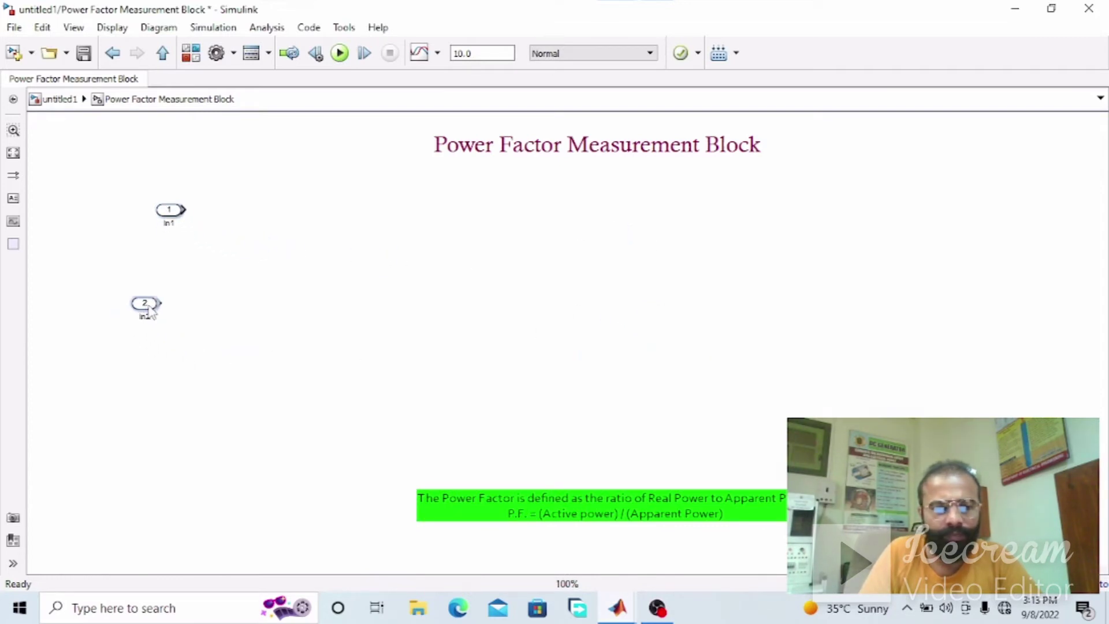
pyautogui.hotkey('ctrl', 'v')
pyautogui.moveTo(148, 312); pyautogui.dragTo(175, 319)
pyautogui.click(168, 220)
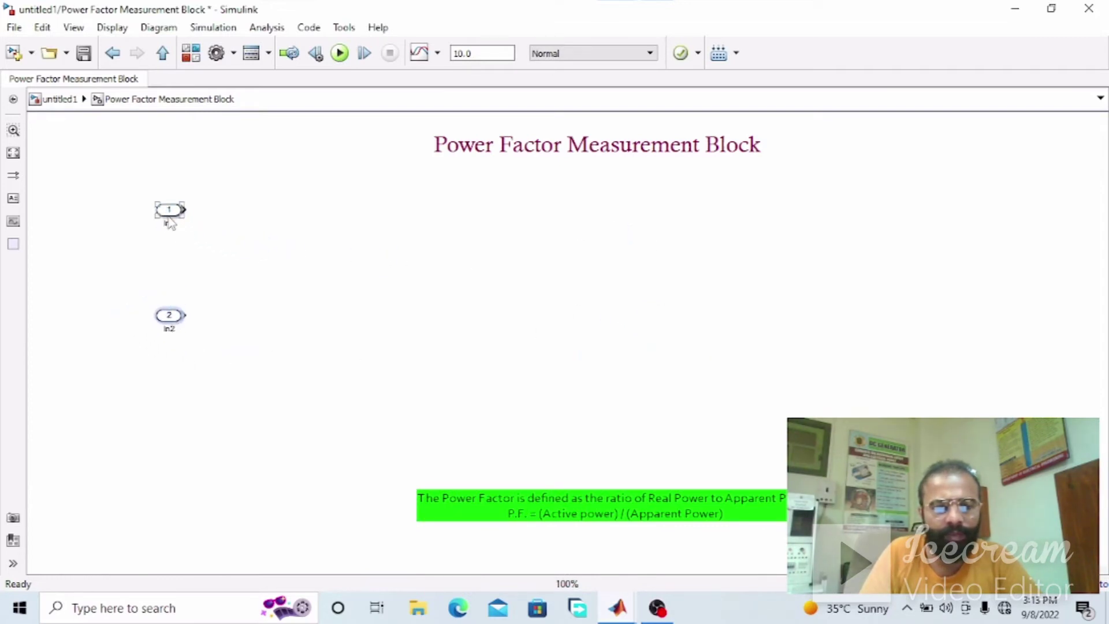
pyautogui.click(186, 235)
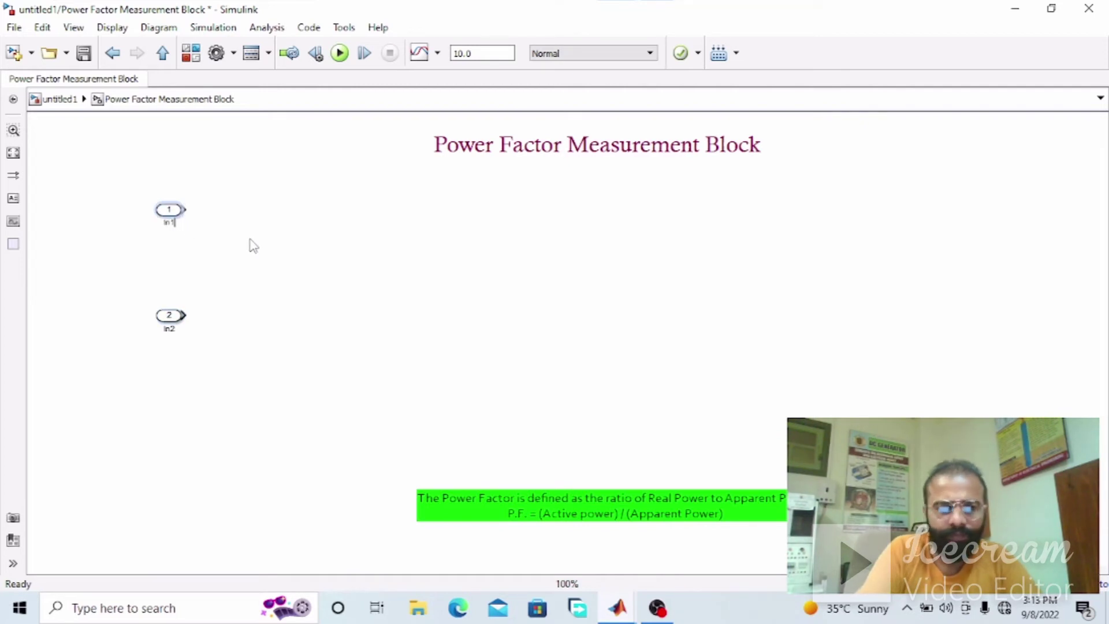
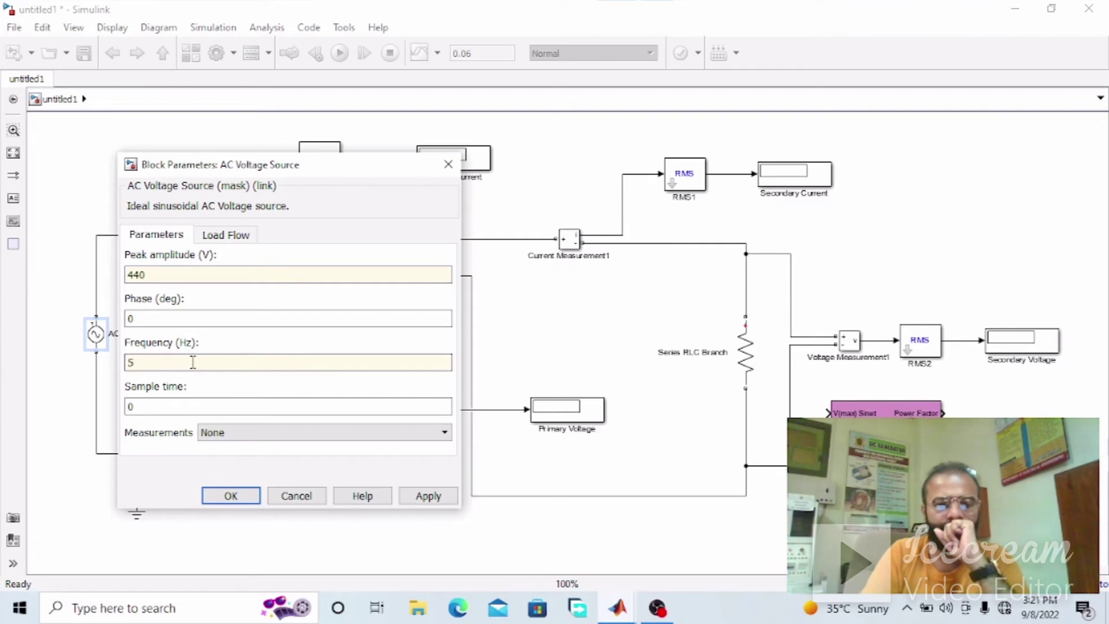
# Confirm the AC Voltage Source parameters and set the Linear Transformer's nominal power and frequency to [ 5e3 50 ]
pyautogui.press('Return')
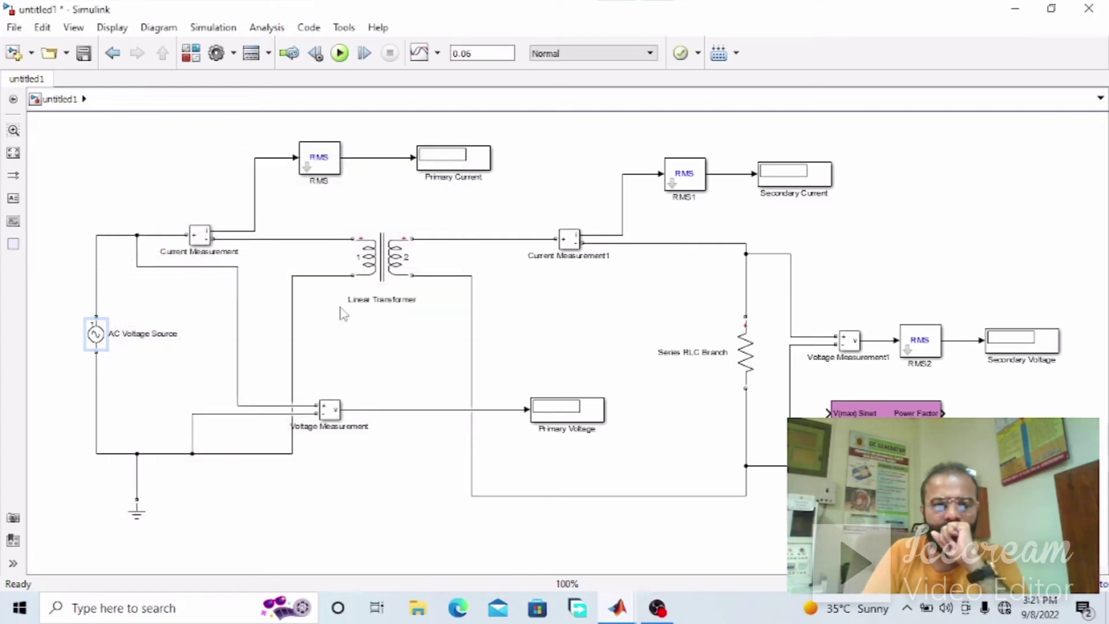
pyautogui.click(379, 271)
pyautogui.doubleClick(378, 271)
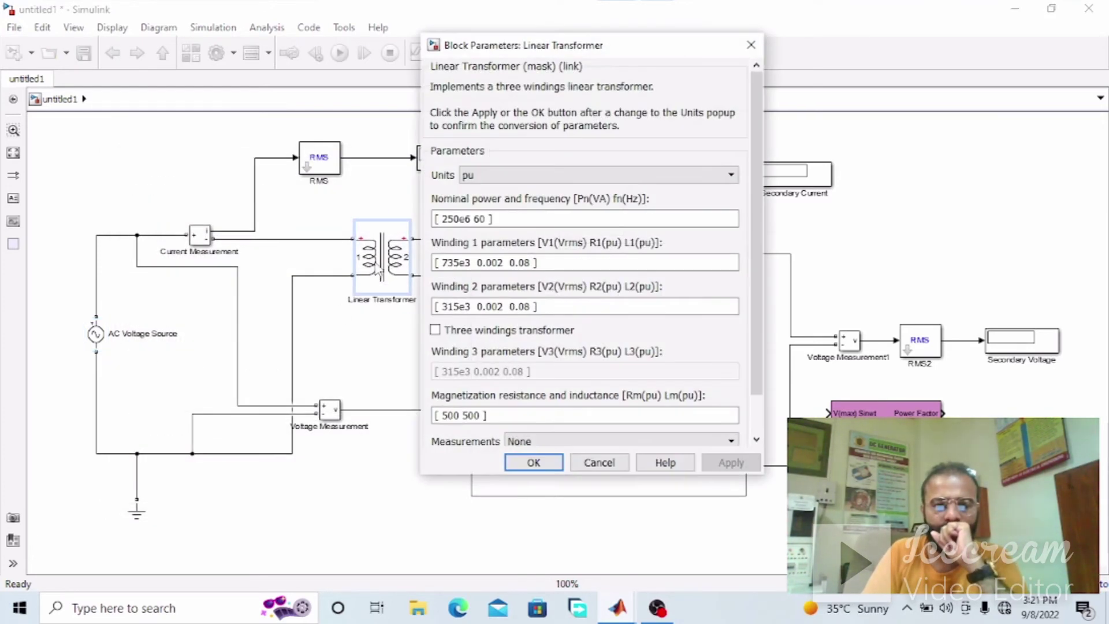
pyautogui.tripleClick(462, 219)
pyautogui.click(459, 219)
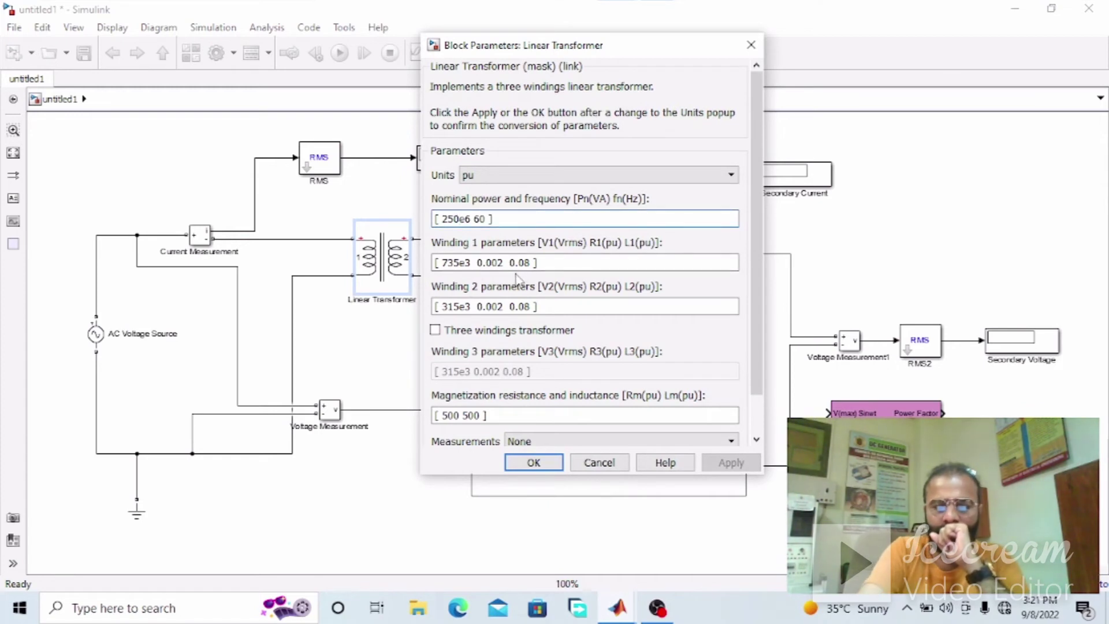
pyautogui.press('BackSpace')
pyautogui.press('BackSpace')
pyautogui.press('BackSpace')
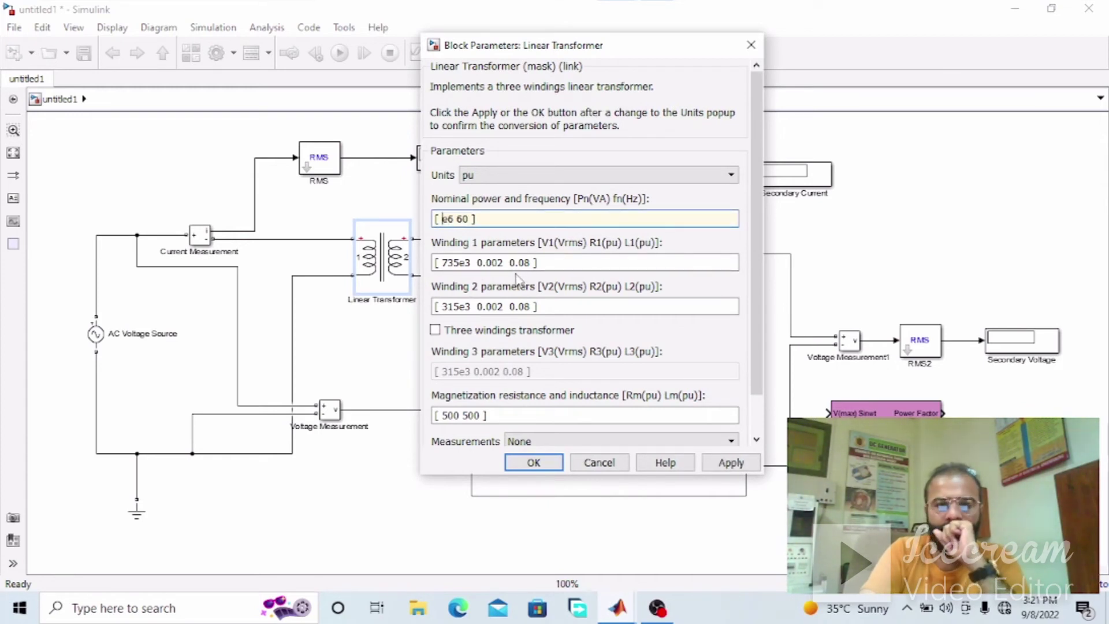
pyautogui.write('5')
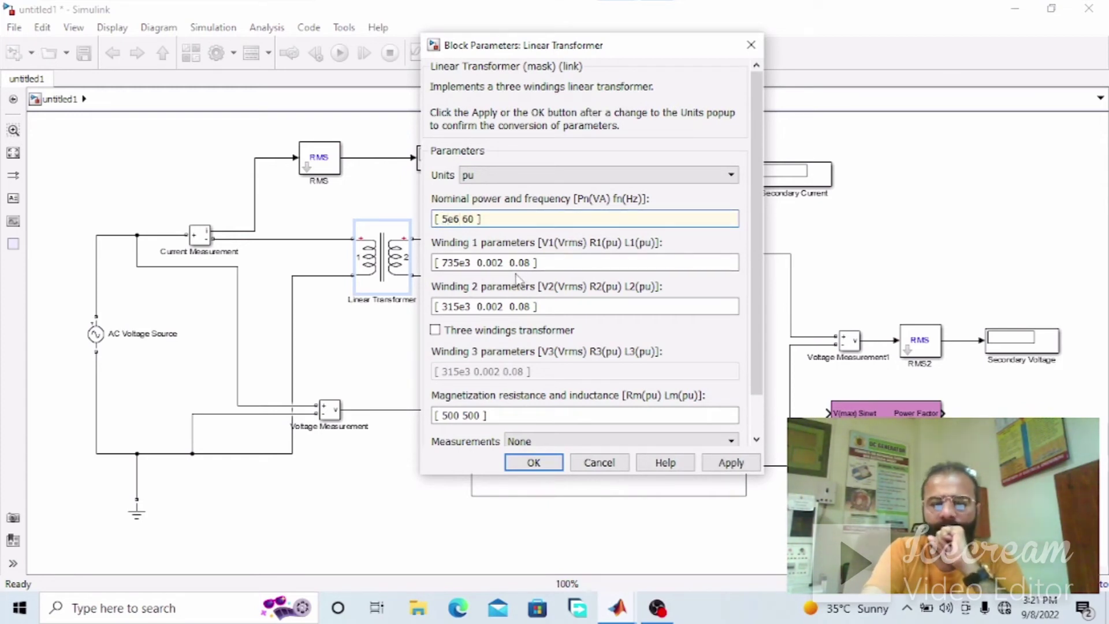
pyautogui.press('BackSpace')
pyautogui.write('3')
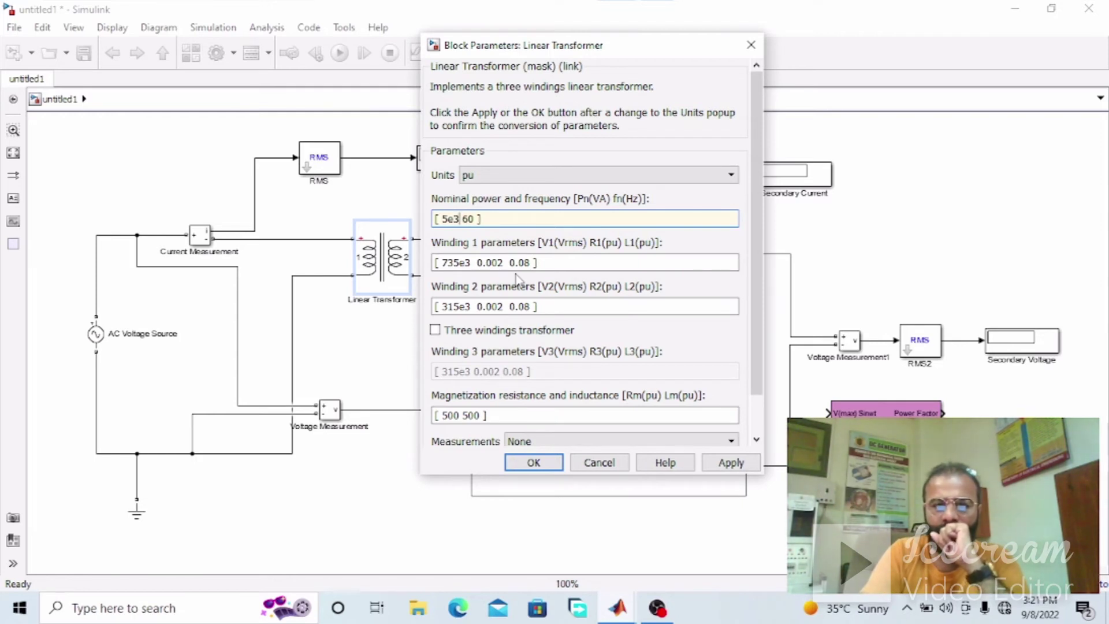
pyautogui.press('Right')
pyautogui.press('Delete')
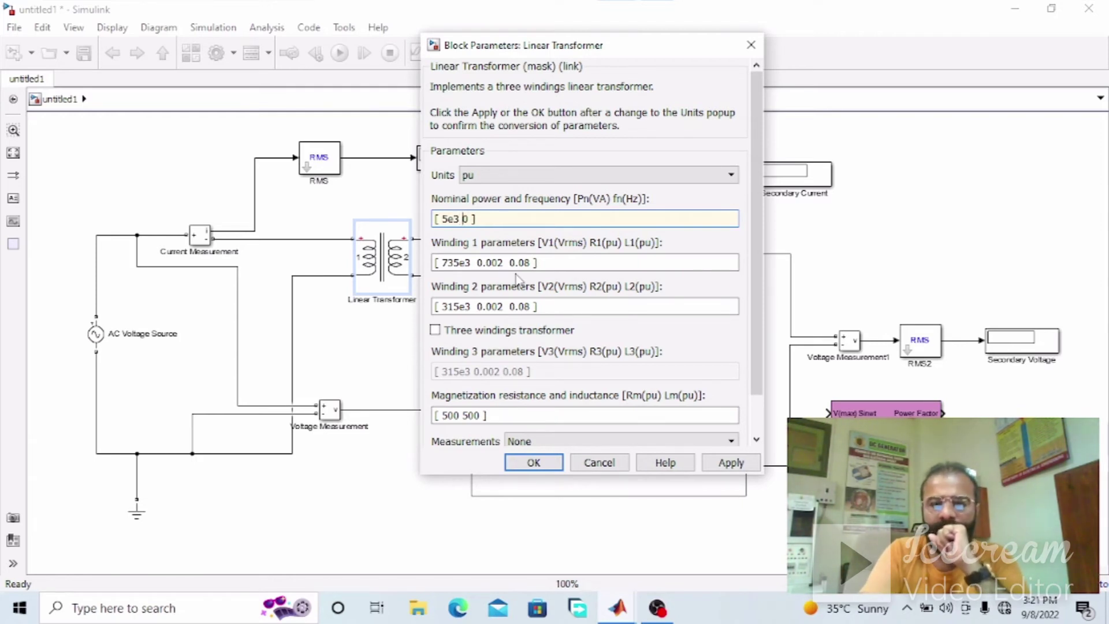
pyautogui.write('5')
# Set the Linear Transformer's winding 1 voltage to 440 Vrms
pyautogui.tripleClick(472, 266)
pyautogui.click(467, 263)
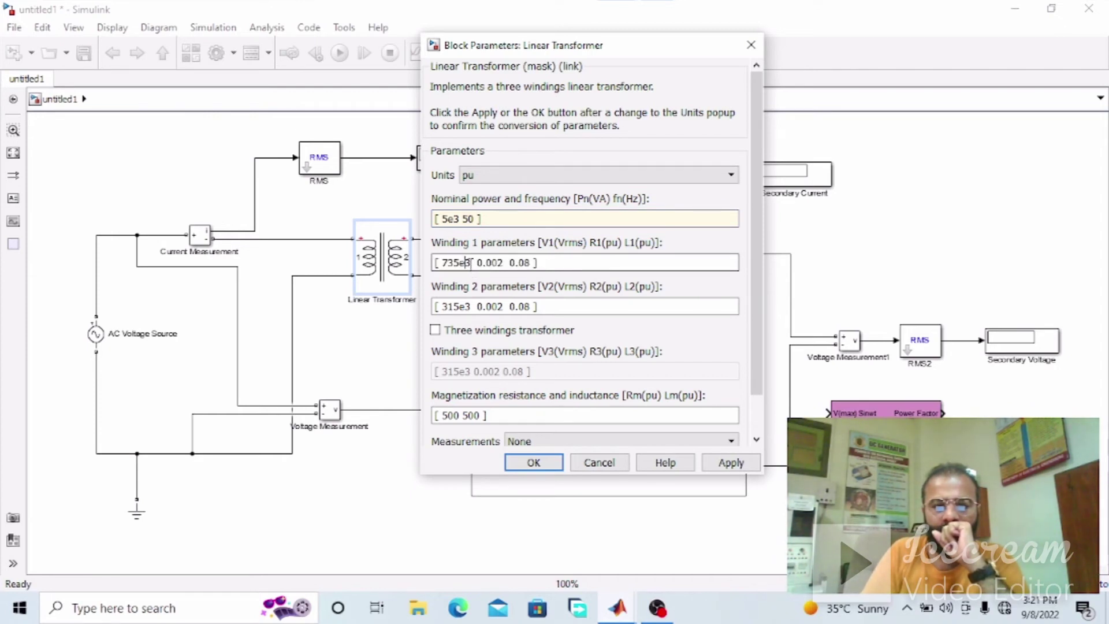
pyautogui.press('Delete')
pyautogui.press('BackSpace')
pyautogui.press('BackSpace')
pyautogui.press('BackSpace')
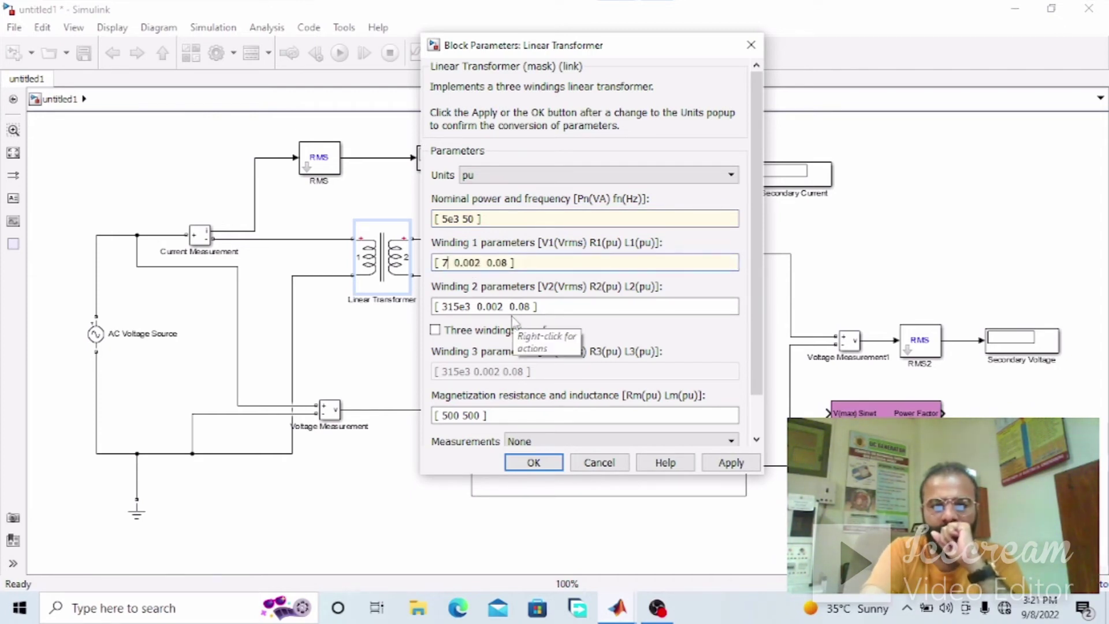
pyautogui.press('BackSpace')
pyautogui.write('440')
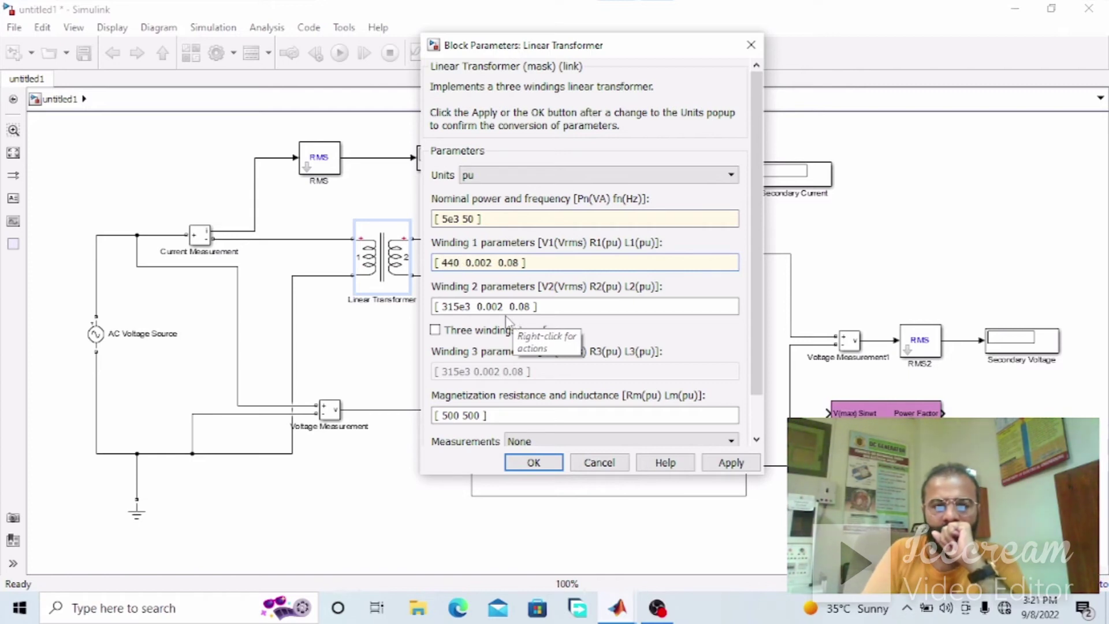
# Set the Linear Transformer's winding 2 voltage to 220 Vrms and accept the transformer parameters
pyautogui.click(476, 306)
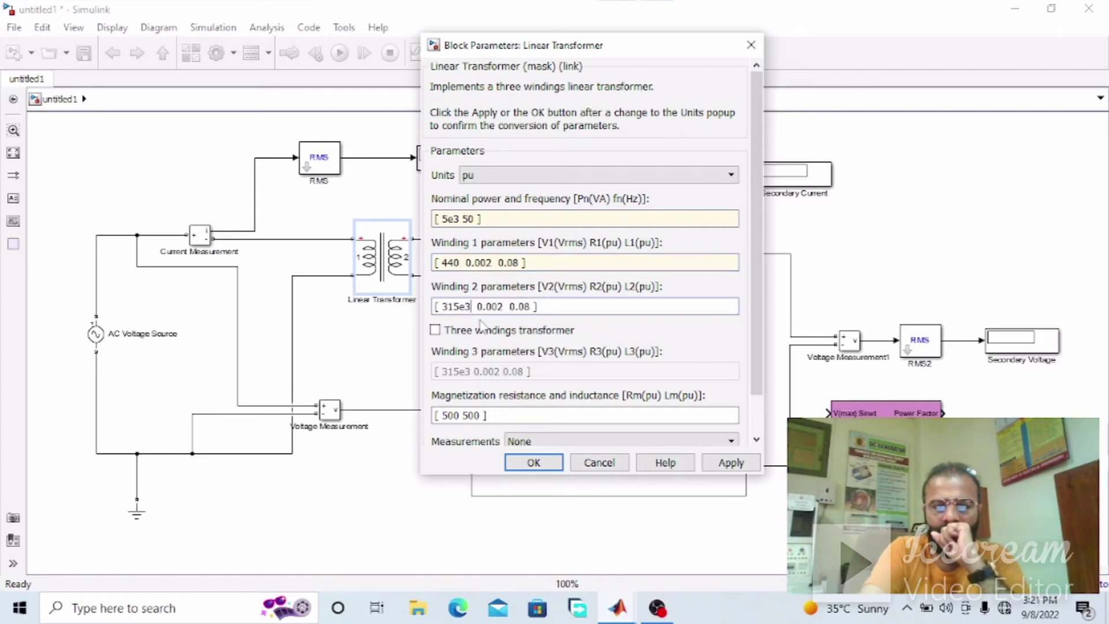
pyautogui.press('BackSpace')
pyautogui.press('BackSpace')
pyautogui.press('BackSpace')
pyautogui.press('BackSpace')
pyautogui.press('BackSpace')
pyautogui.write('220')
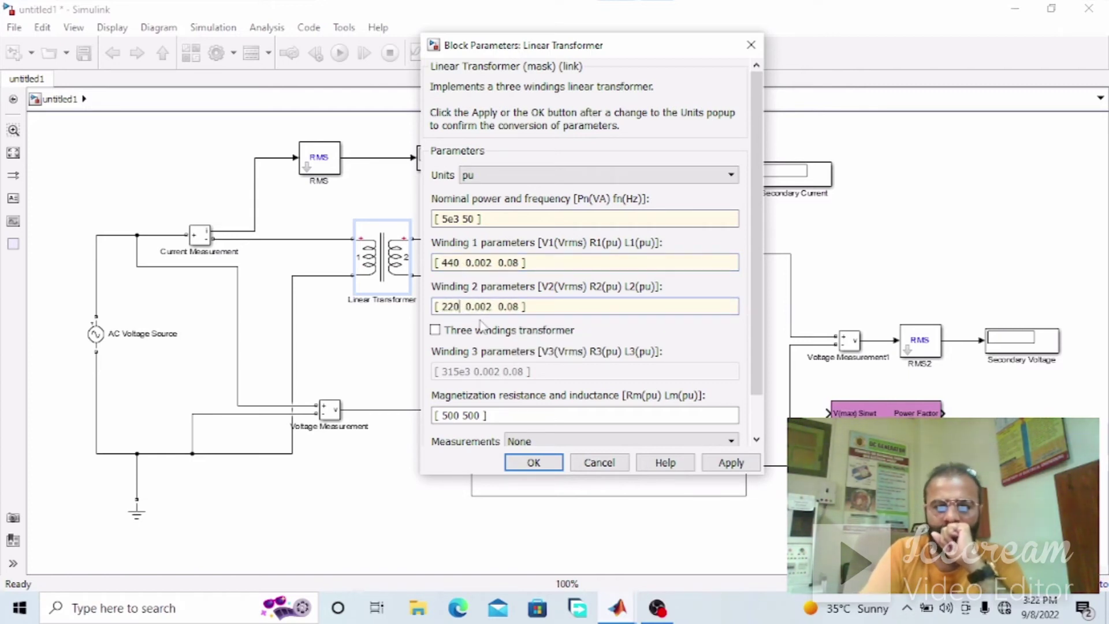
pyautogui.click(551, 465)
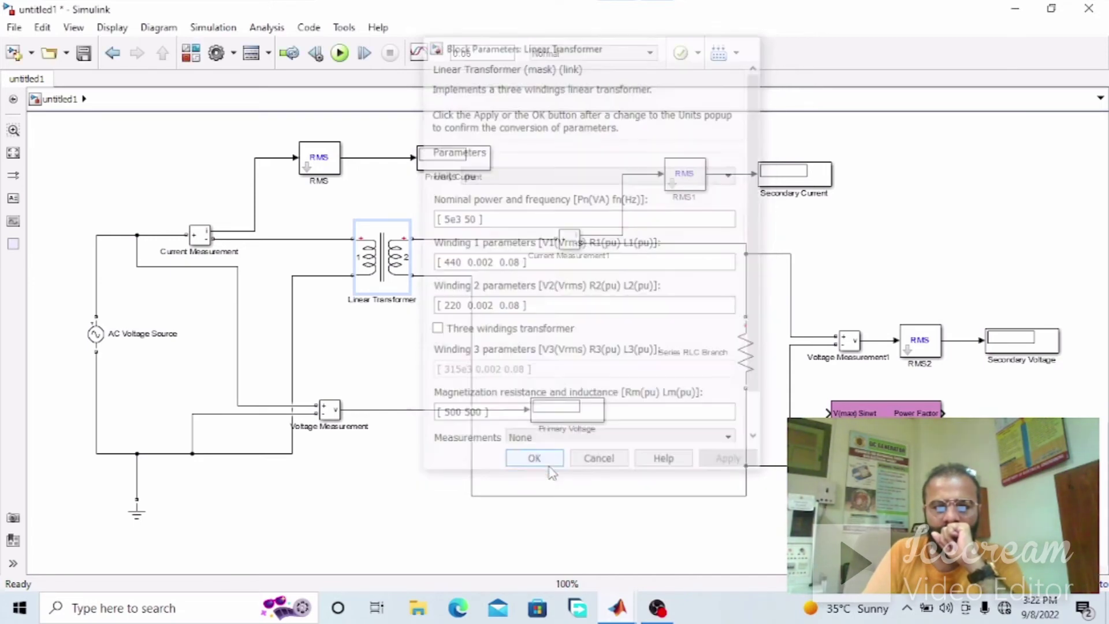
# Set the resistance of the Series RLC Branch load to 300 ohms
pyautogui.doubleClick(745, 352)
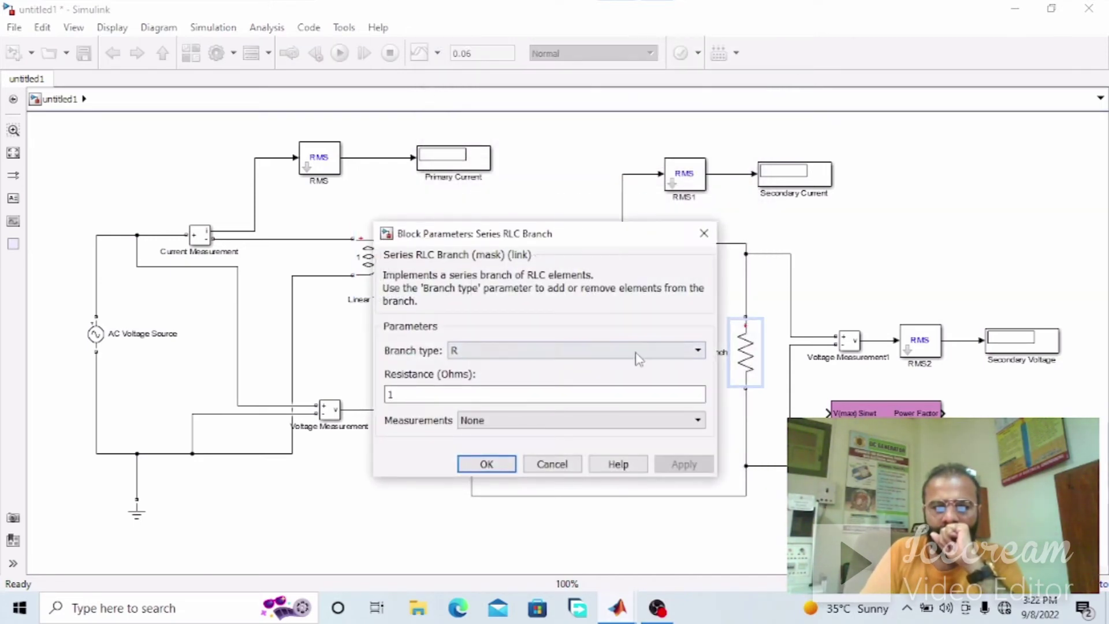
pyautogui.doubleClick(613, 393)
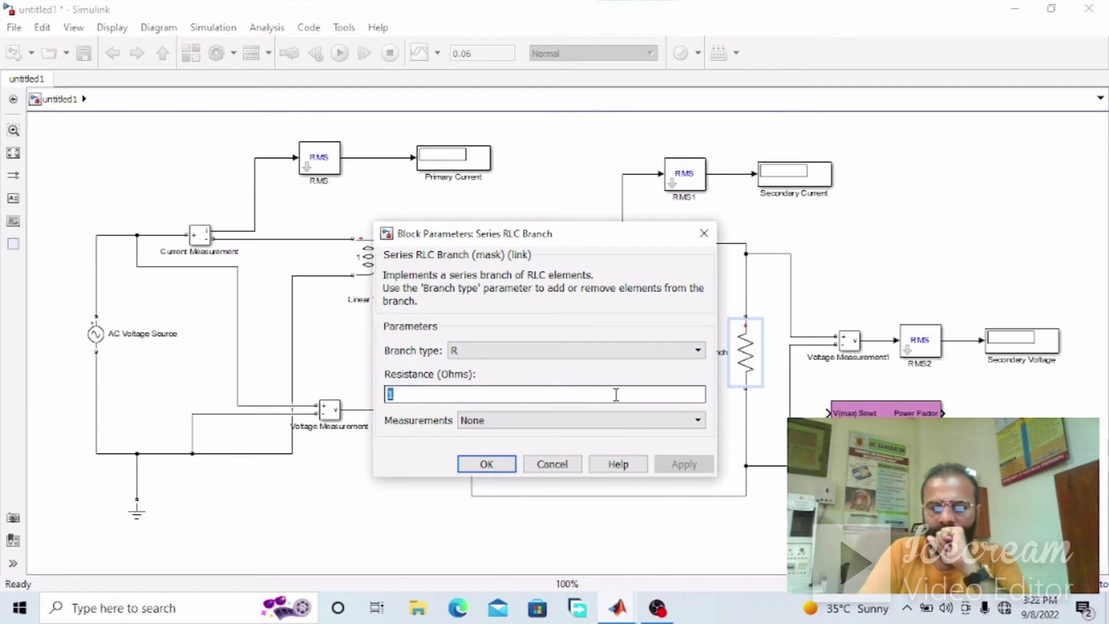
pyautogui.write('300')
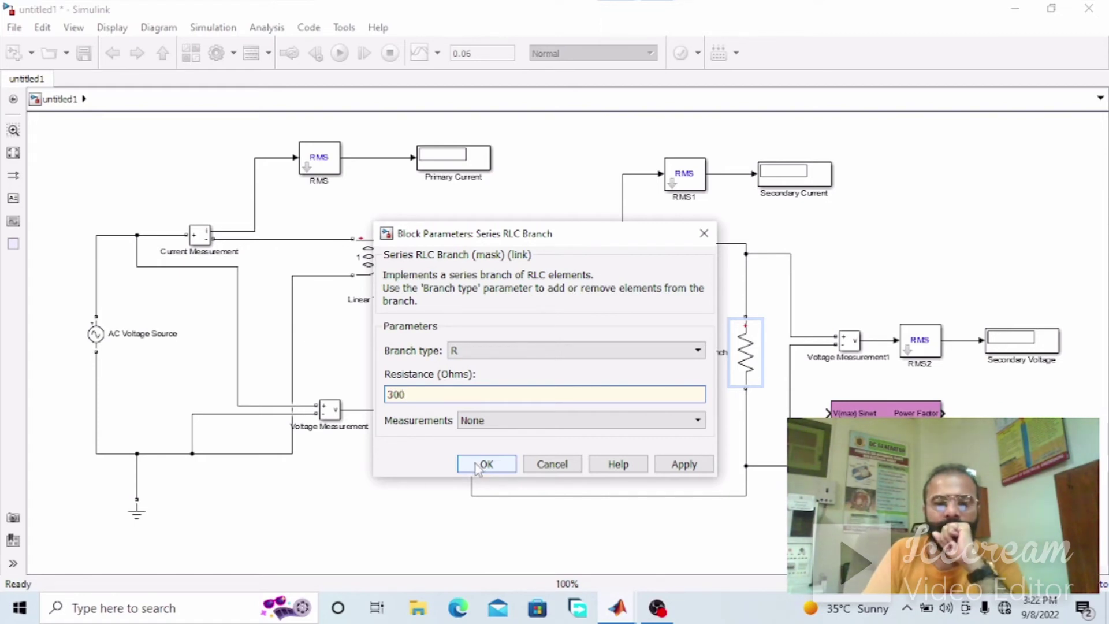
pyautogui.click(484, 464)
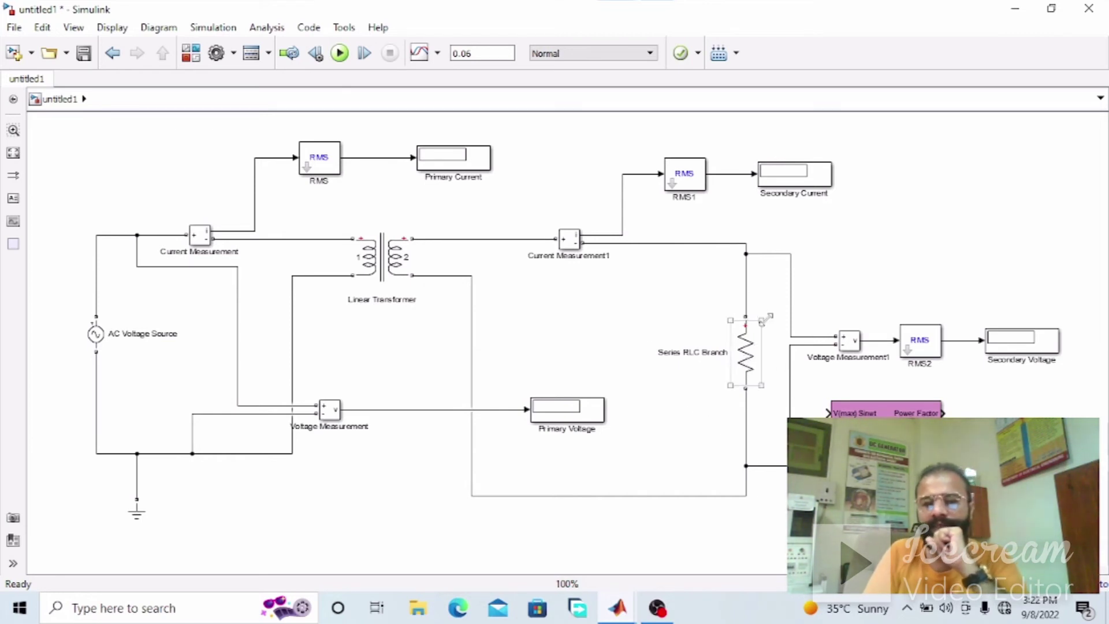
pyautogui.click(784, 338)
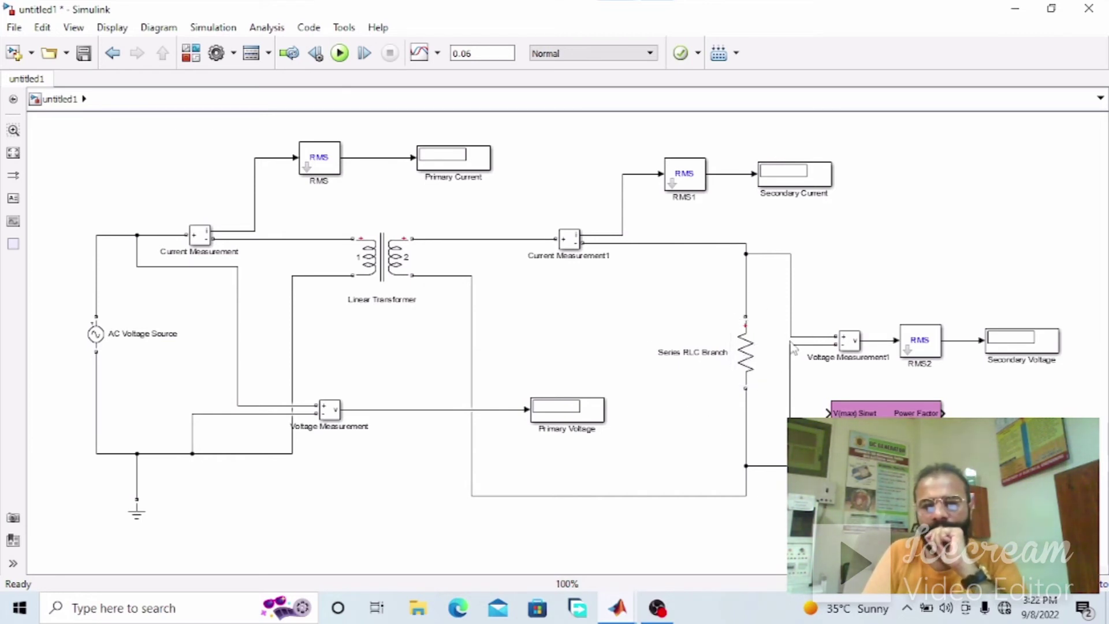
pyautogui.click(754, 335)
pyautogui.click(869, 346)
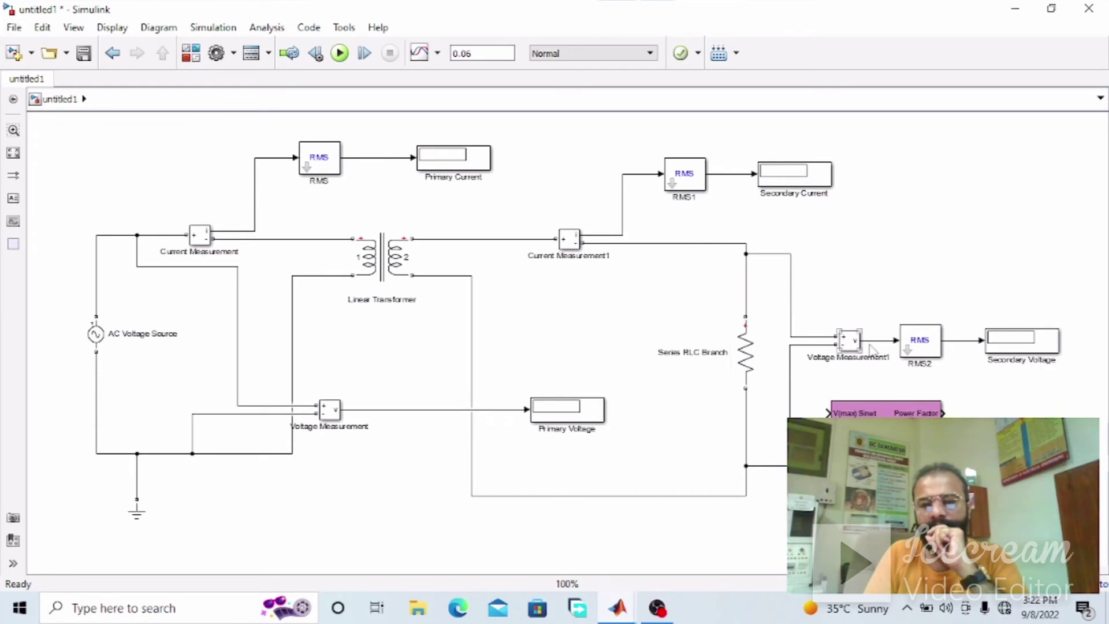
pyautogui.click(880, 430)
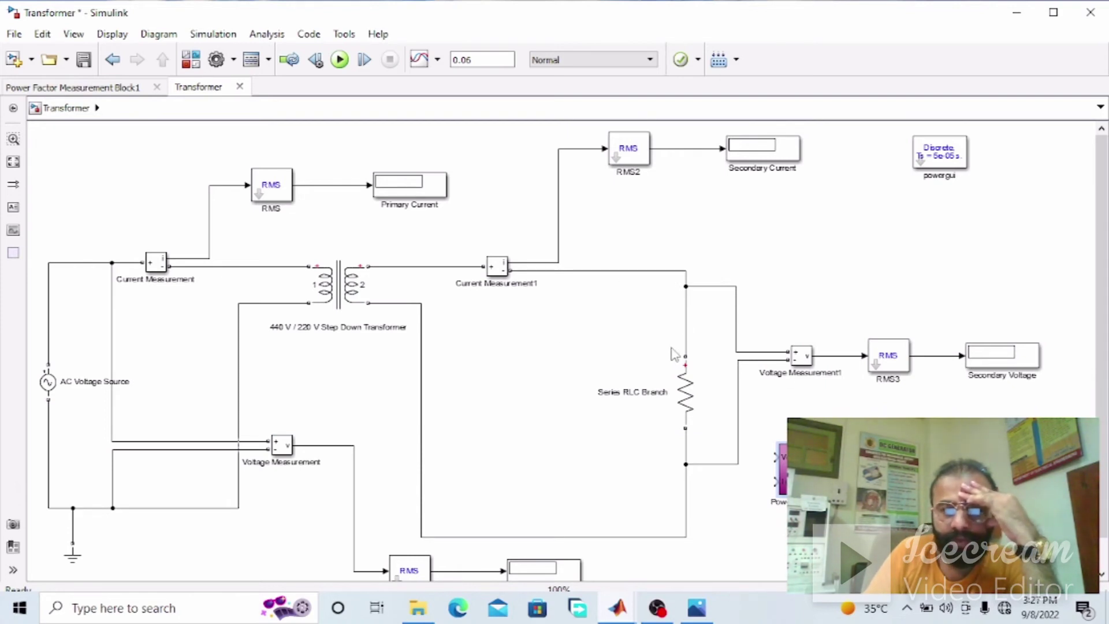
pyautogui.click(682, 395)
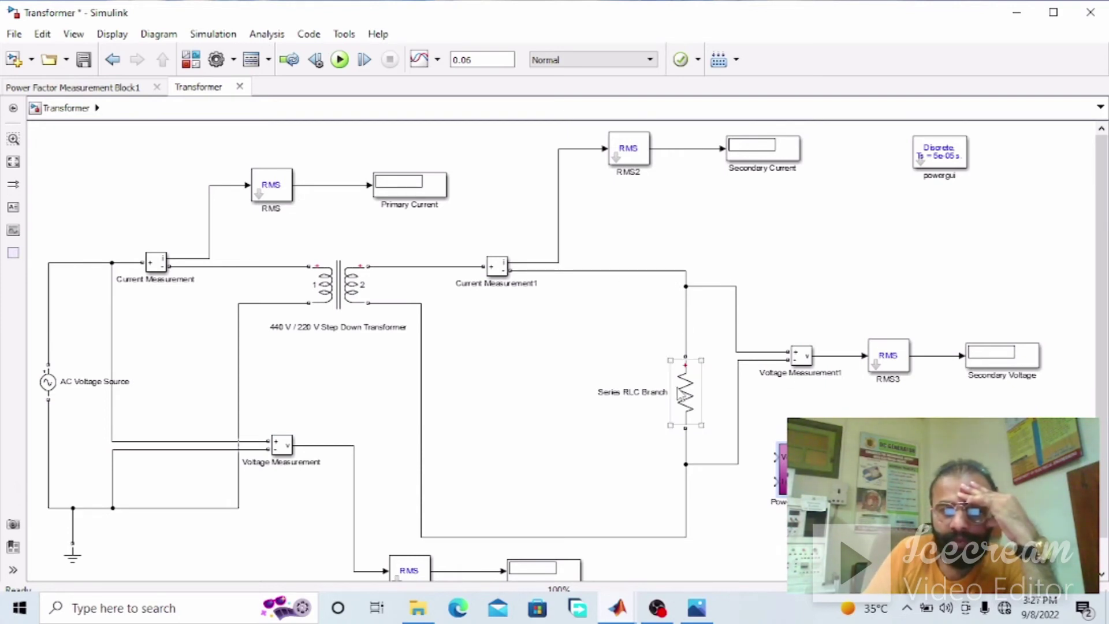
pyautogui.click(478, 371)
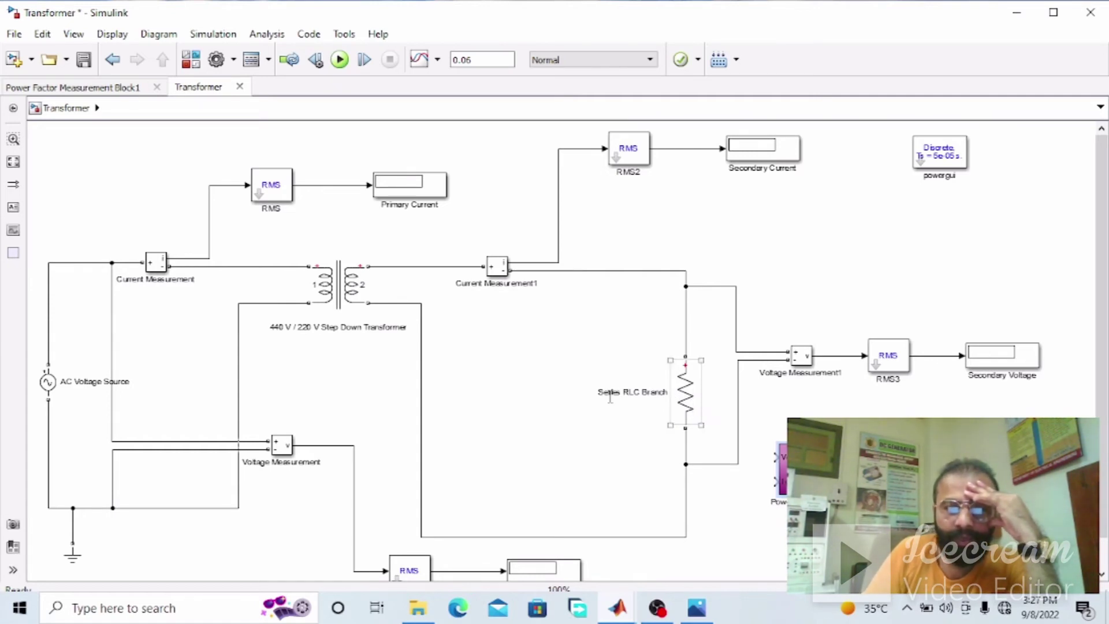
pyautogui.click(361, 309)
pyautogui.click(377, 323)
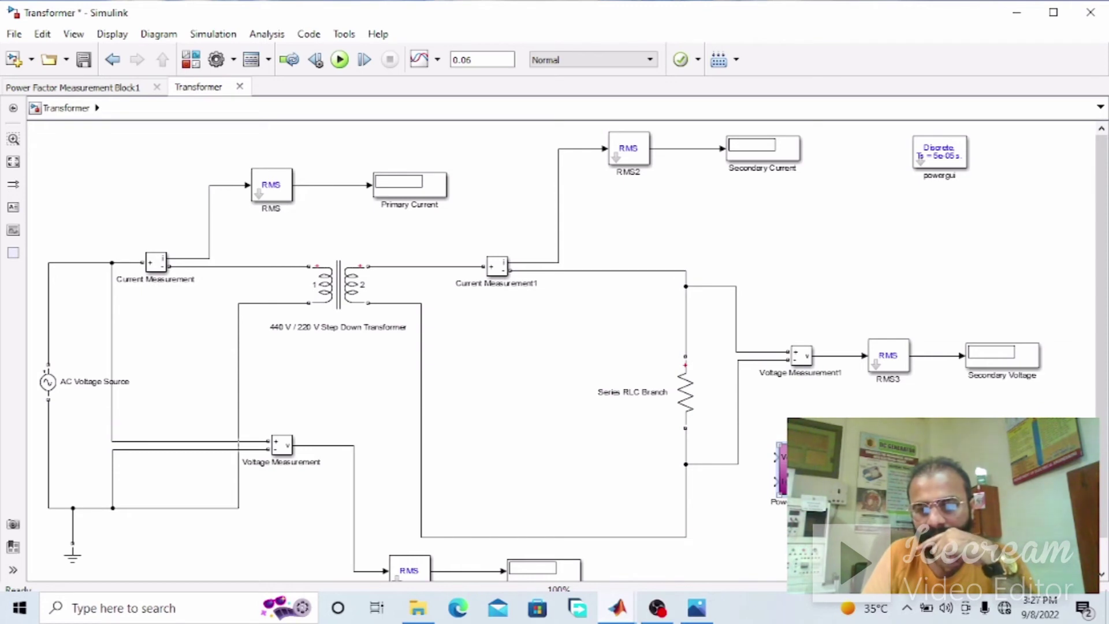
# Connect the Voltage Measurement1 output to the power factor block's V(max)sinwt input and the Current Measurement1 signal to its I (max) sin(wt-x) input
pyautogui.moveTo(774, 458)
pyautogui.mouseDown()
pyautogui.moveTo(750, 451)
pyautogui.moveTo(743, 421)
pyautogui.moveTo(834, 396)
pyautogui.moveTo(771, 389)
pyautogui.moveTo(720, 339)
pyautogui.moveTo(712, 286)
pyautogui.moveTo(800, 354)
pyautogui.moveTo(841, 357)
pyautogui.mouseUp()
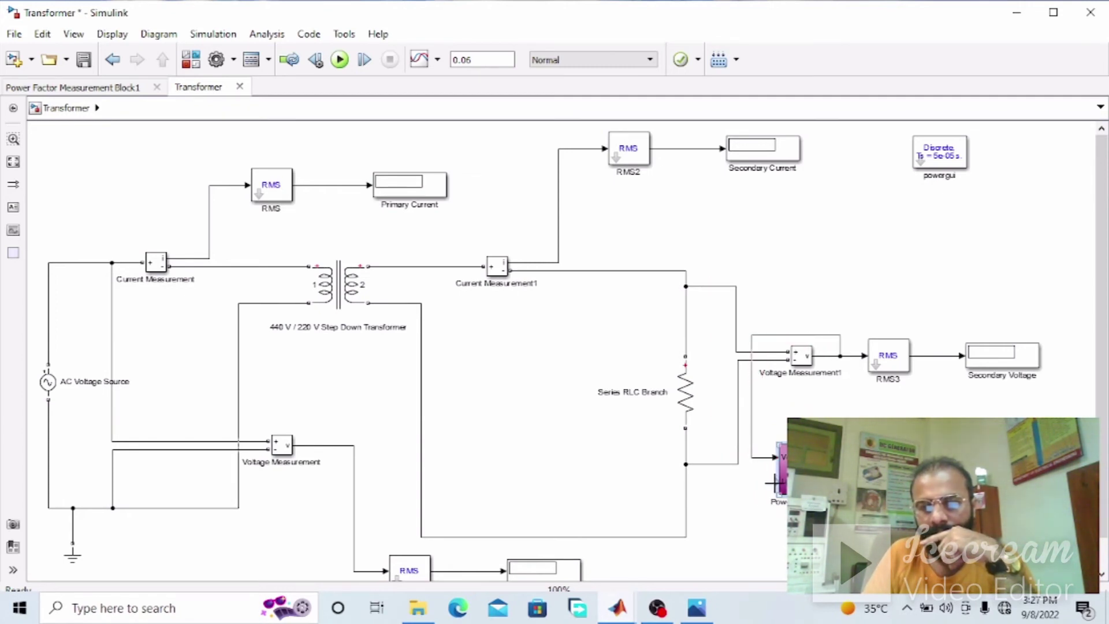
pyautogui.moveTo(774, 482); pyautogui.dragTo(577, 148)
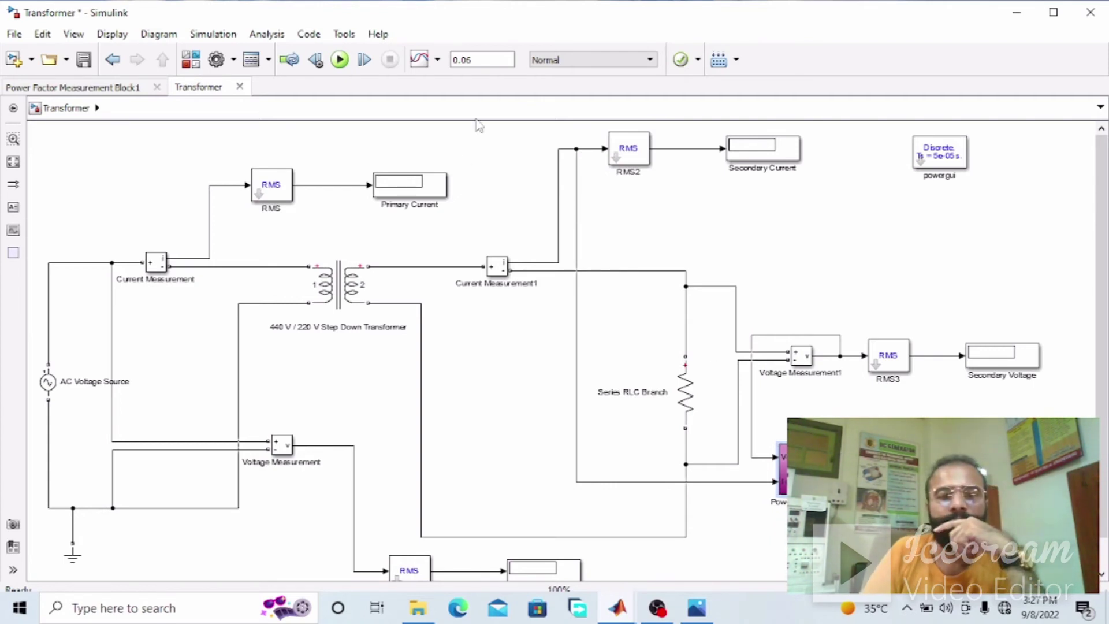
# Run the Transformer model with a stop time of 0.06 and inspect the power factor block and its displays
pyautogui.click(504, 58)
pyautogui.write('0.')
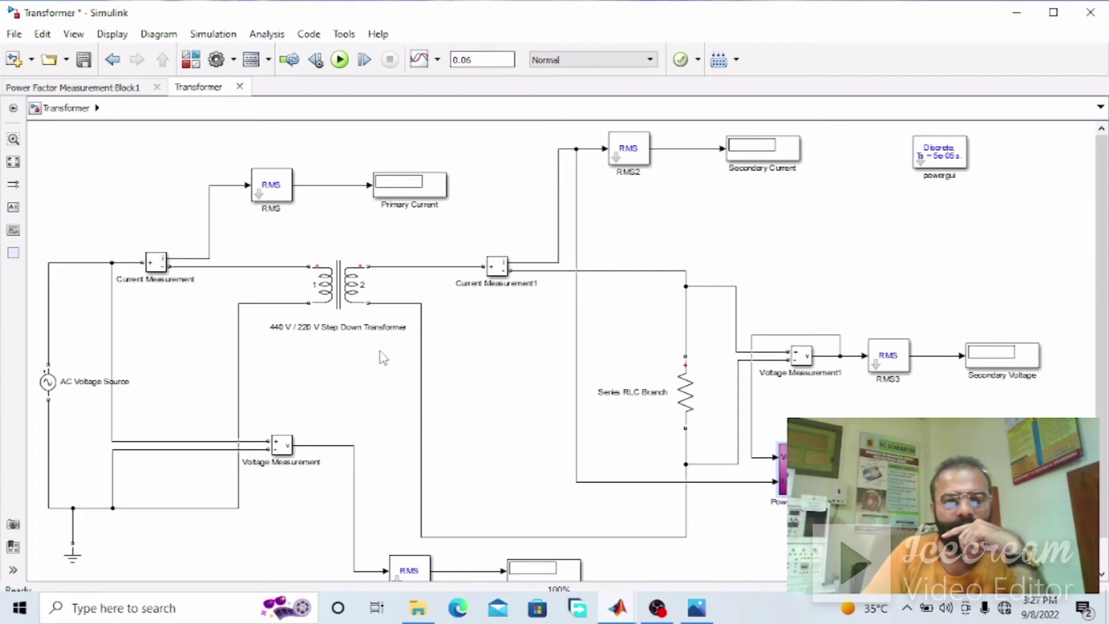
pyautogui.doubleClick(685, 393)
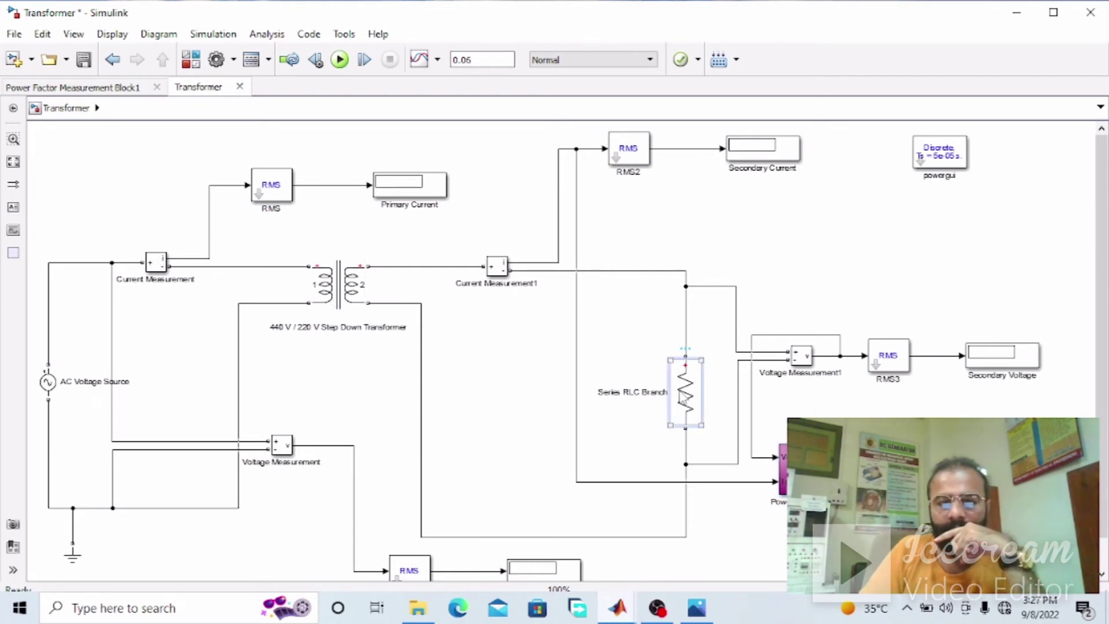
pyautogui.click(825, 499)
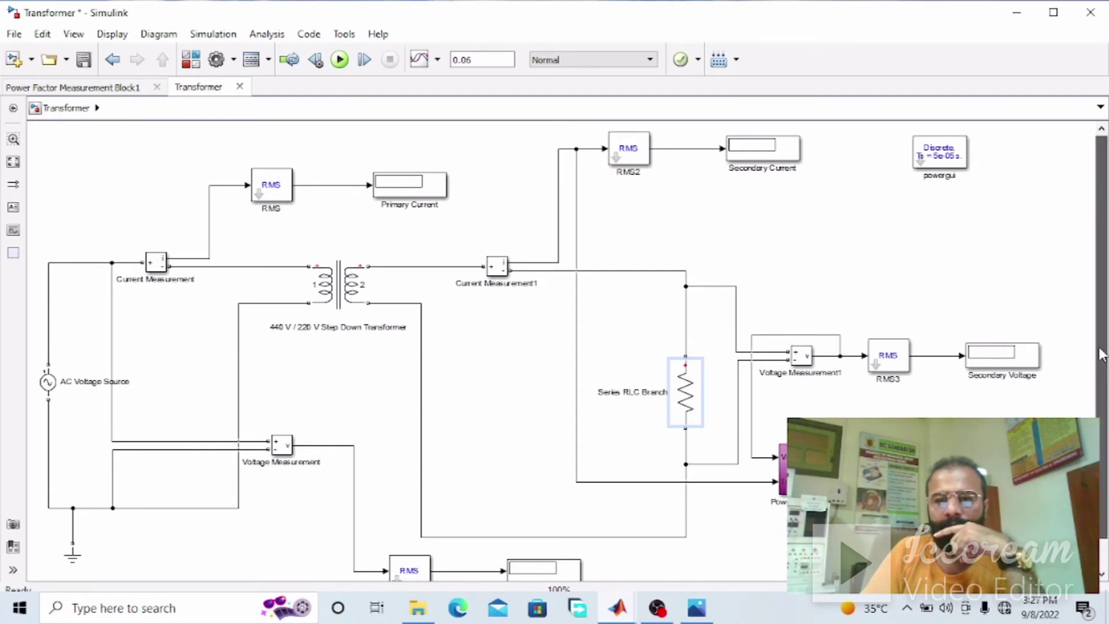
pyautogui.scroll(-1, 1100, 361)
pyautogui.scroll(-1, 1100, 361)
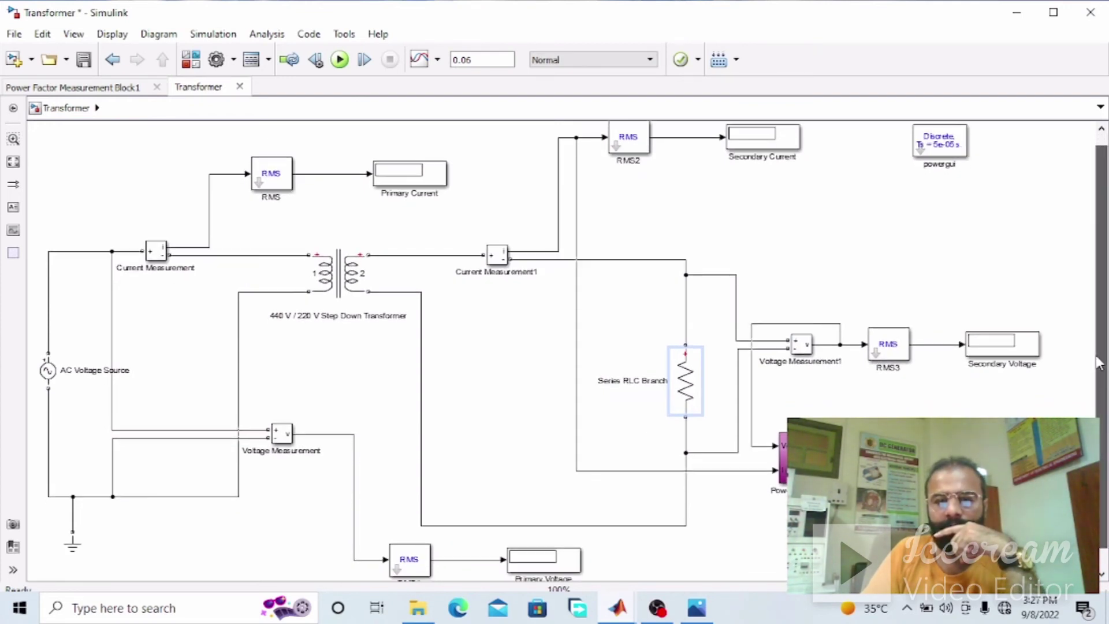
pyautogui.click(339, 59)
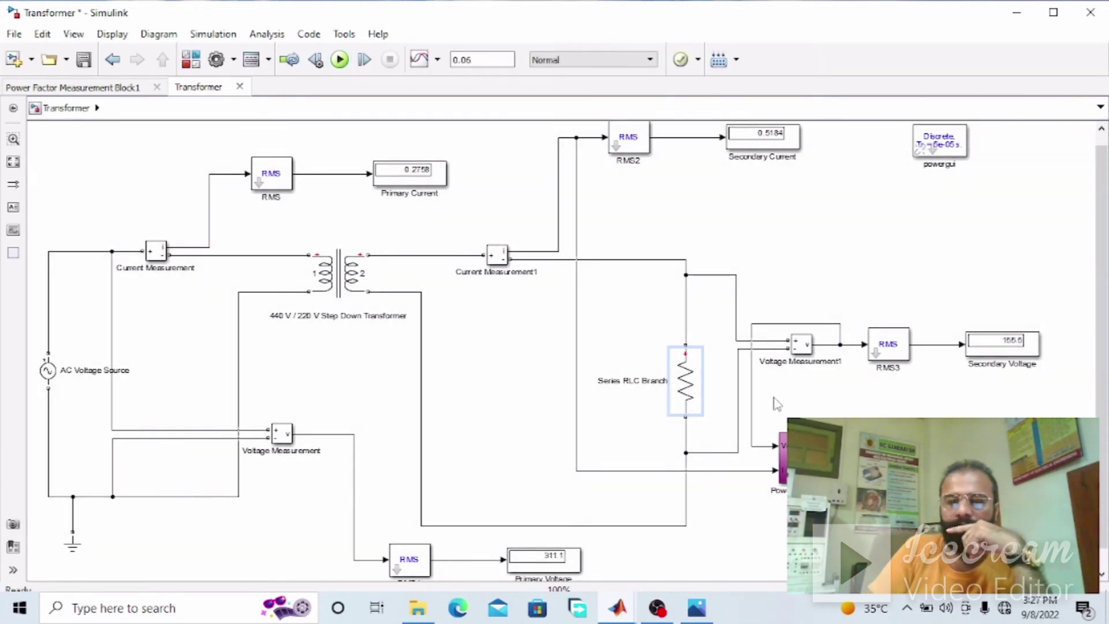
pyautogui.scroll(2, 1016, 450)
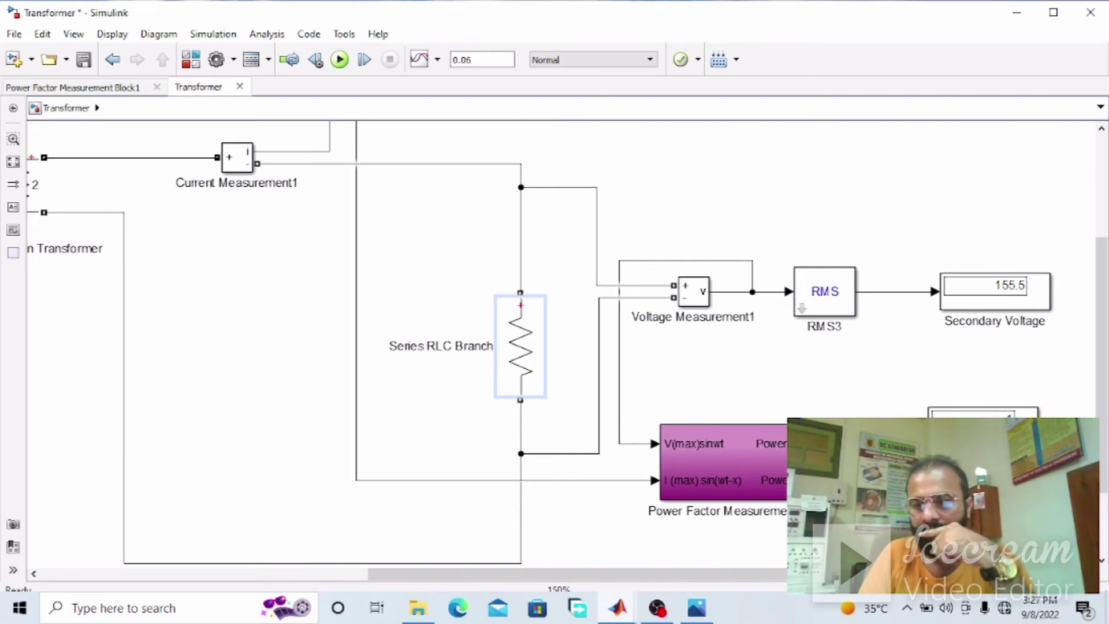
pyautogui.scroll(-3, 1026, 489)
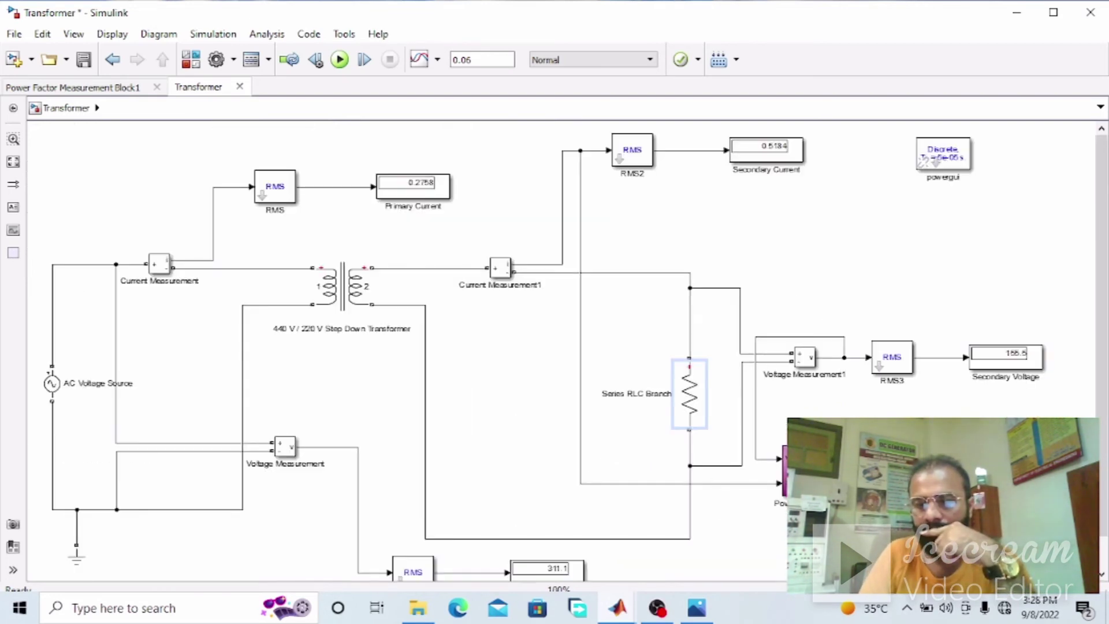
# Review the contents of the Power Factor Measurement Block1 subsystem, including Active & Reactive Power, and return to the Transformer model
pyautogui.doubleClick(782, 473)
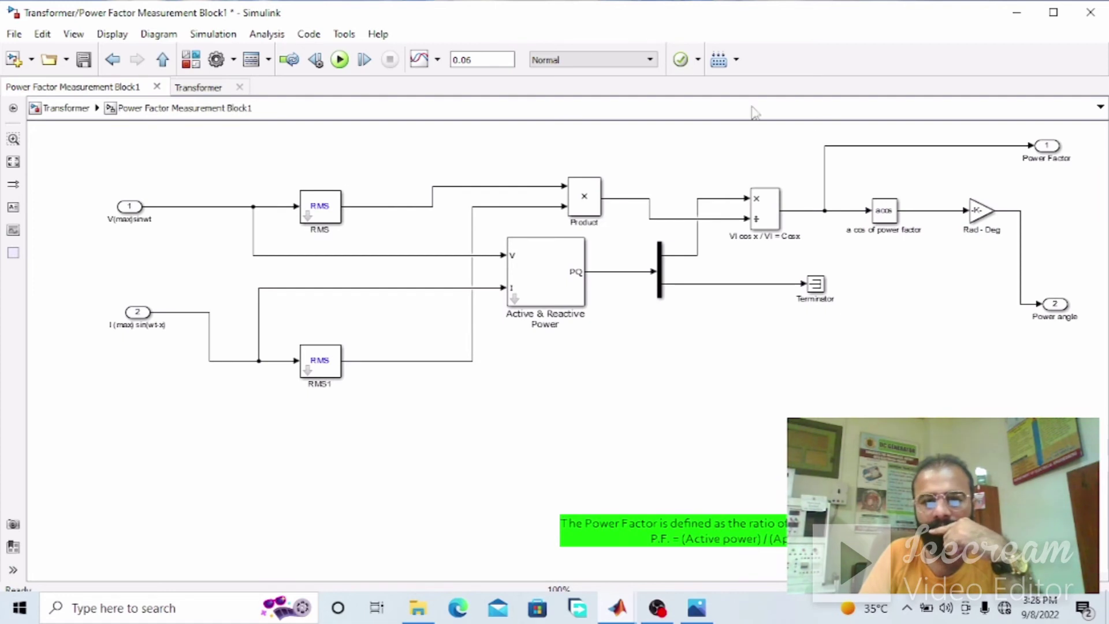
pyautogui.click(541, 266)
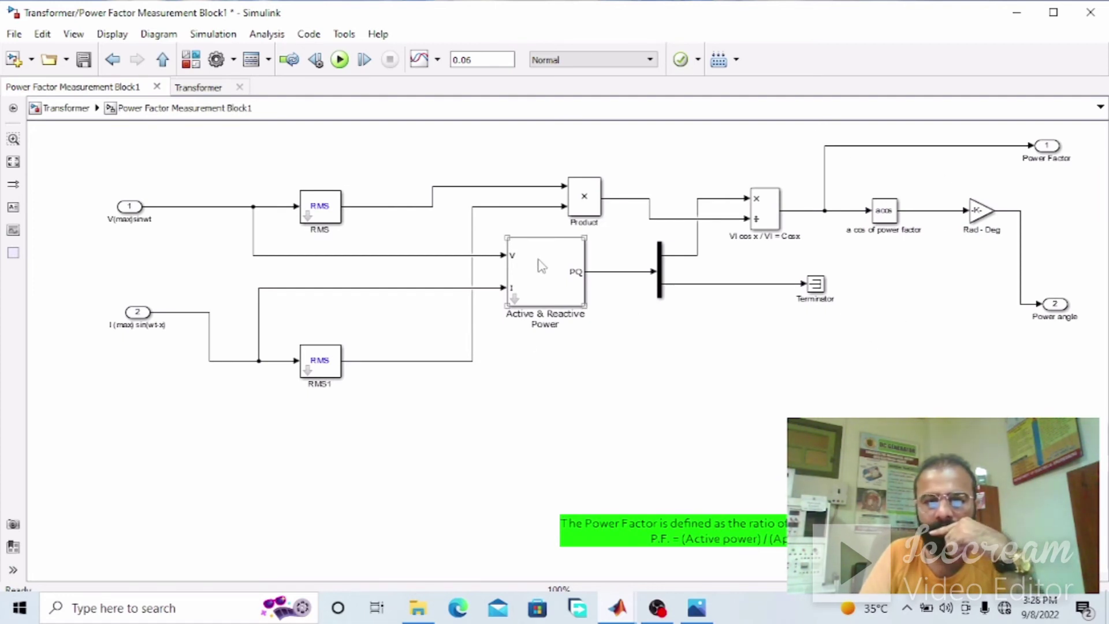
pyautogui.click(193, 164)
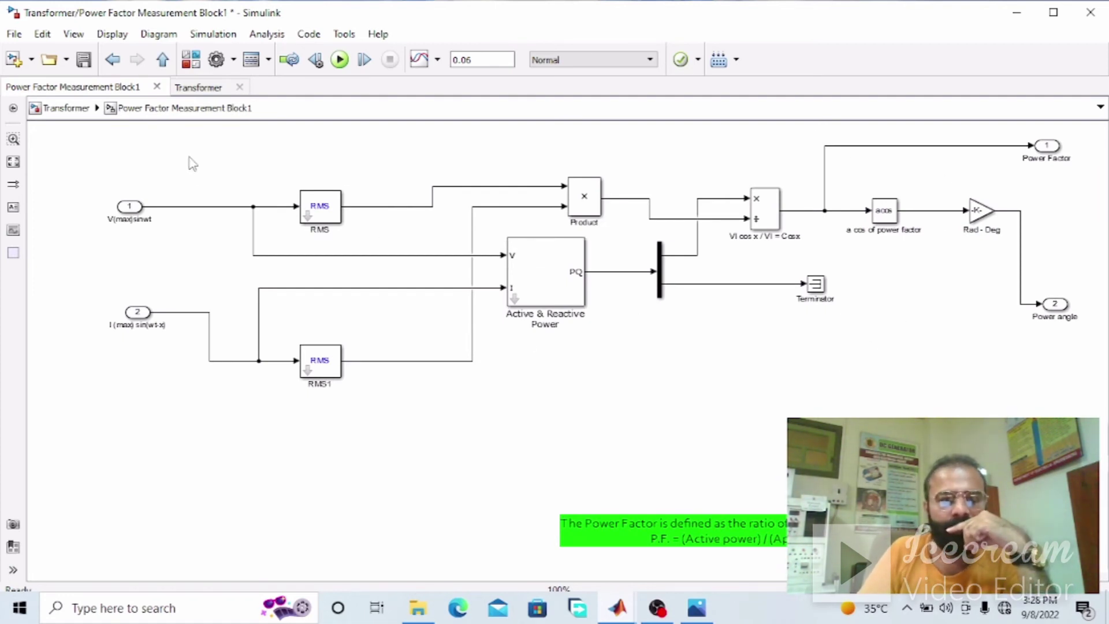
pyautogui.click(162, 64)
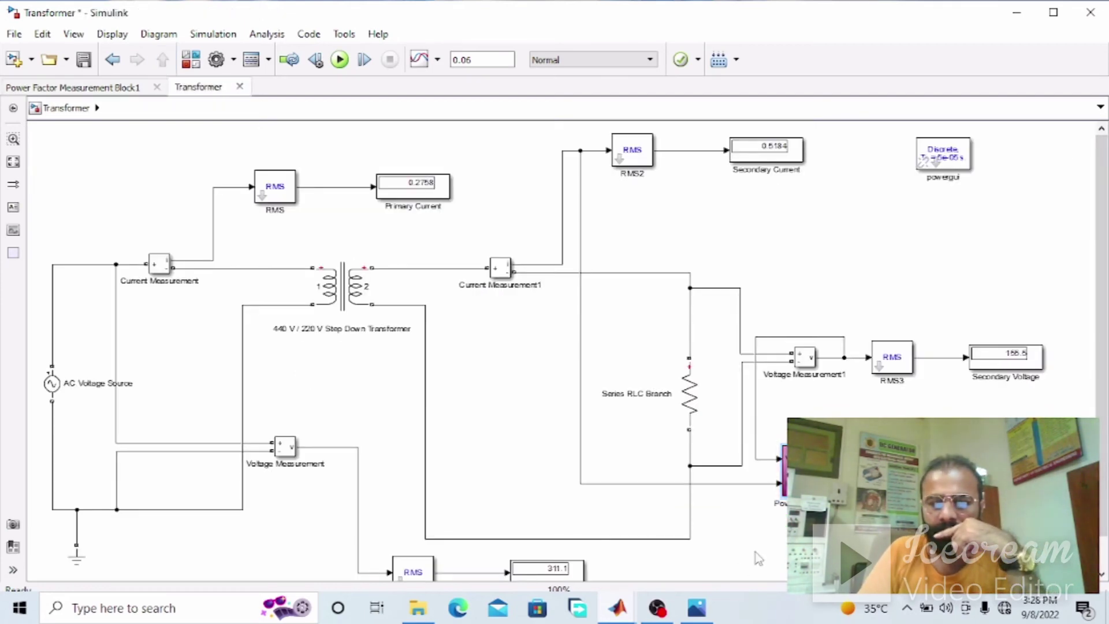
# Switch to the image viewer to read the handwritten power factor notes for a resistive load, and return to Simulink
pyautogui.click(696, 608)
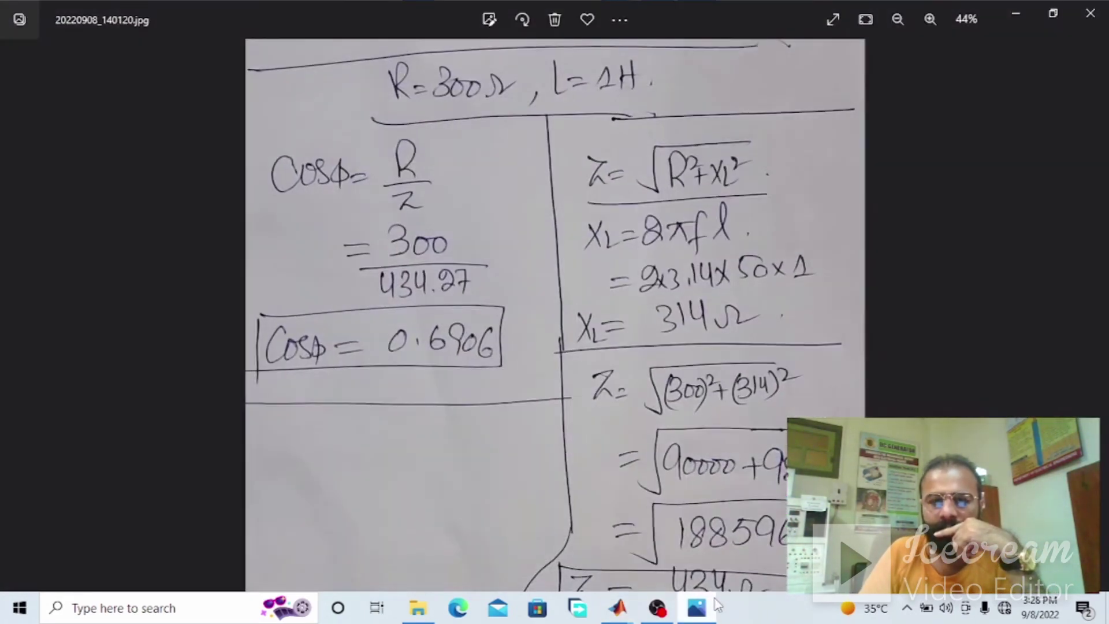
pyautogui.scroll(2, 681, 384)
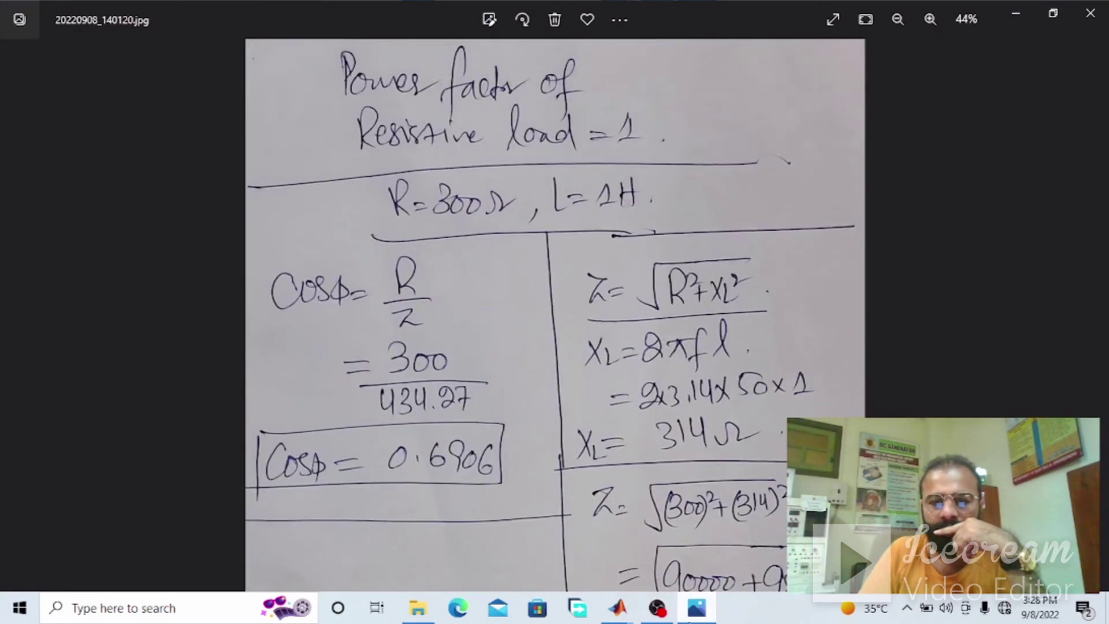
pyautogui.hotkey('alt', 'Tab')
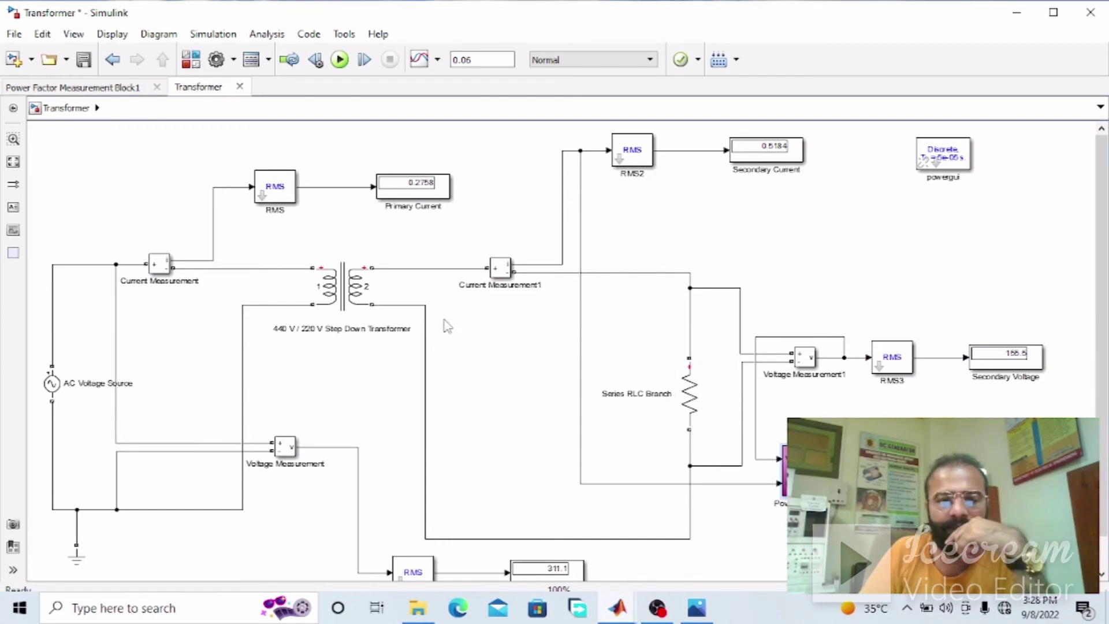
pyautogui.click(687, 401)
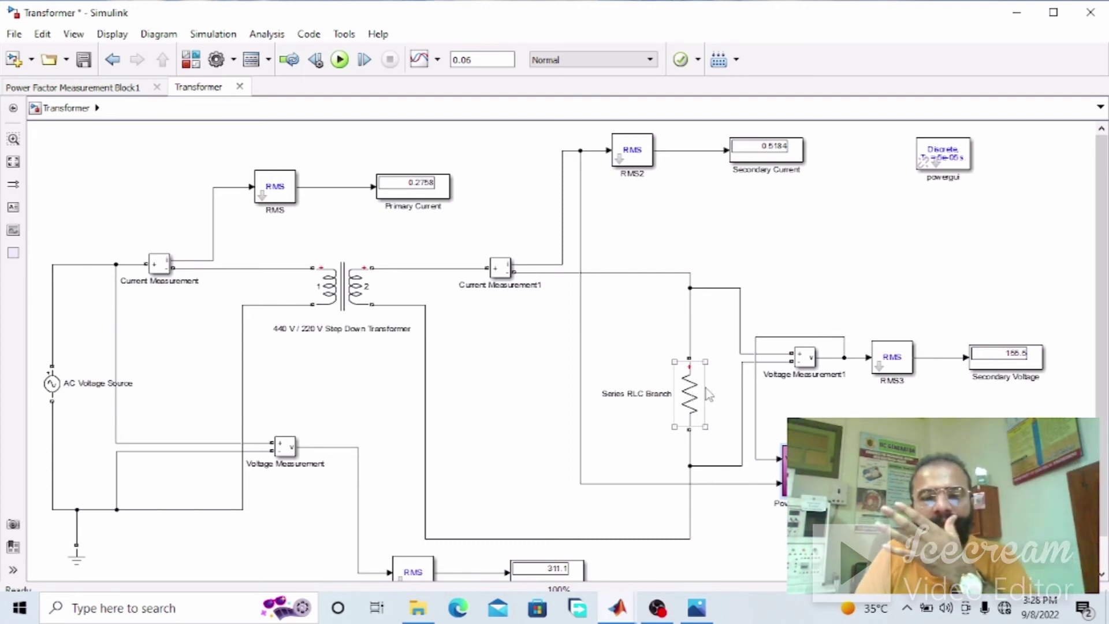
pyautogui.click(521, 320)
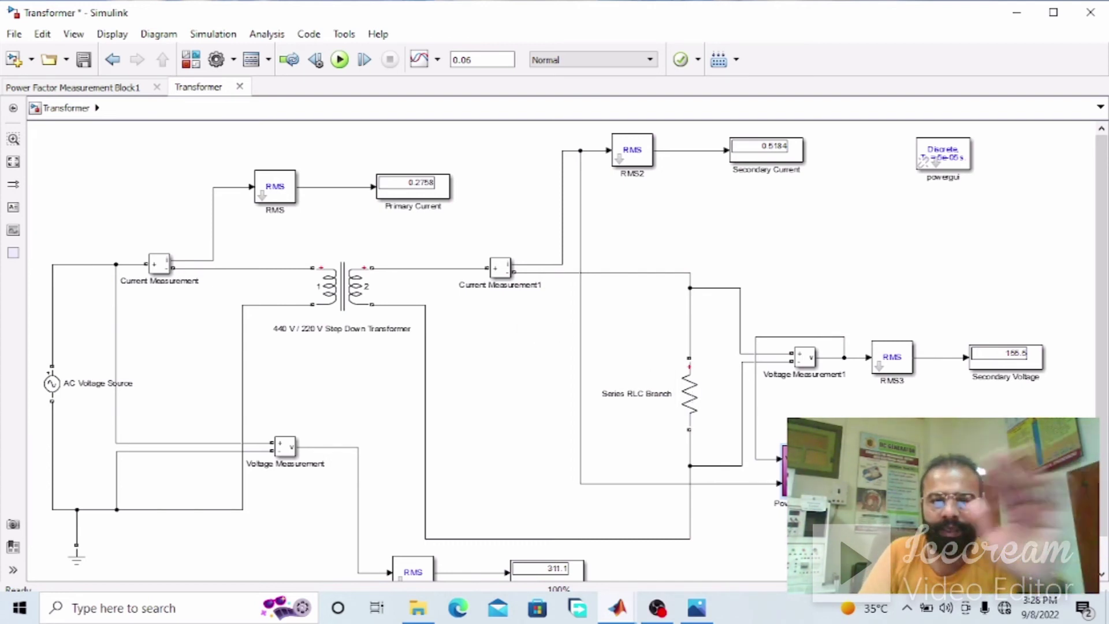
pyautogui.click(807, 471)
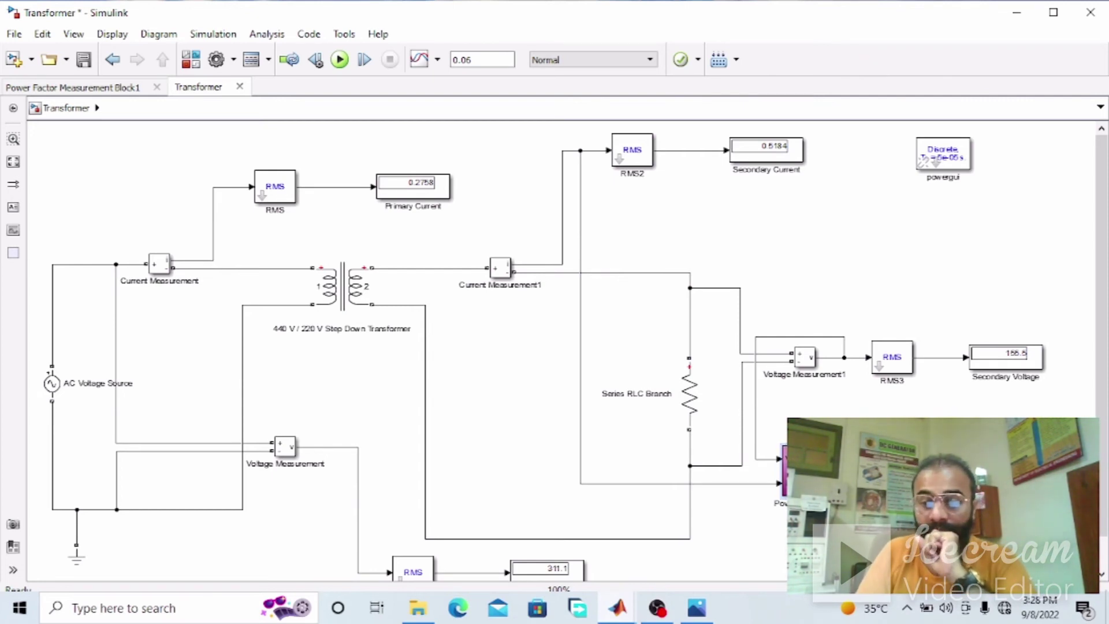
pyautogui.click(690, 383)
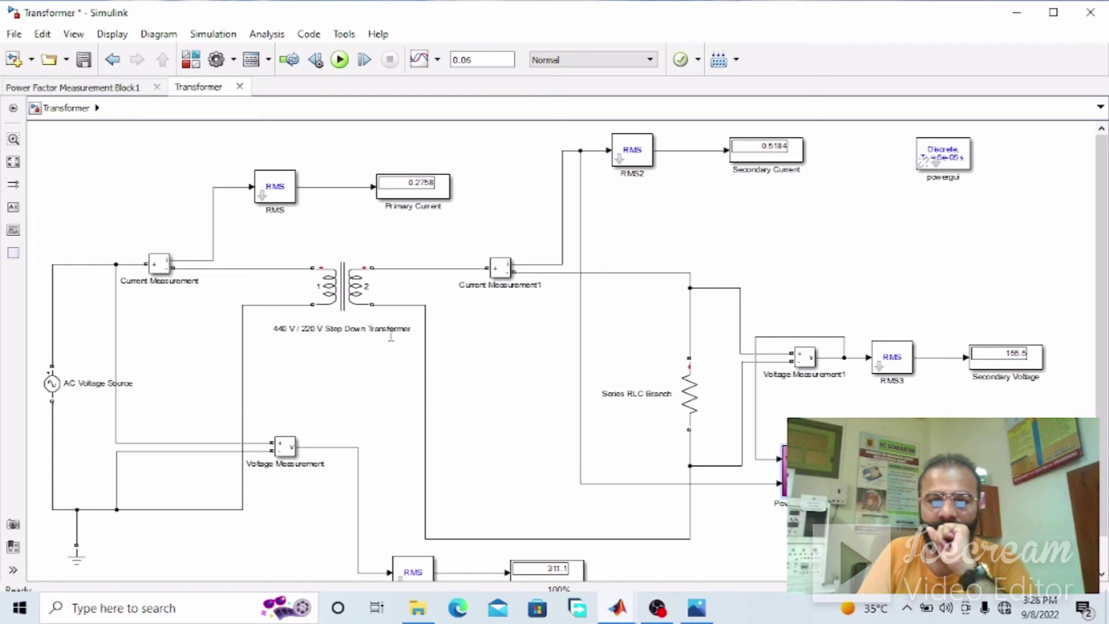
pyautogui.click(276, 190)
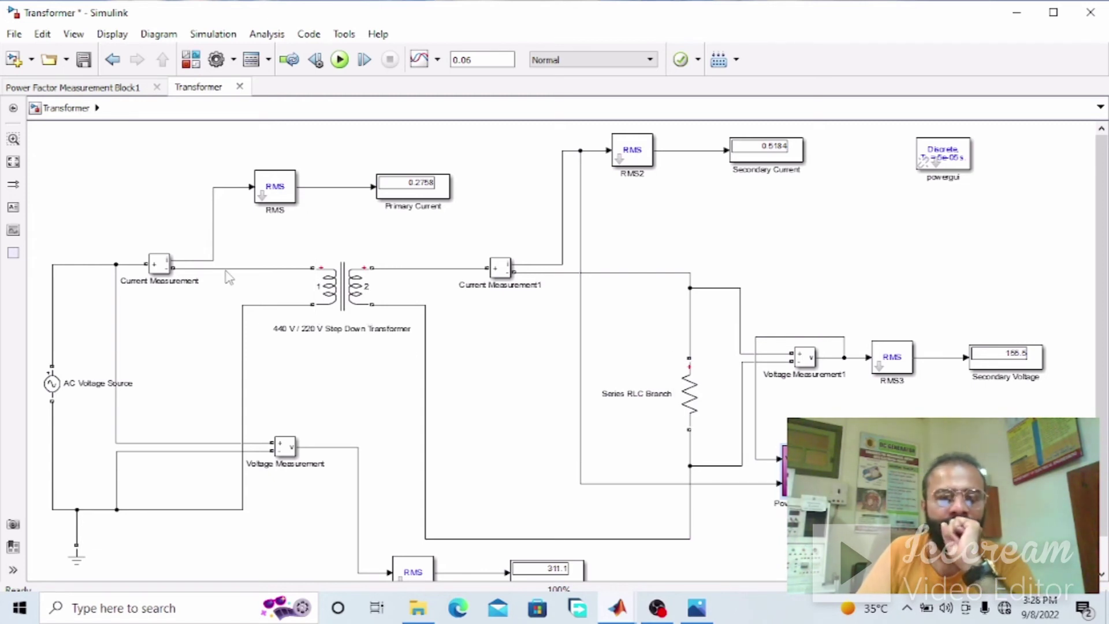
pyautogui.click(402, 204)
pyautogui.click(619, 347)
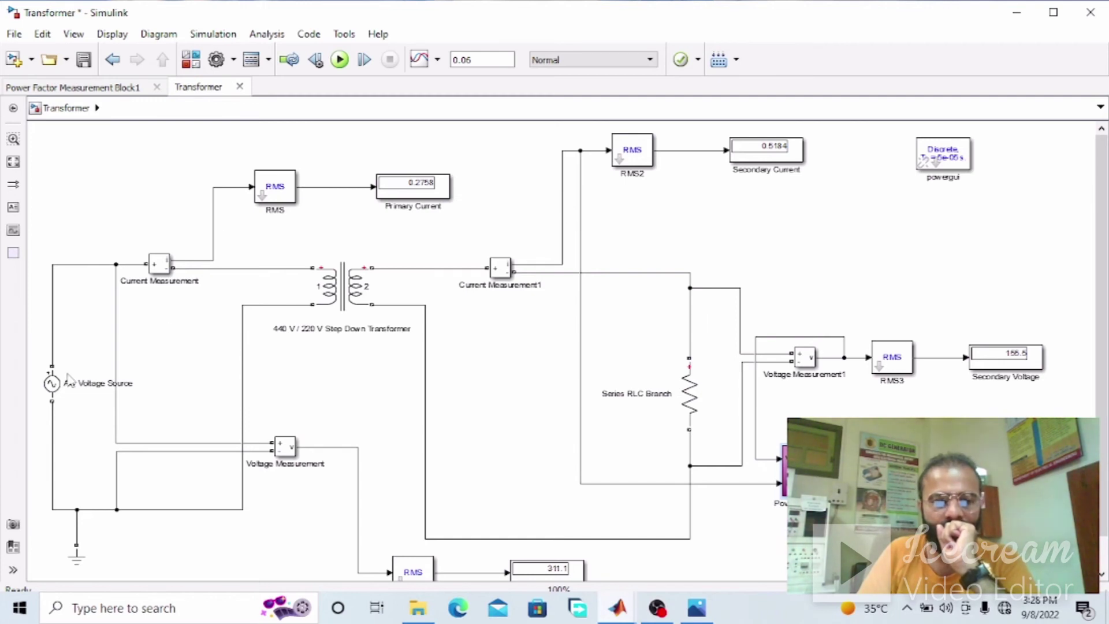
# Check the parameters of the AC Voltage Source and the 440 V / 220 V Step Down Transformer
pyautogui.doubleClick(52, 383)
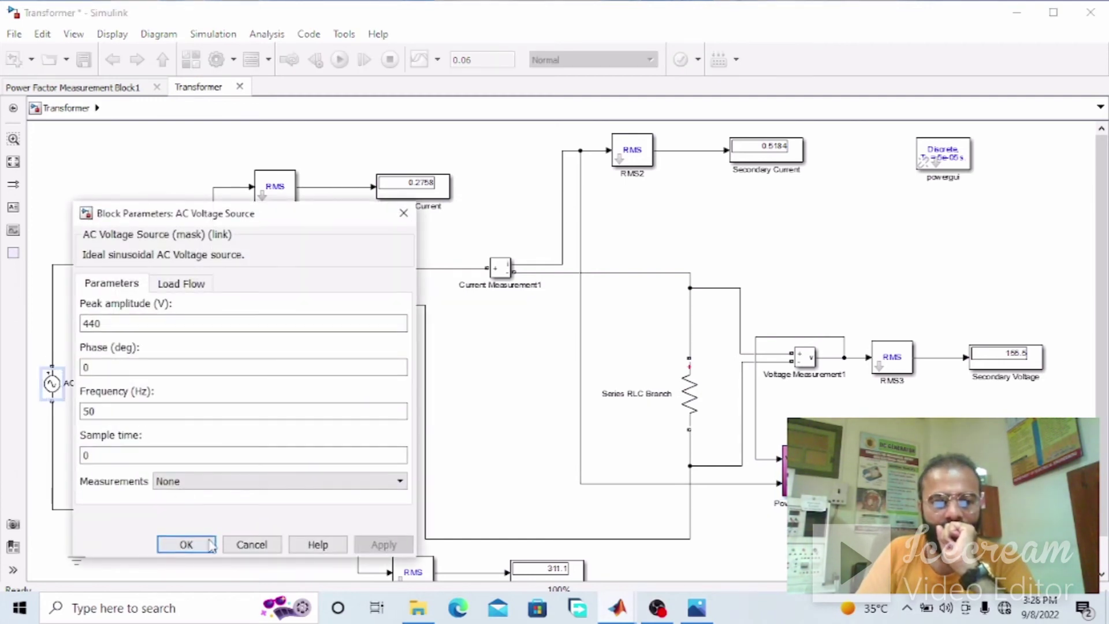
pyautogui.click(186, 544)
pyautogui.click(337, 282)
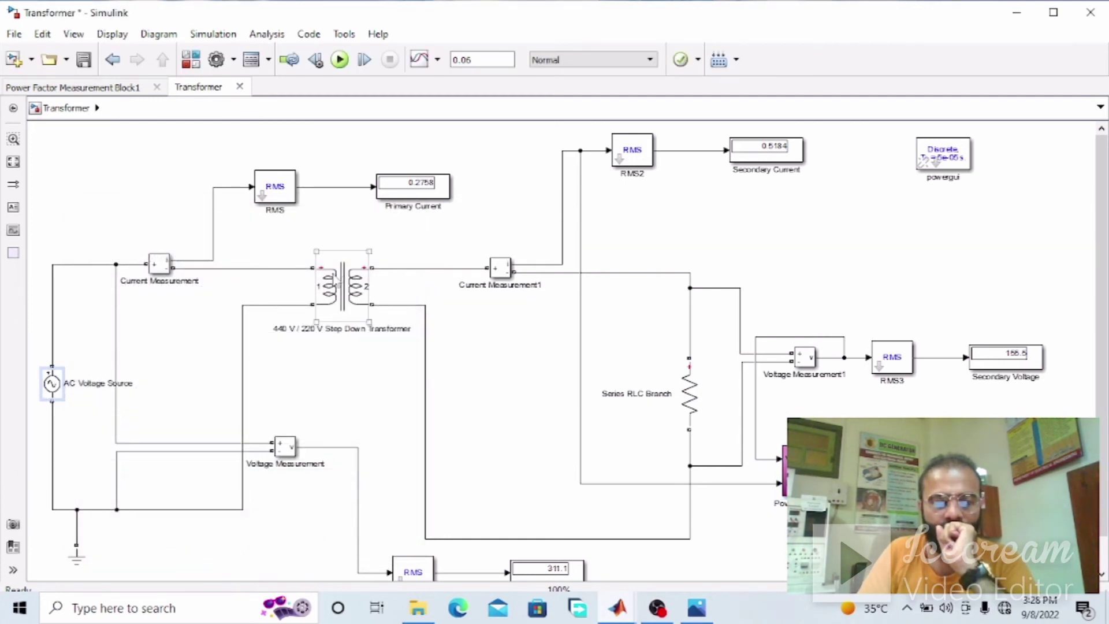
pyautogui.doubleClick(337, 283)
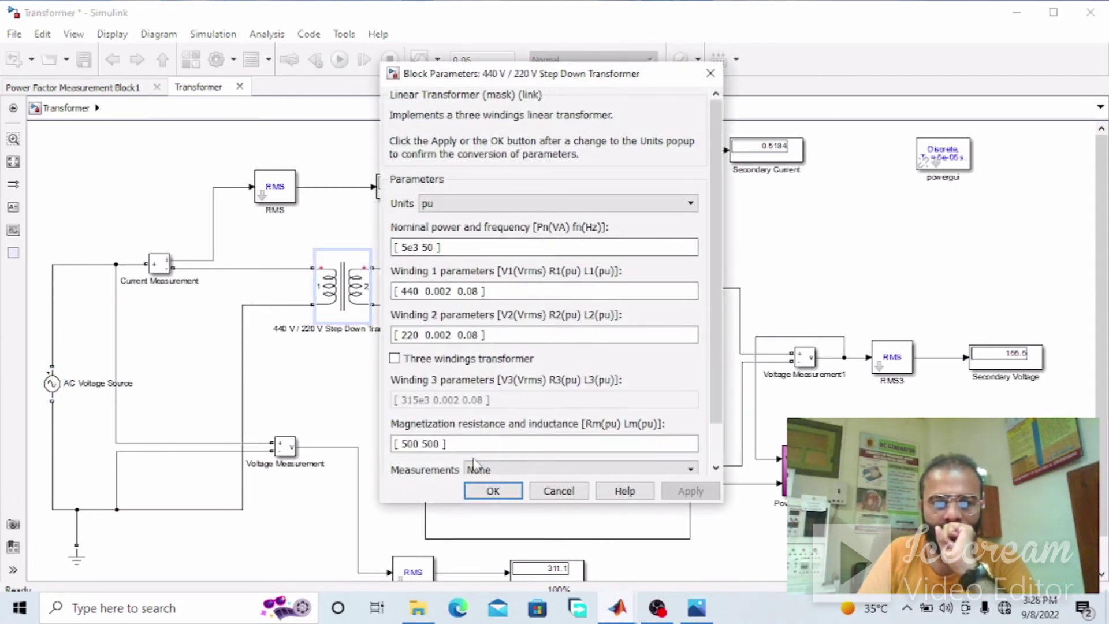
pyautogui.click(491, 490)
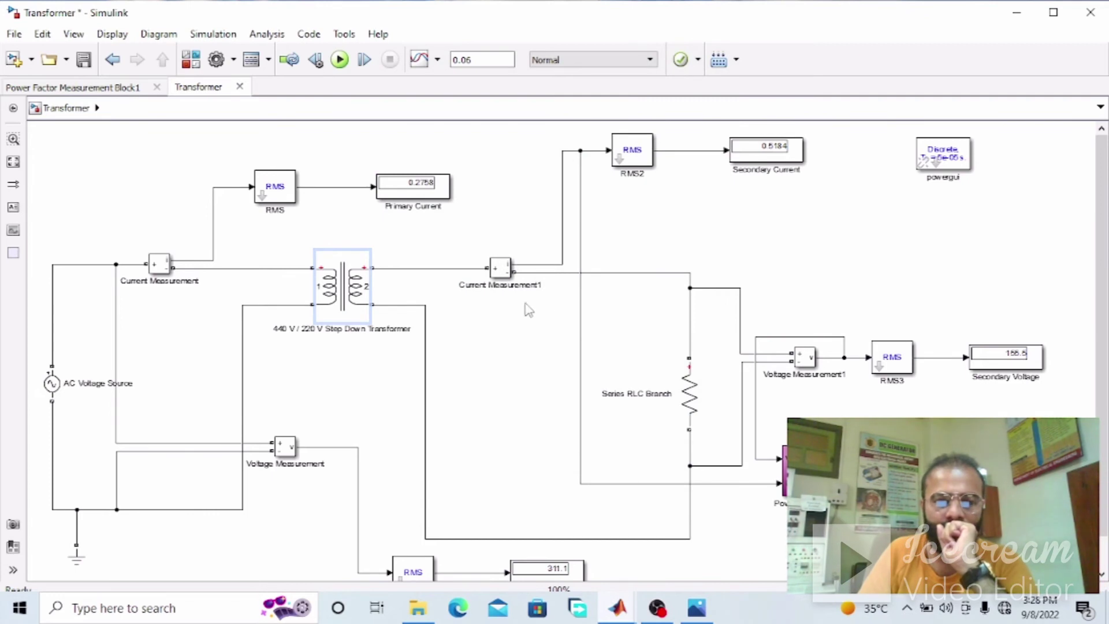
# Compare the Primary Voltage and Secondary Voltage display readings on either side of the step down transformer
pyautogui.scroll(-1, 566, 347)
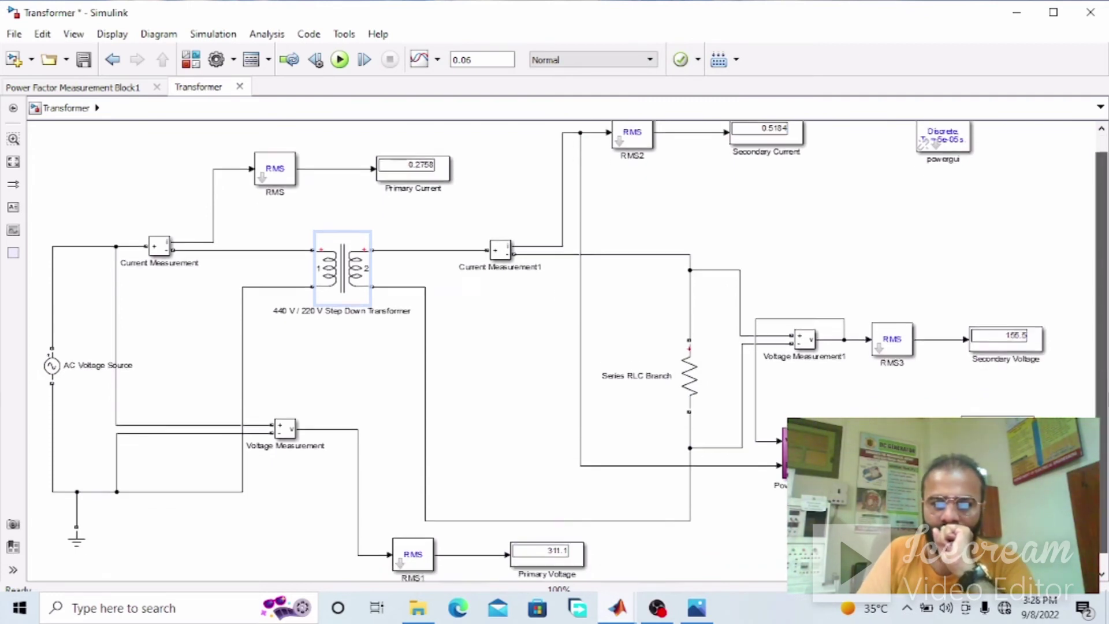
pyautogui.scroll(1, 566, 346)
pyautogui.click(989, 377)
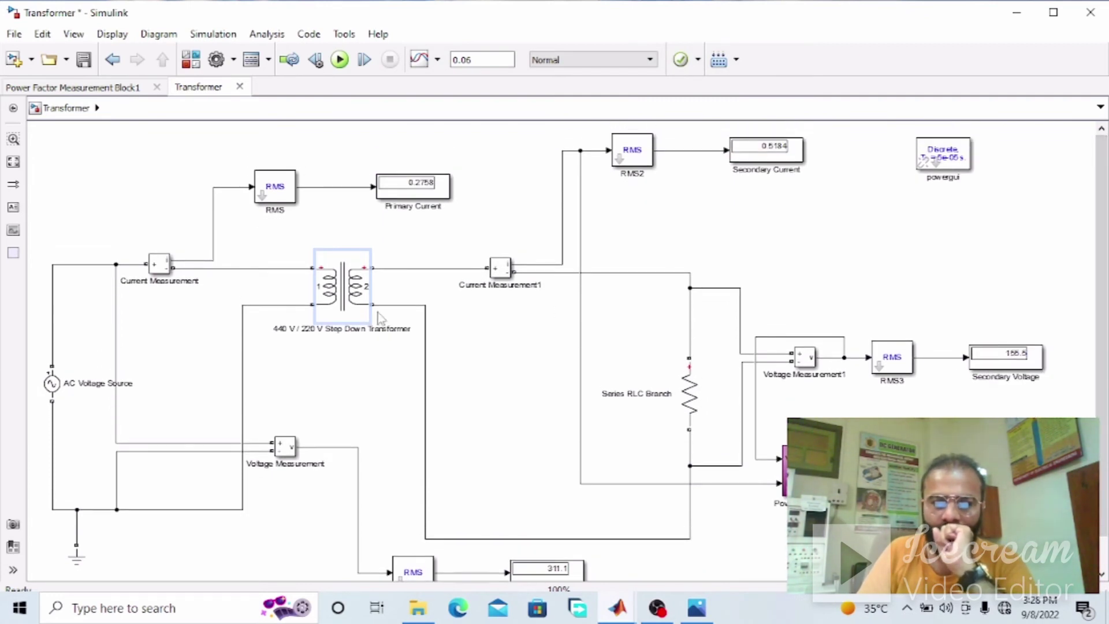
pyautogui.click(351, 371)
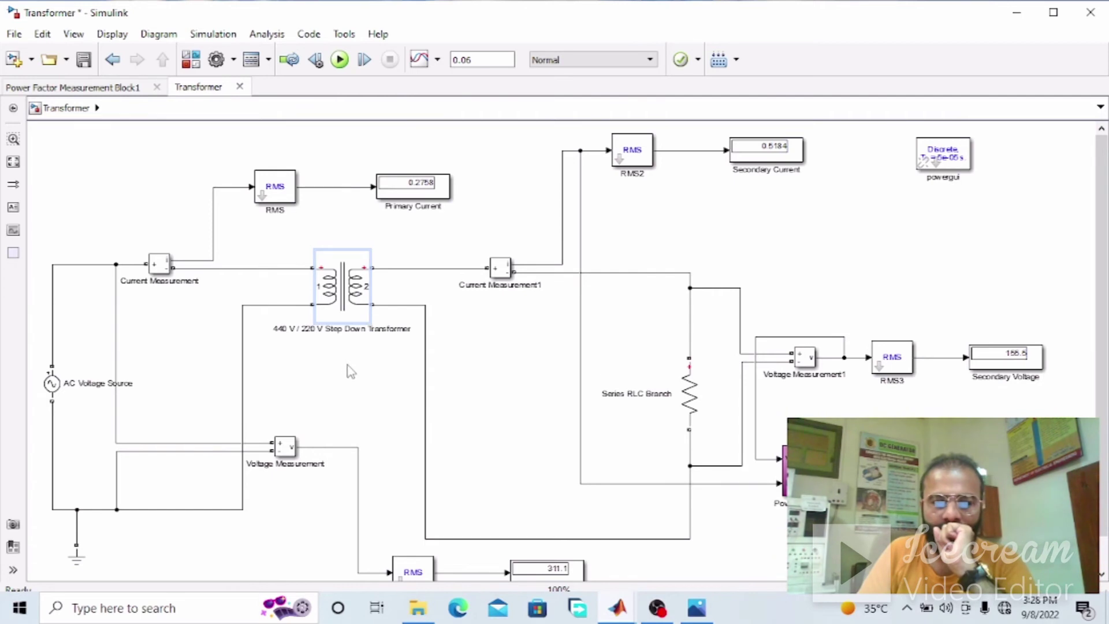
pyautogui.click(568, 563)
pyautogui.click(1012, 375)
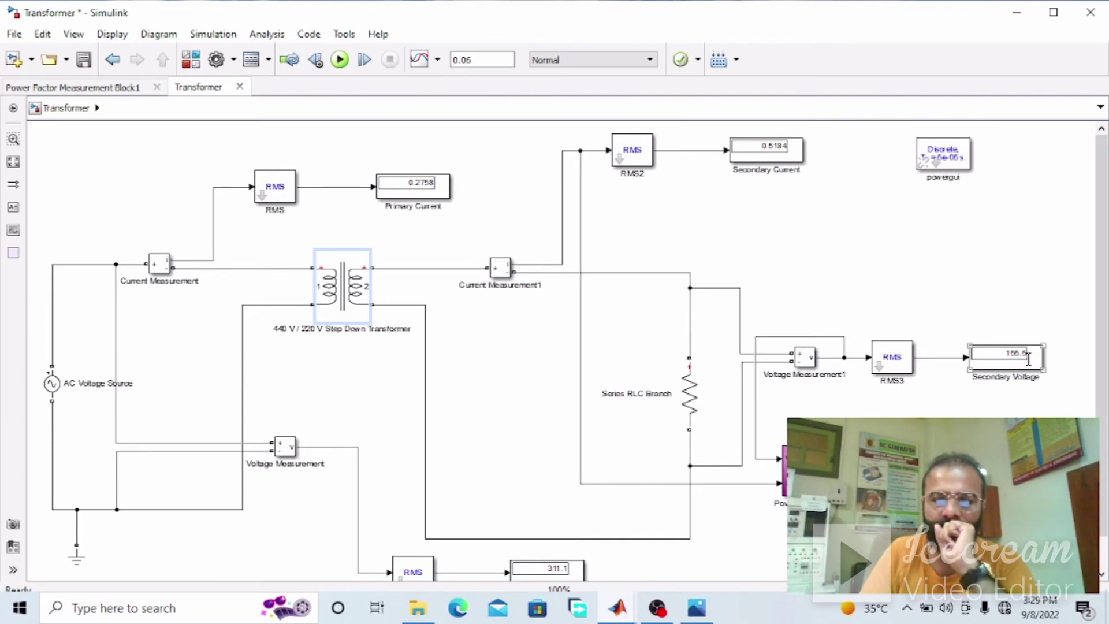
# Check the Secondary Current display reading and look over the power factor measurement block on the secondary side
pyautogui.click(521, 359)
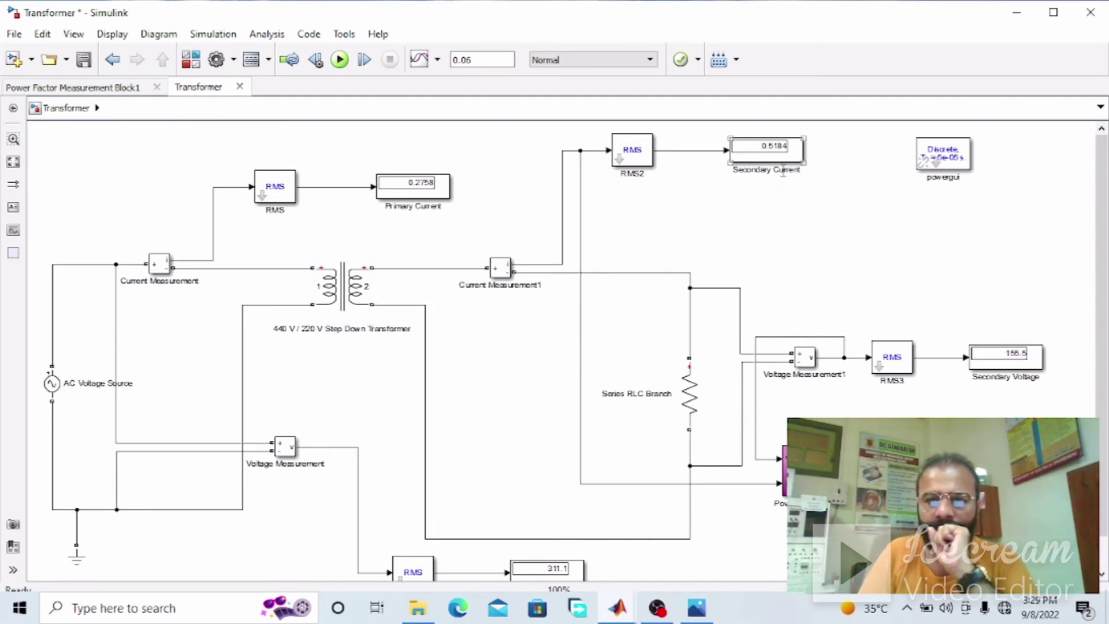
pyautogui.click(730, 150)
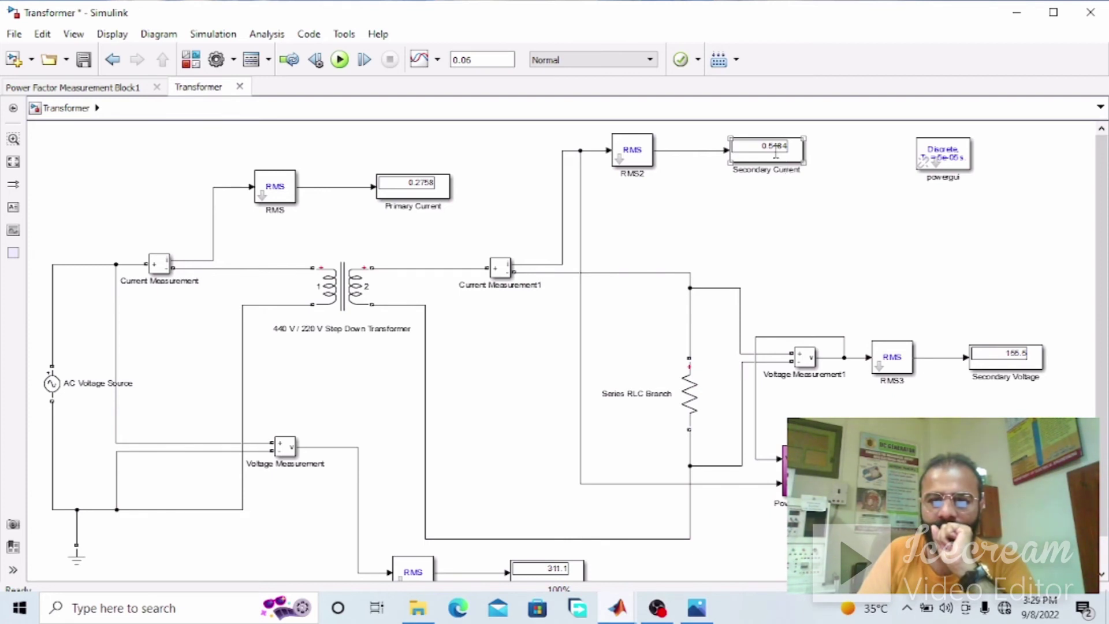
pyautogui.click(813, 295)
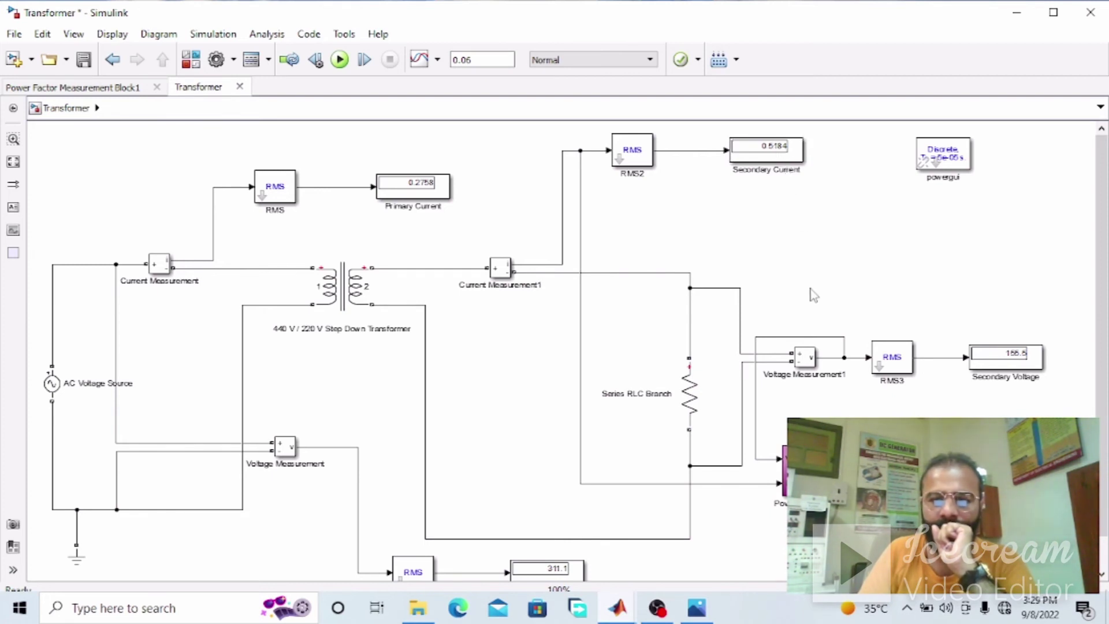
pyautogui.hscroll(3, 1074, 310)
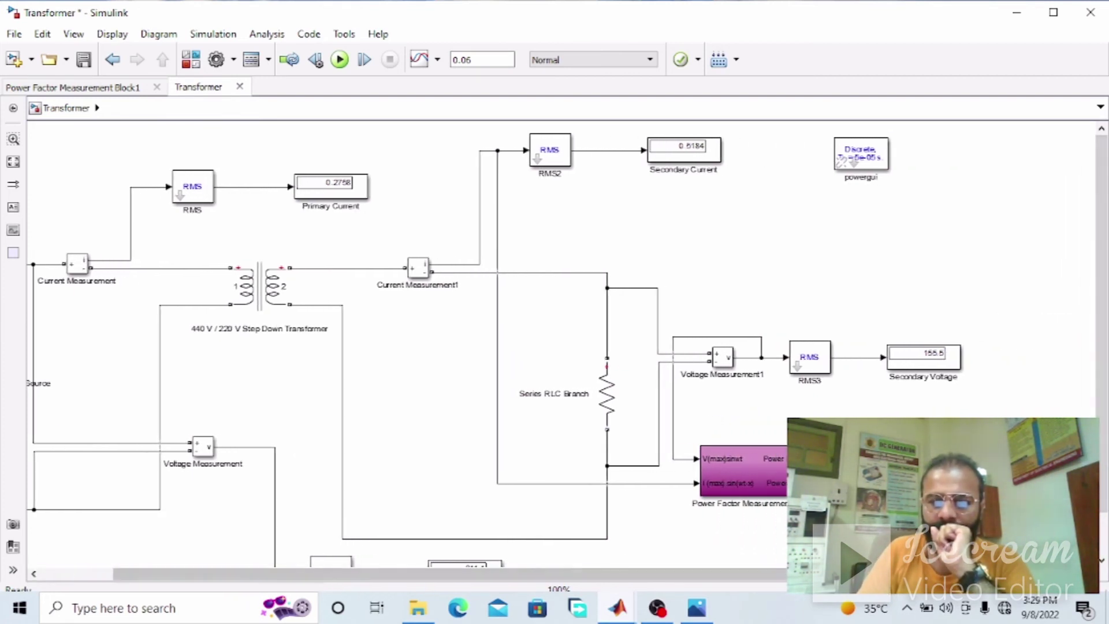
pyautogui.moveTo(776, 574); pyautogui.dragTo(693, 575)
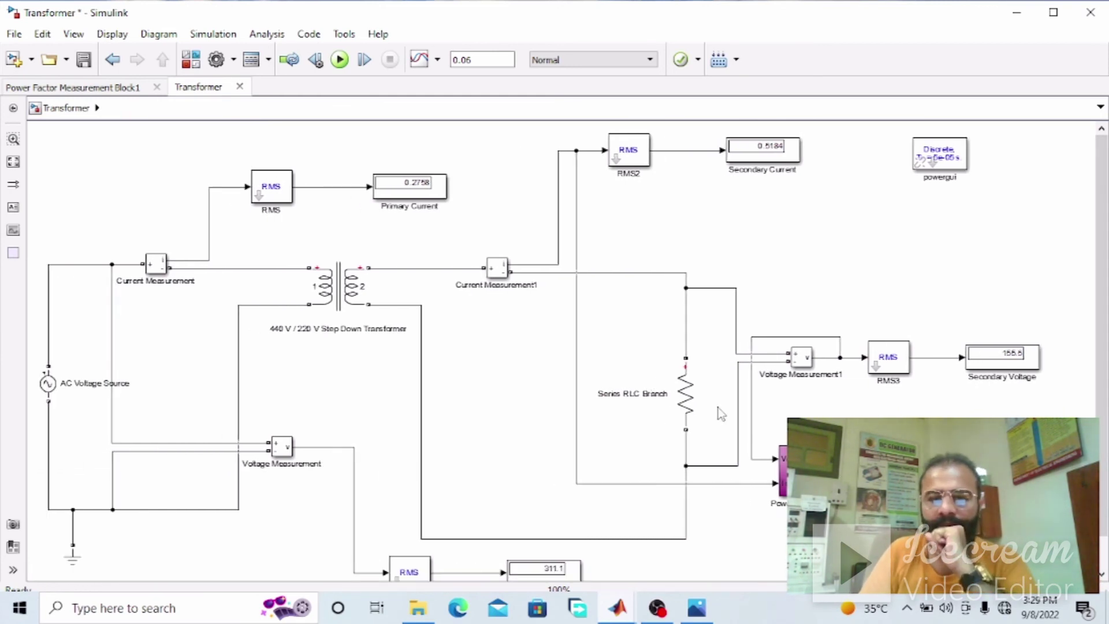
# Examine the resistive Series RLC Branch load and its connection to the step down transformer's secondary winding
pyautogui.click(674, 410)
pyautogui.click(467, 322)
pyautogui.click(690, 417)
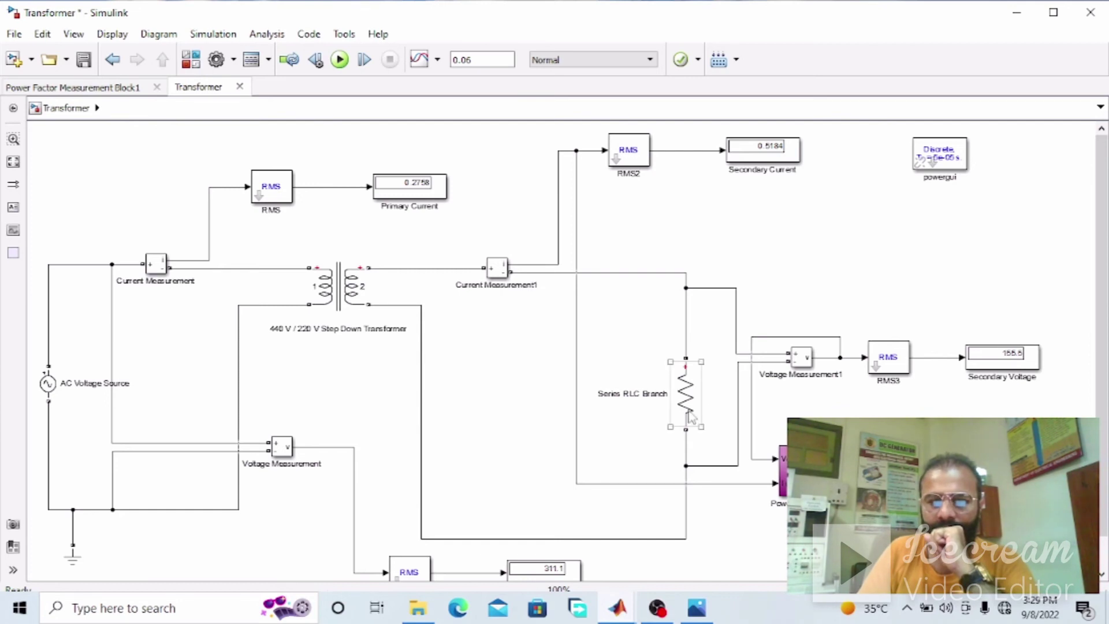
pyautogui.click(365, 300)
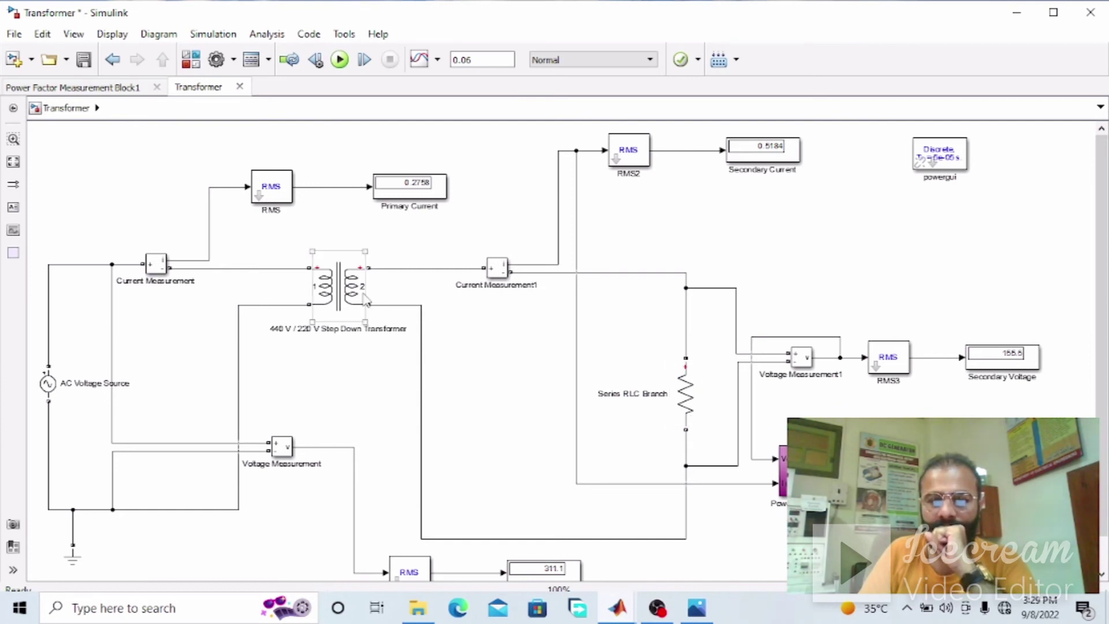
pyautogui.click(548, 372)
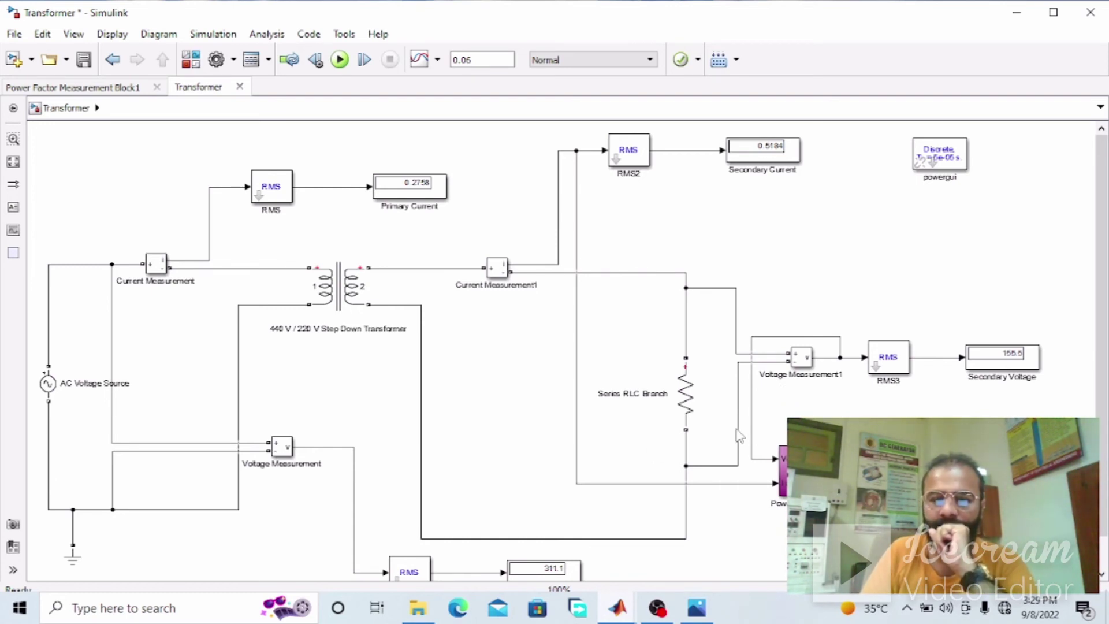
pyautogui.click(698, 403)
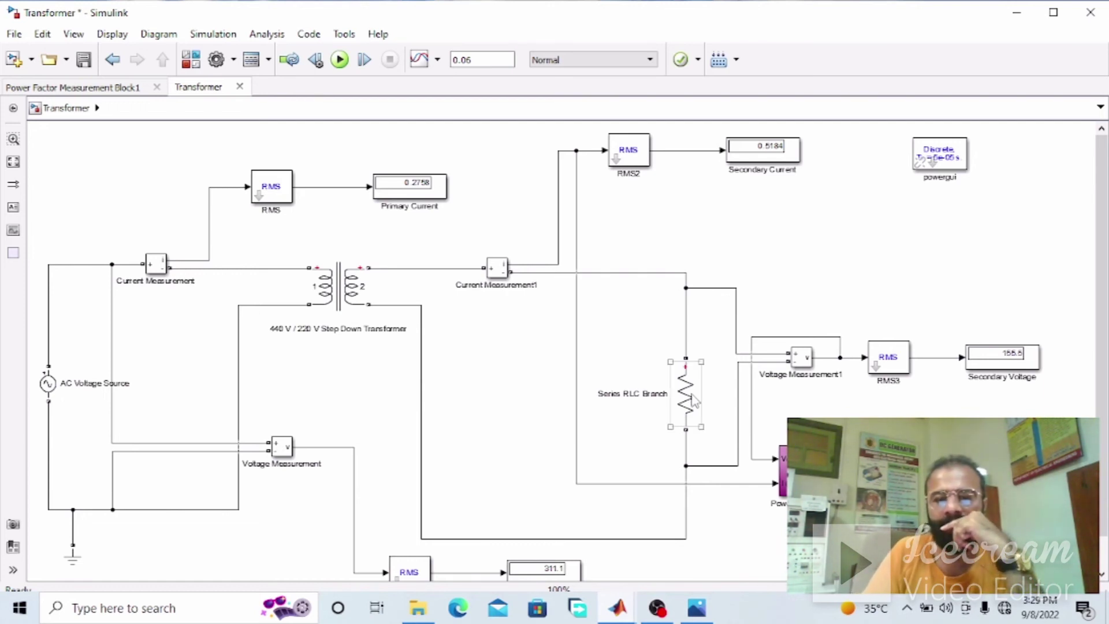
# Switch to the image viewer to read the handwritten R and L values for the inductive load, and return to Simulink
pyautogui.click(696, 608)
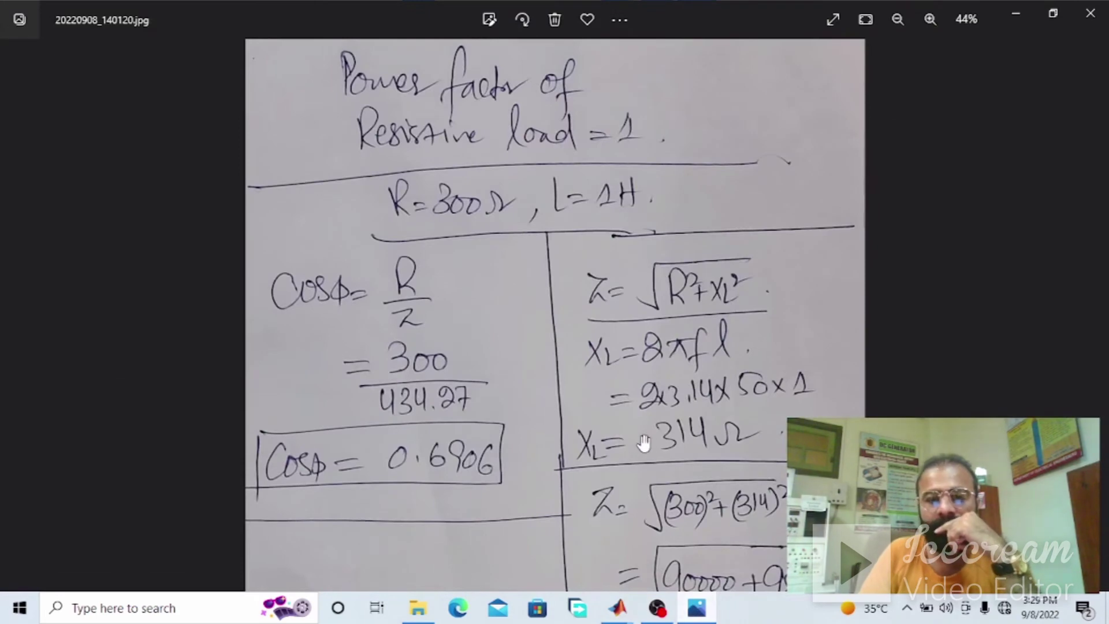
pyautogui.moveTo(643, 443); pyautogui.dragTo(628, 391)
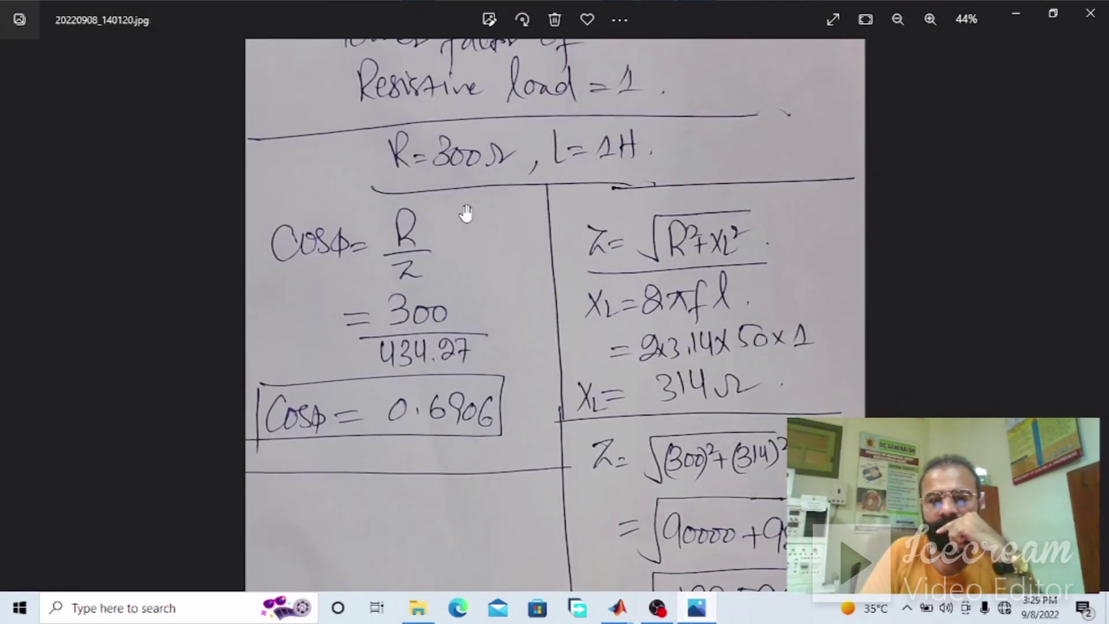
pyautogui.click(1017, 15)
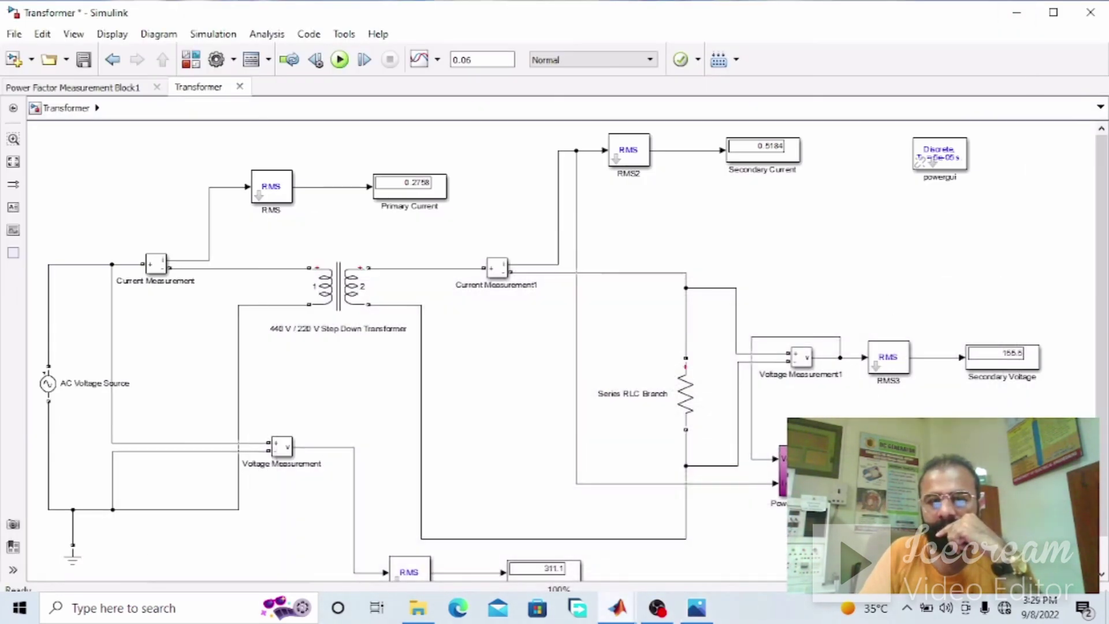
# Change the Series RLC Branch load to branch type RL, with a resistance of 300 ohms and an inductance of 1 H
pyautogui.doubleClick(685, 393)
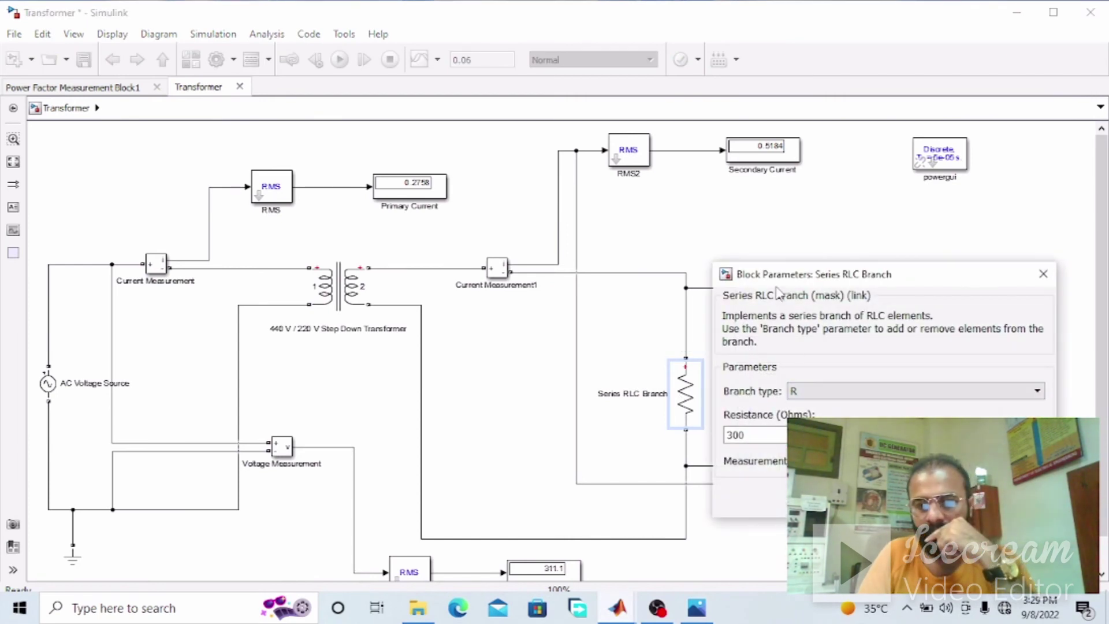
pyautogui.moveTo(786, 276); pyautogui.dragTo(635, 167)
pyautogui.click(715, 282)
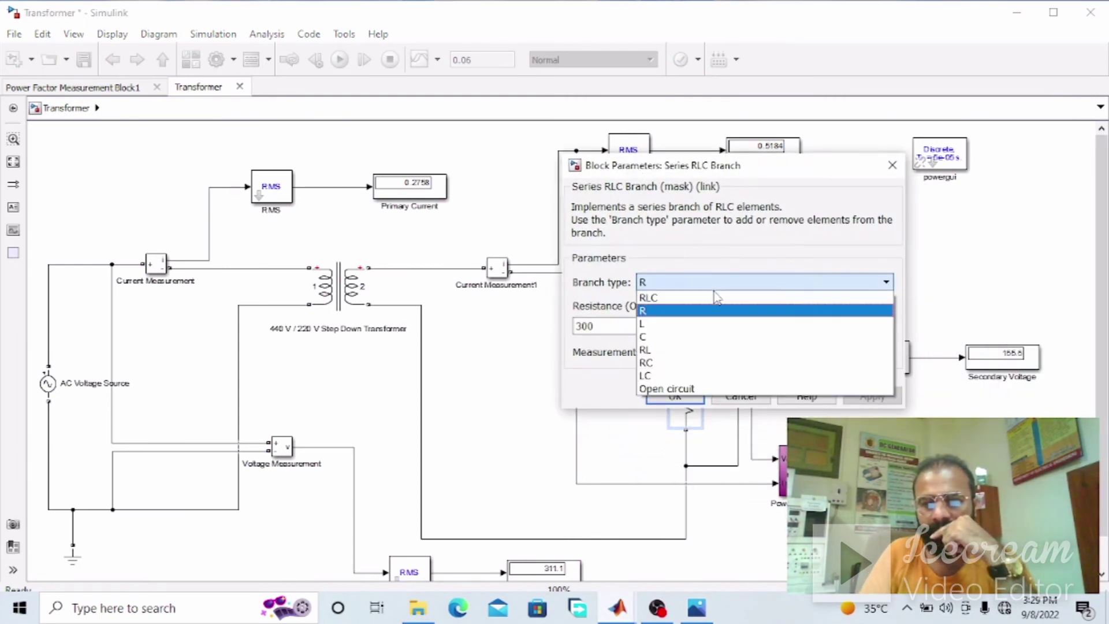
pyautogui.click(710, 350)
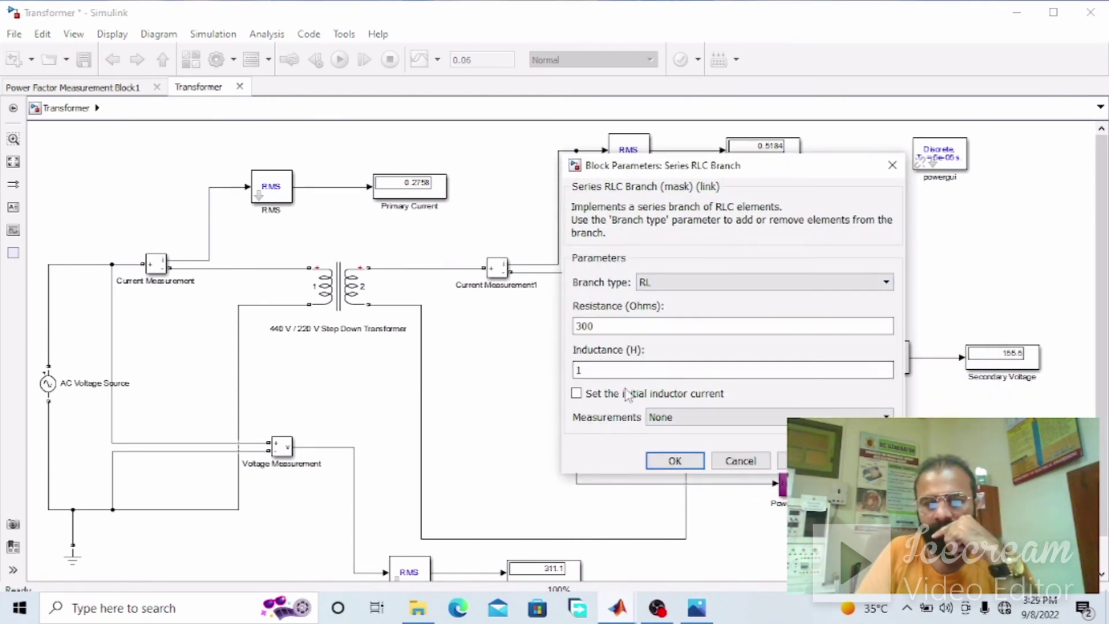
pyautogui.doubleClick(635, 372)
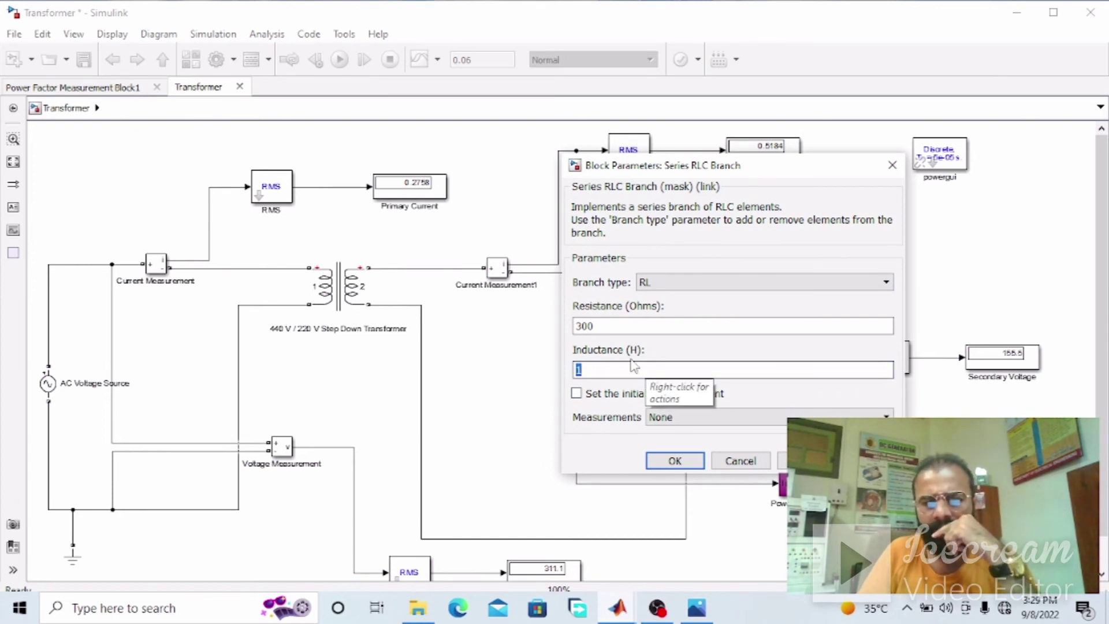
pyautogui.doubleClick(599, 326)
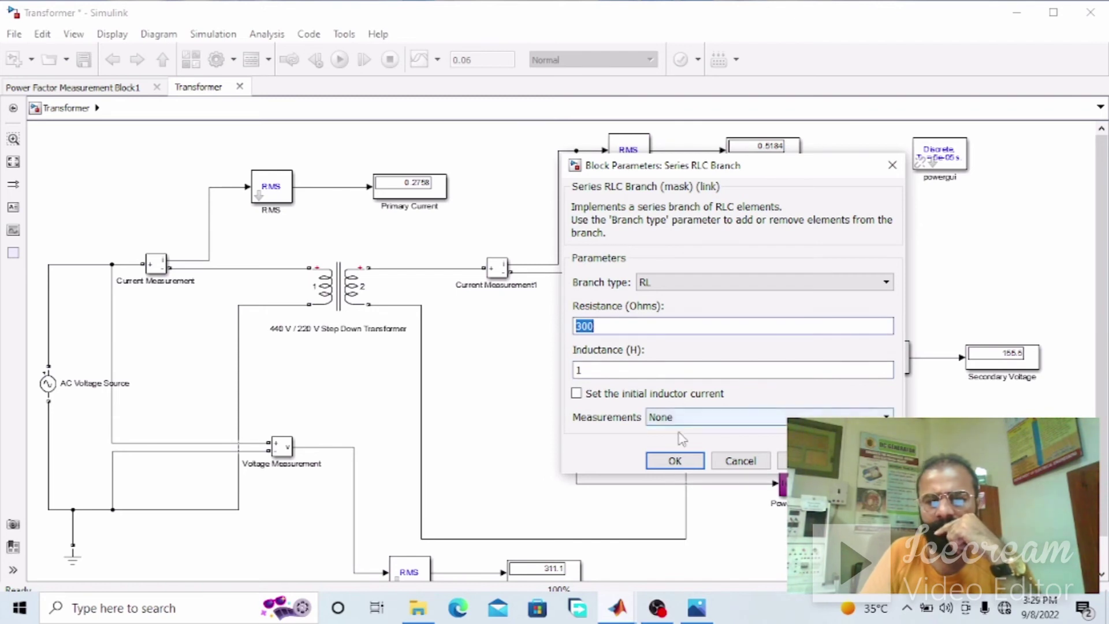
pyautogui.click(674, 460)
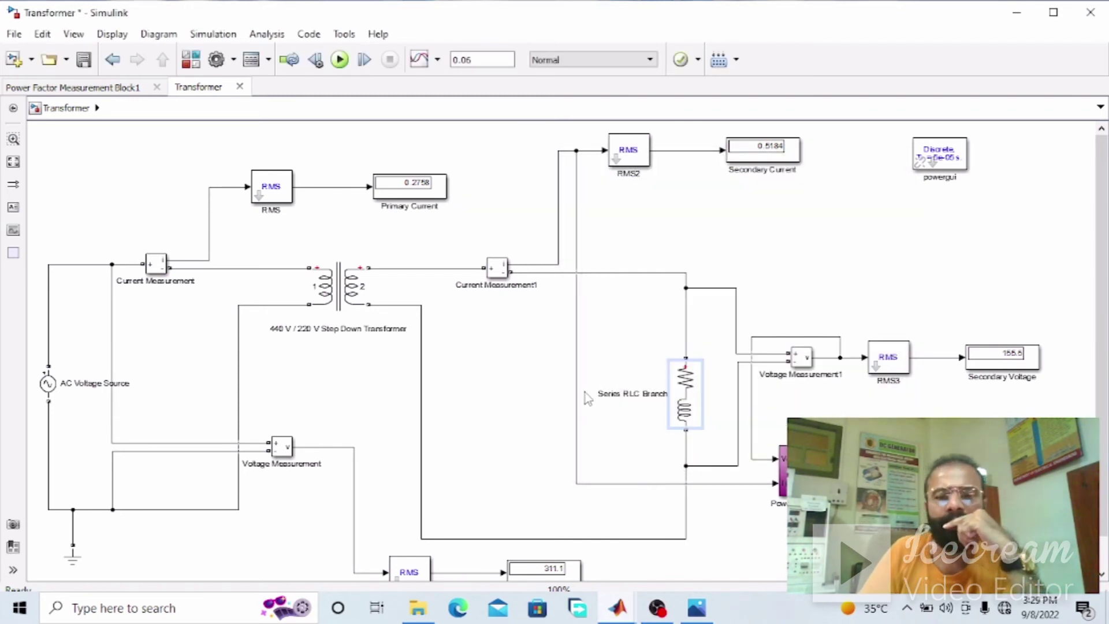
# Run the simulation with the RL load and check the power factor, current and voltage displays
pyautogui.click(340, 59)
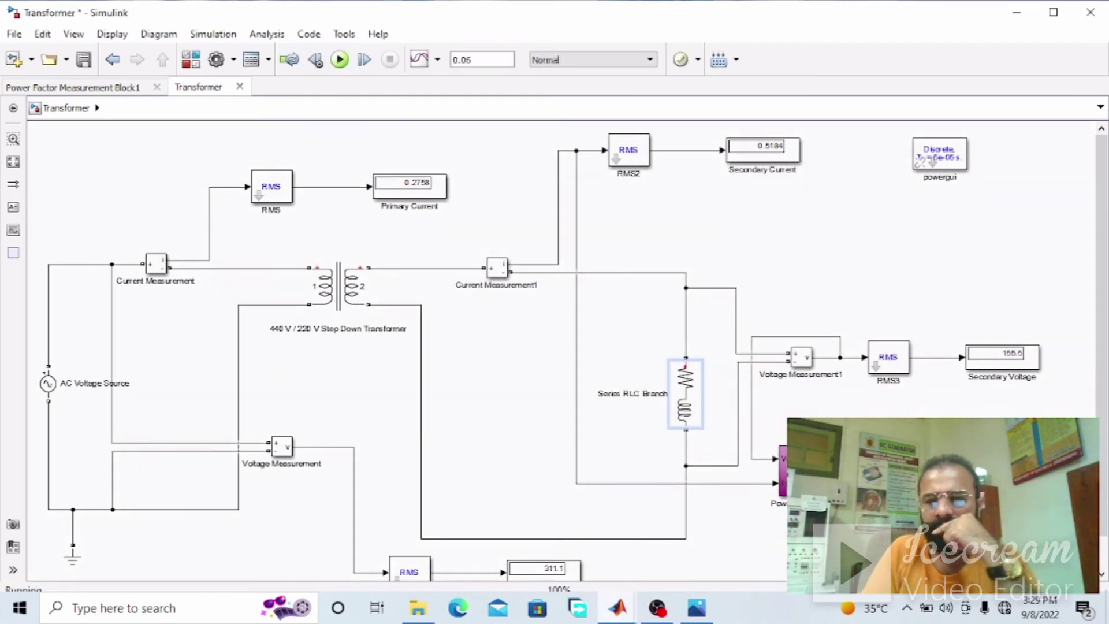
pyautogui.scroll(2, 936, 496)
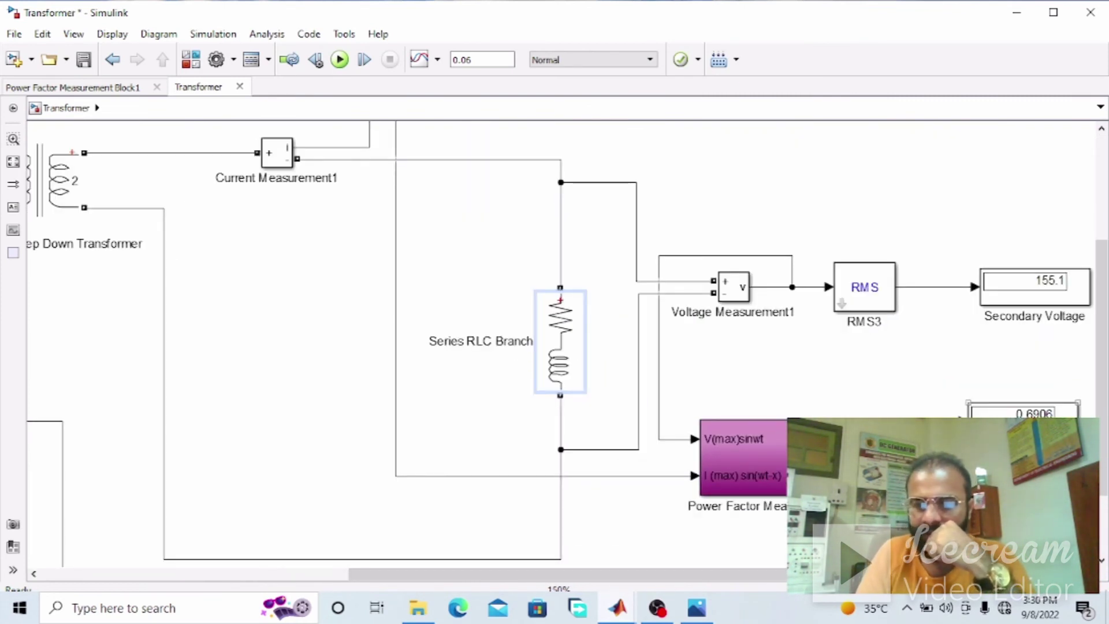
pyautogui.scroll(-1, 1044, 422)
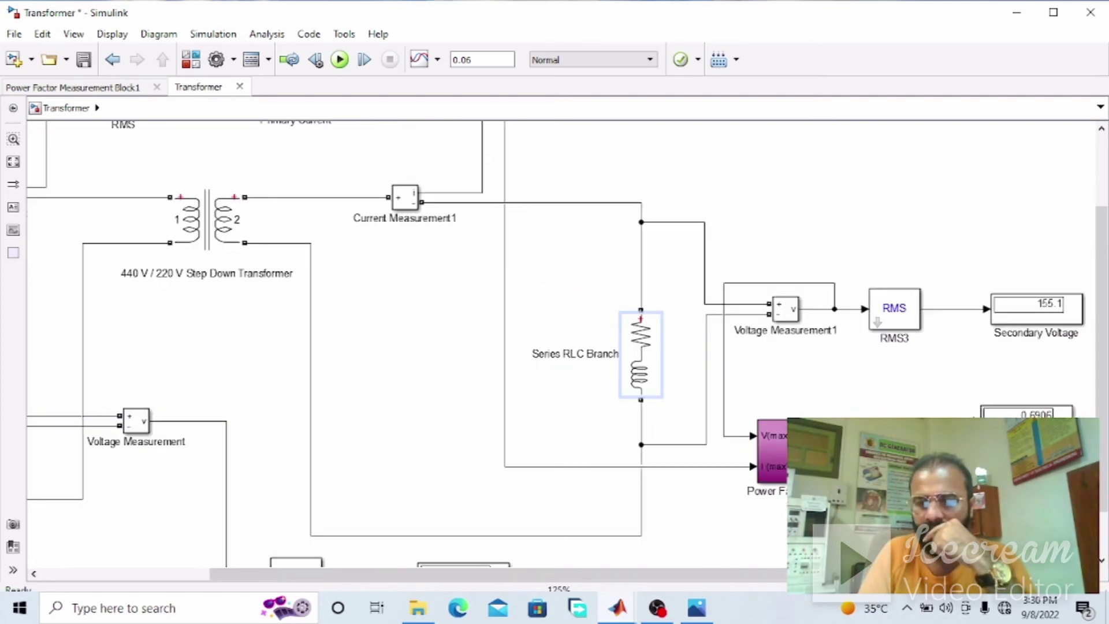
pyautogui.scroll(-2, 1051, 484)
pyautogui.scroll(1, 1050, 482)
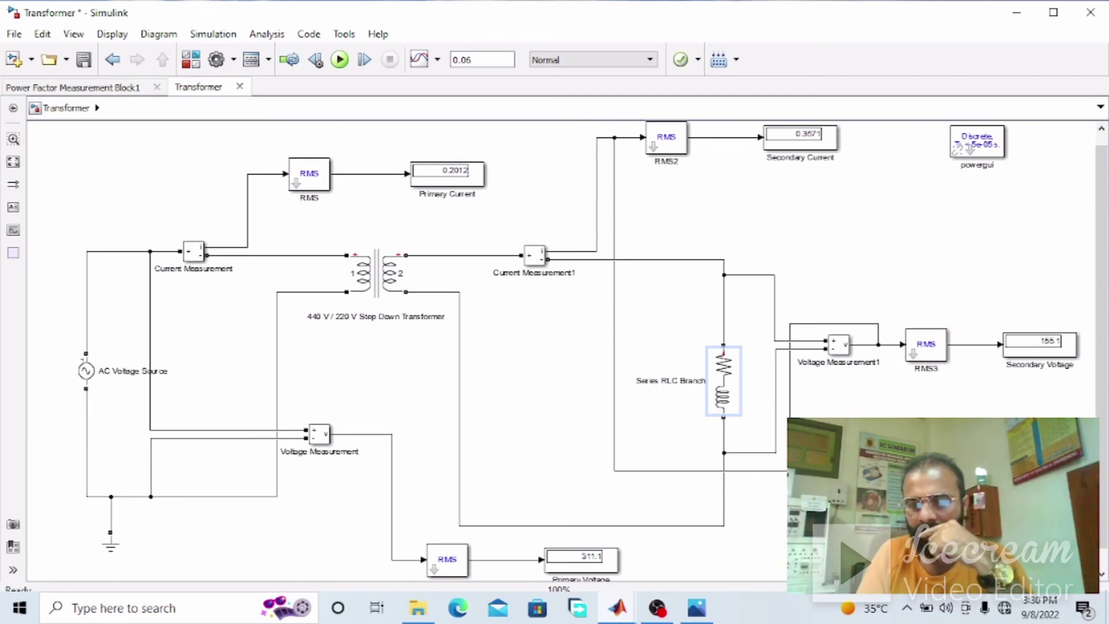
# Switch to the image viewer to review the handwritten RL power factor formulas, and return to the Series RLC Branch in Simulink
pyautogui.click(696, 608)
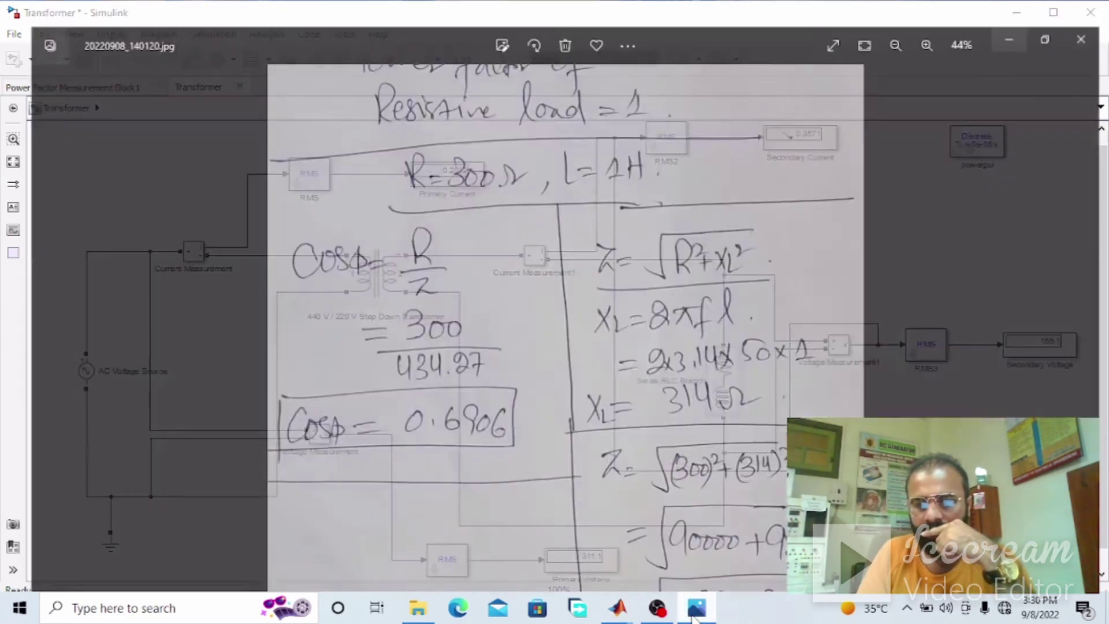
pyautogui.scroll(-3, 740, 239)
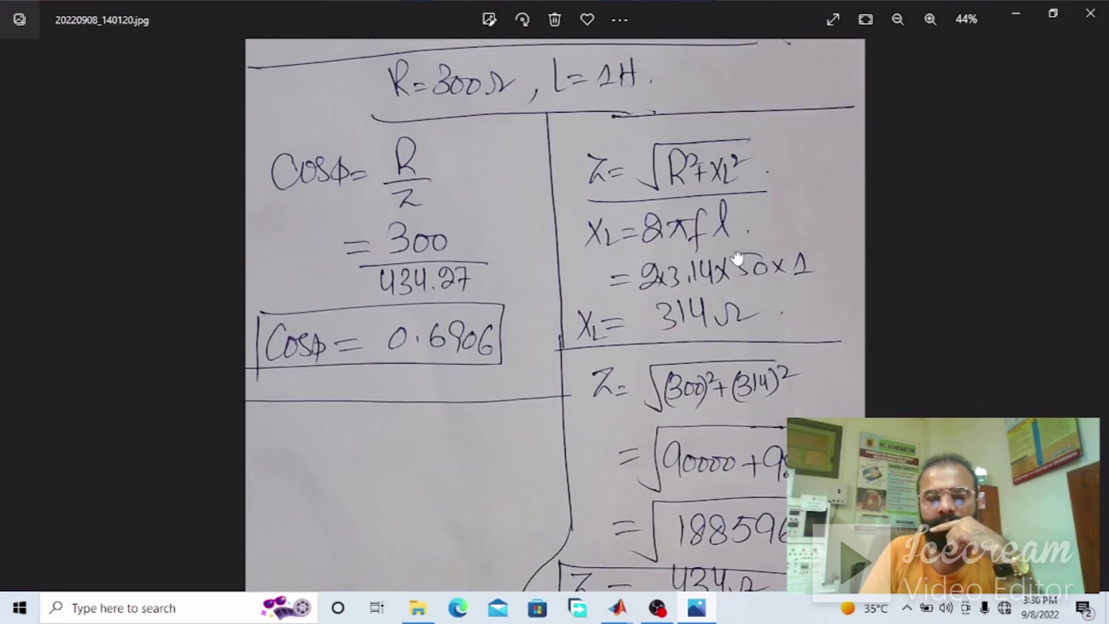
pyautogui.scroll(1, 709, 242)
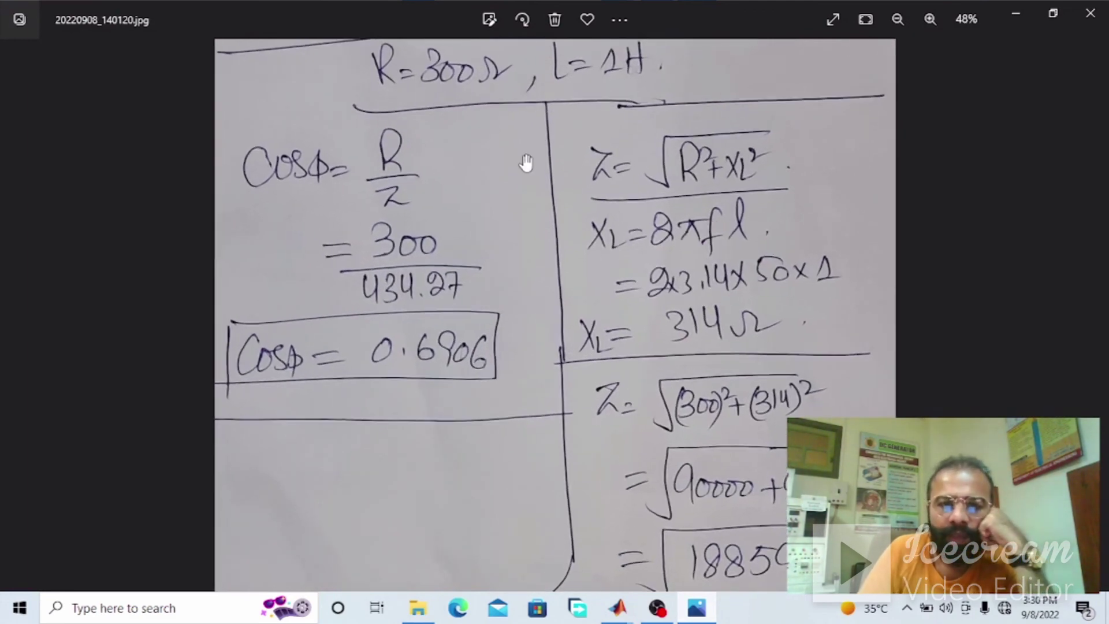
pyautogui.scroll(-1, 512, 148)
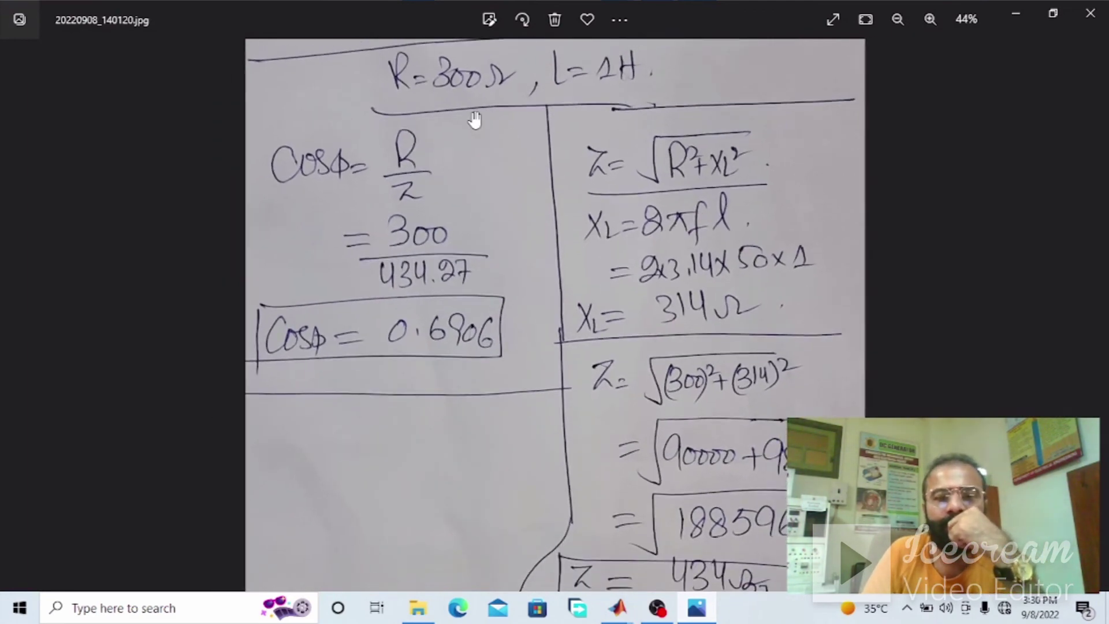
pyautogui.moveTo(453, 117); pyautogui.dragTo(451, 105)
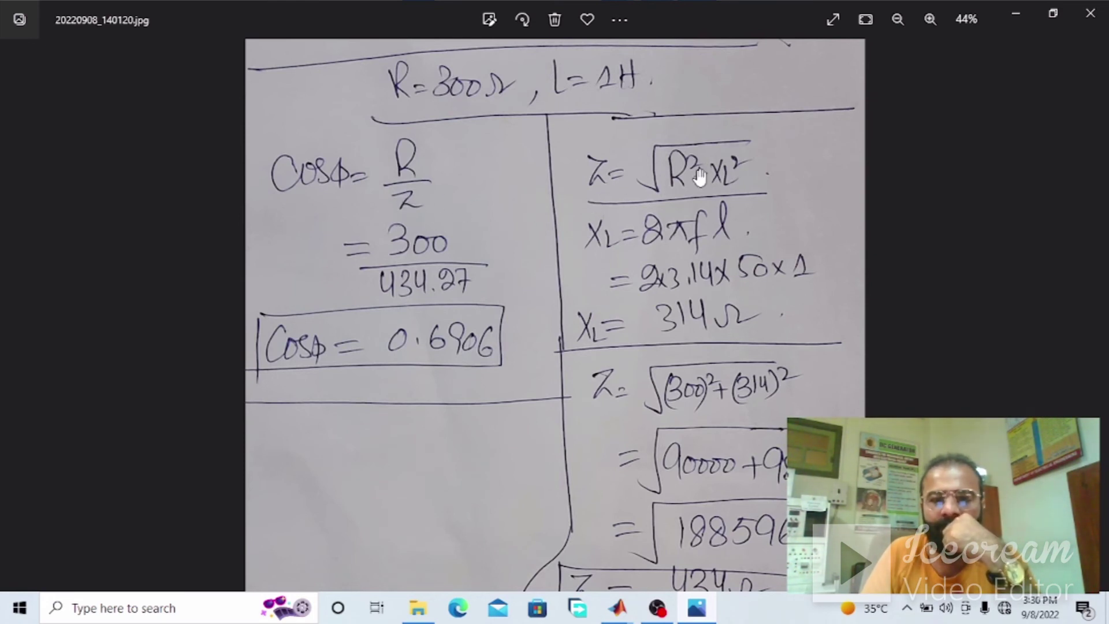
pyautogui.click(698, 616)
pyautogui.click(718, 370)
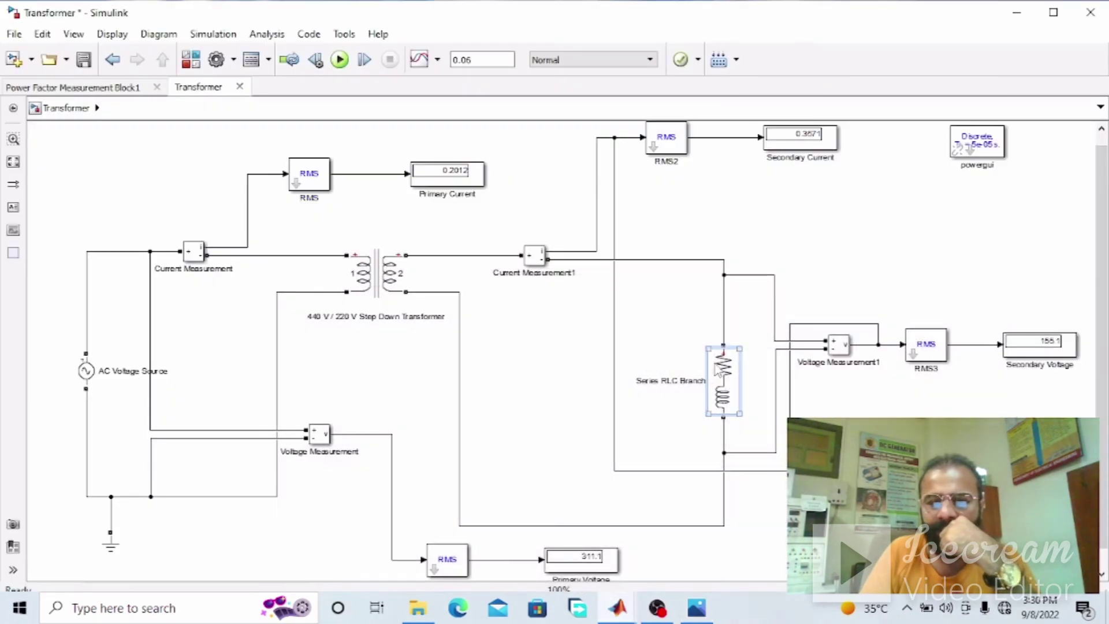
# Reopen the handwritten notes and follow the calculation of the inductive reactance, impedance and cos φ for the RL load
pyautogui.click(696, 608)
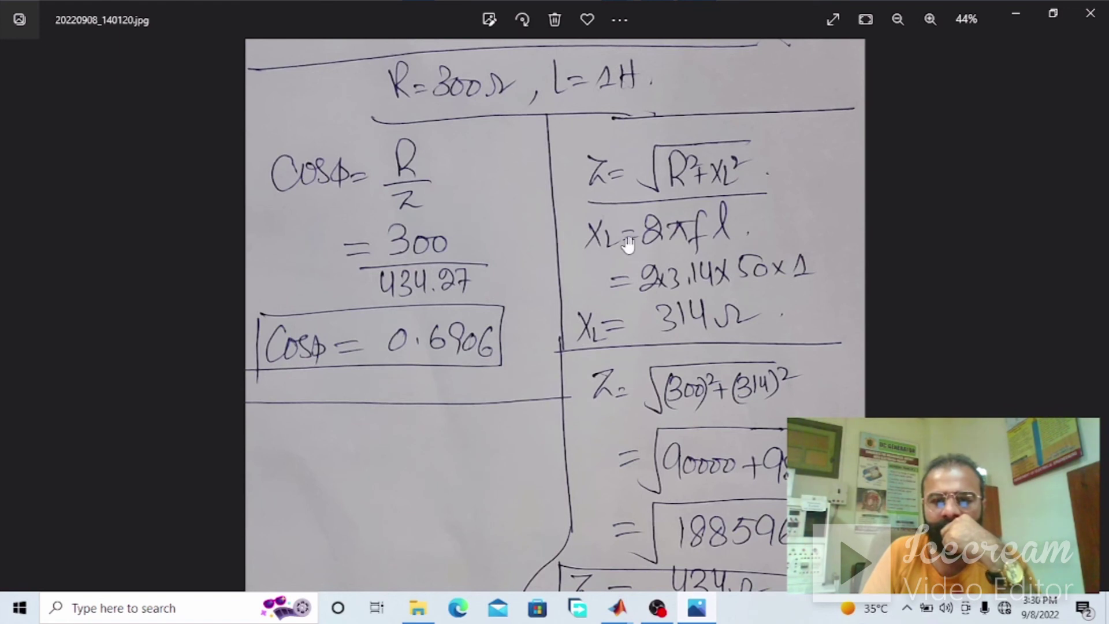
pyautogui.scroll(-1, 744, 284)
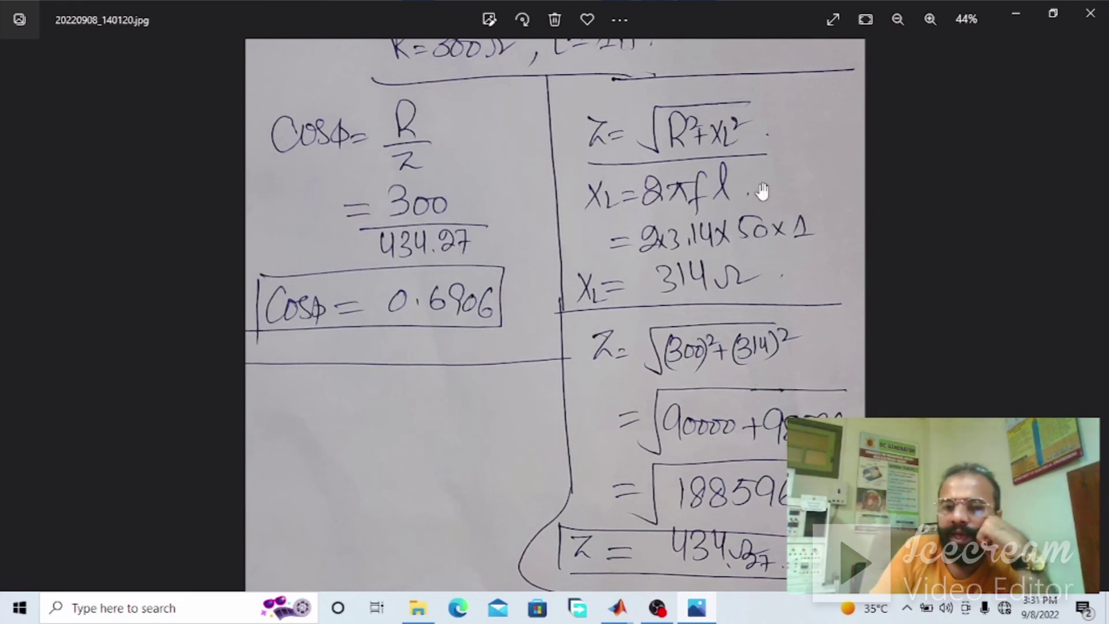
pyautogui.moveTo(708, 304); pyautogui.dragTo(707, 276)
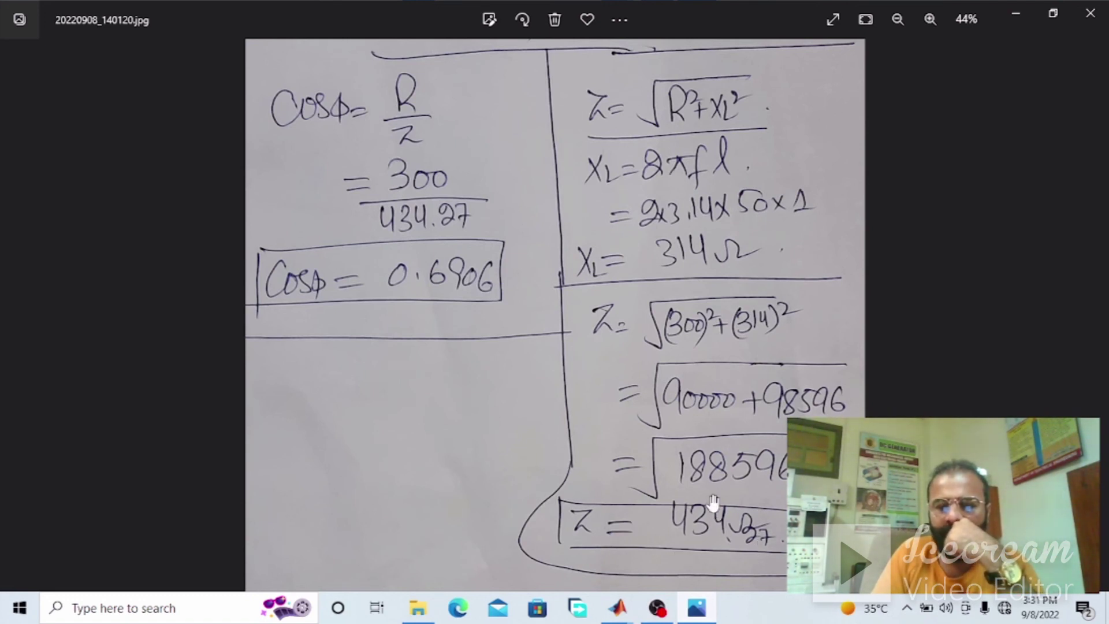
pyautogui.scroll(2, 563, 578)
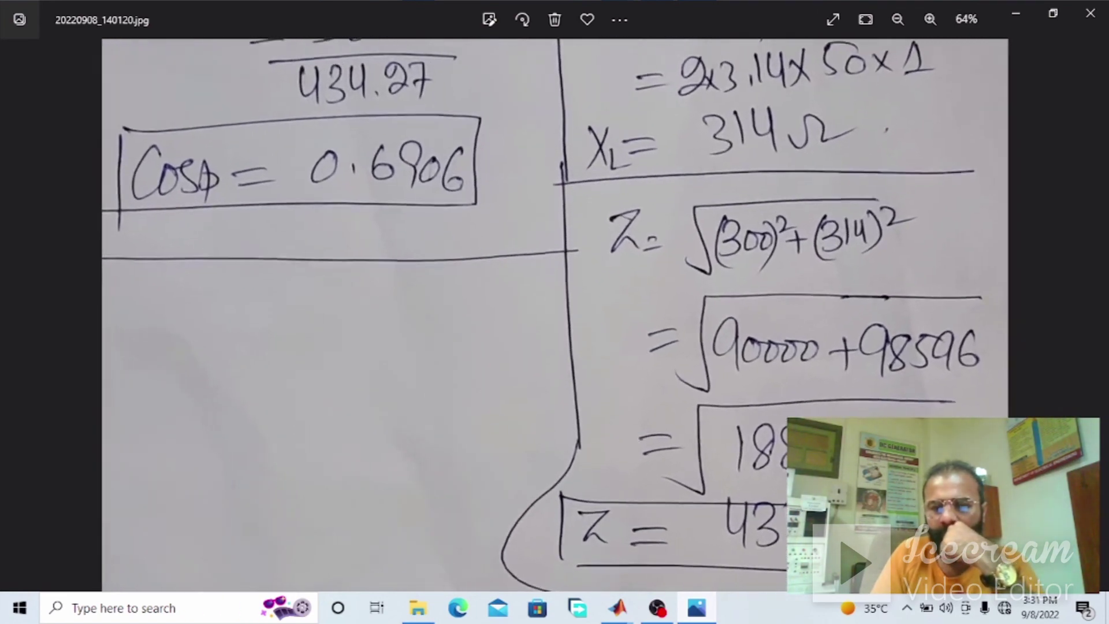
pyautogui.scroll(-2, 815, 414)
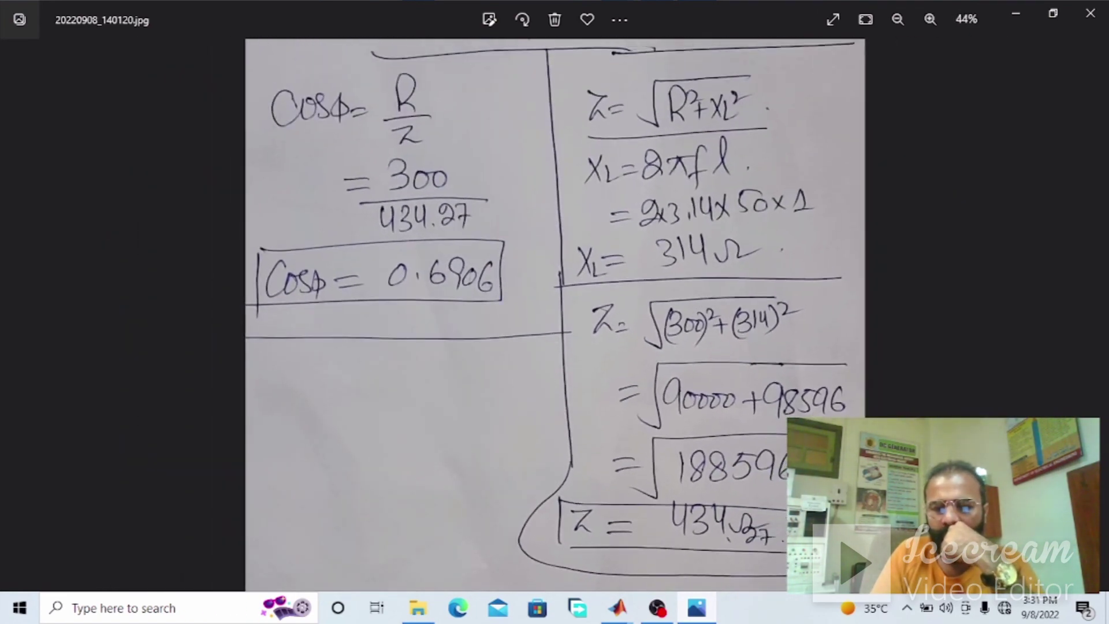
pyautogui.moveTo(727, 442); pyautogui.dragTo(709, 498)
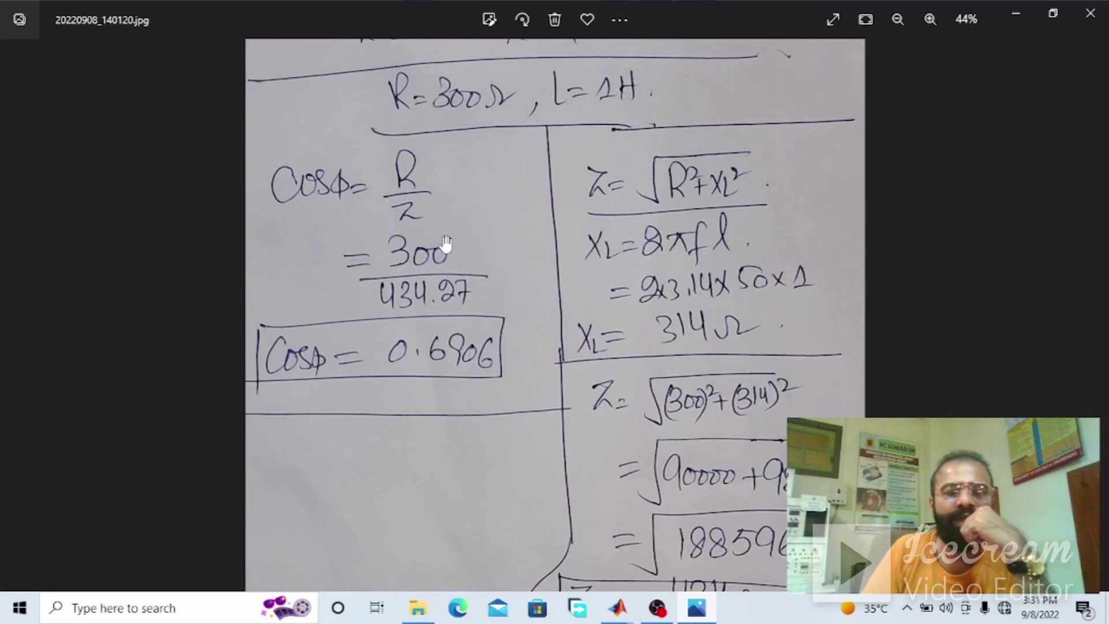
pyautogui.scroll(1, 378, 222)
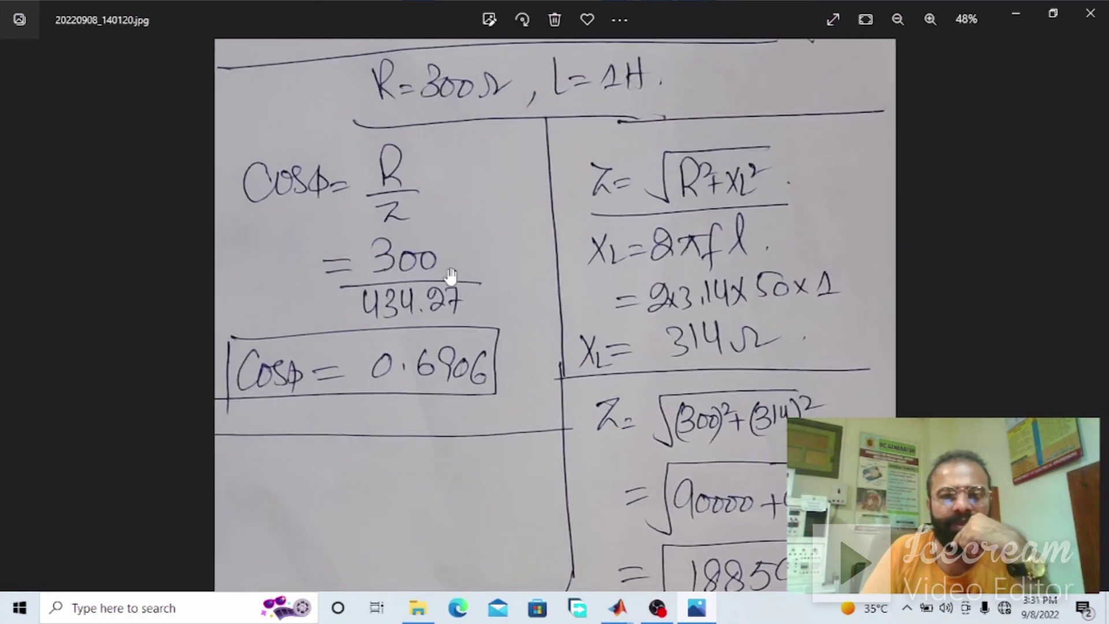
# Review the handwritten derivation of the impedance and cos φ for R = 300 Ω and L = 1 H
pyautogui.moveTo(450, 276); pyautogui.dragTo(438, 259)
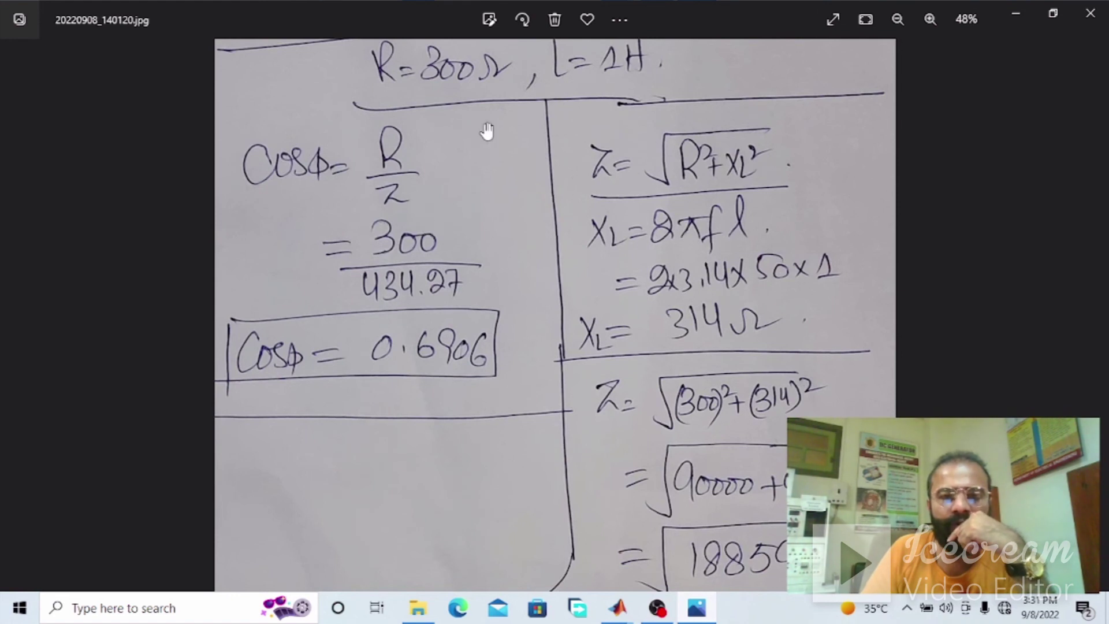
pyautogui.moveTo(483, 131); pyautogui.dragTo(453, 173)
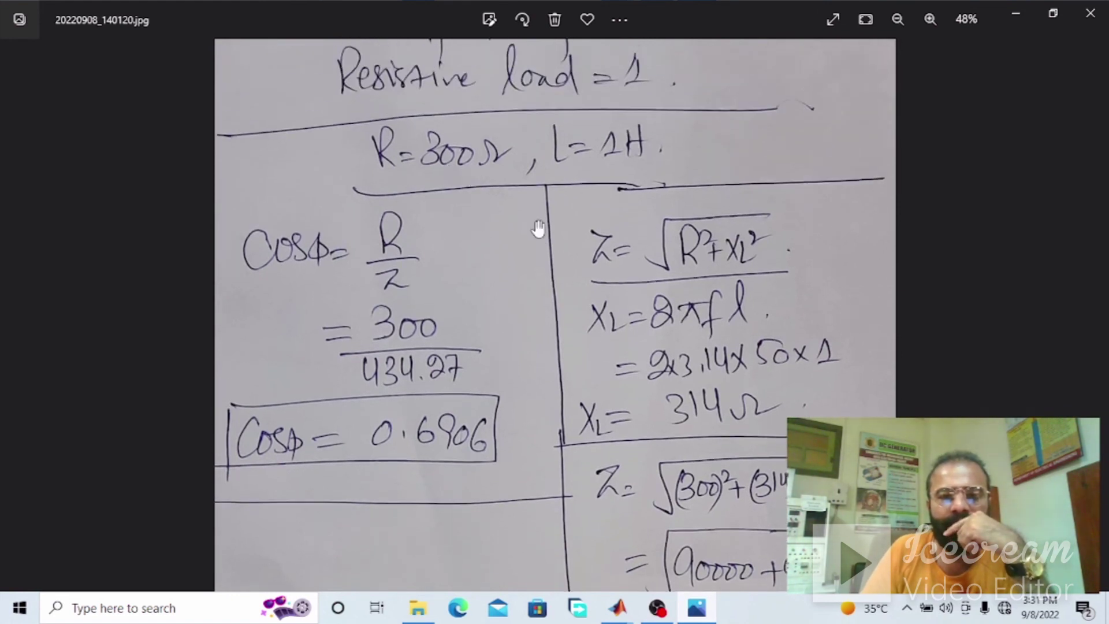
pyautogui.moveTo(535, 218); pyautogui.dragTo(535, 191)
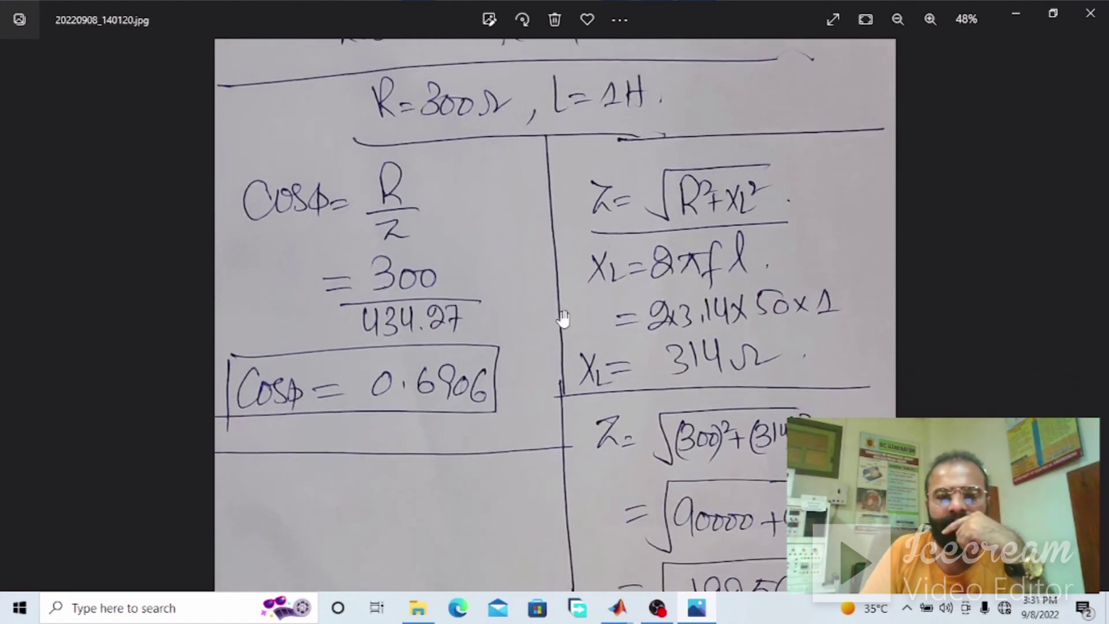
pyautogui.moveTo(563, 318); pyautogui.dragTo(363, 269)
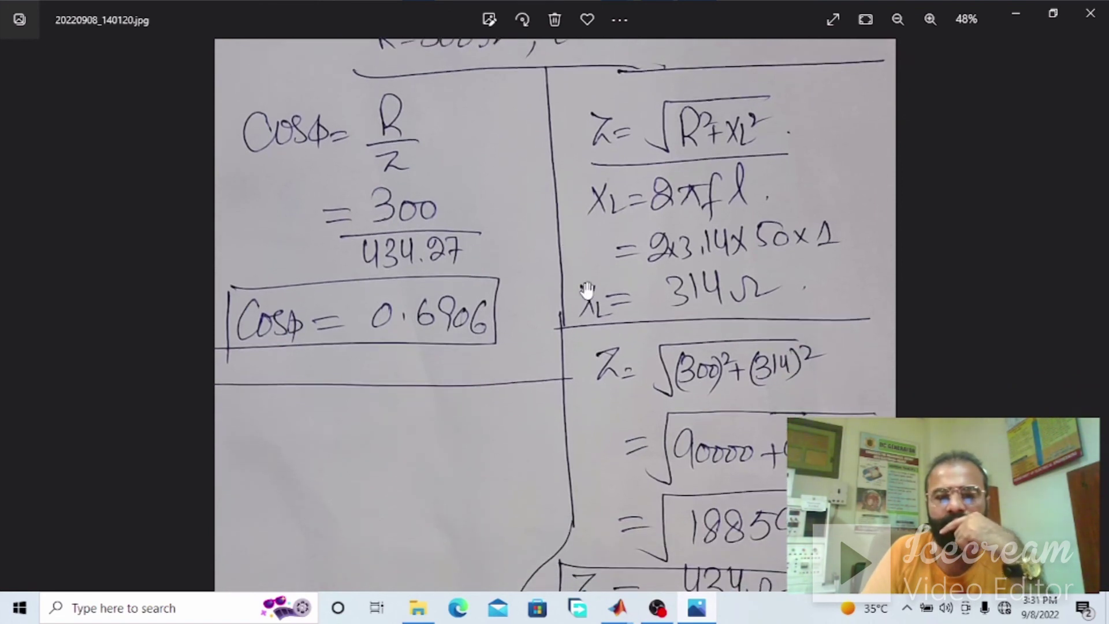
pyautogui.moveTo(587, 289); pyautogui.dragTo(584, 267)
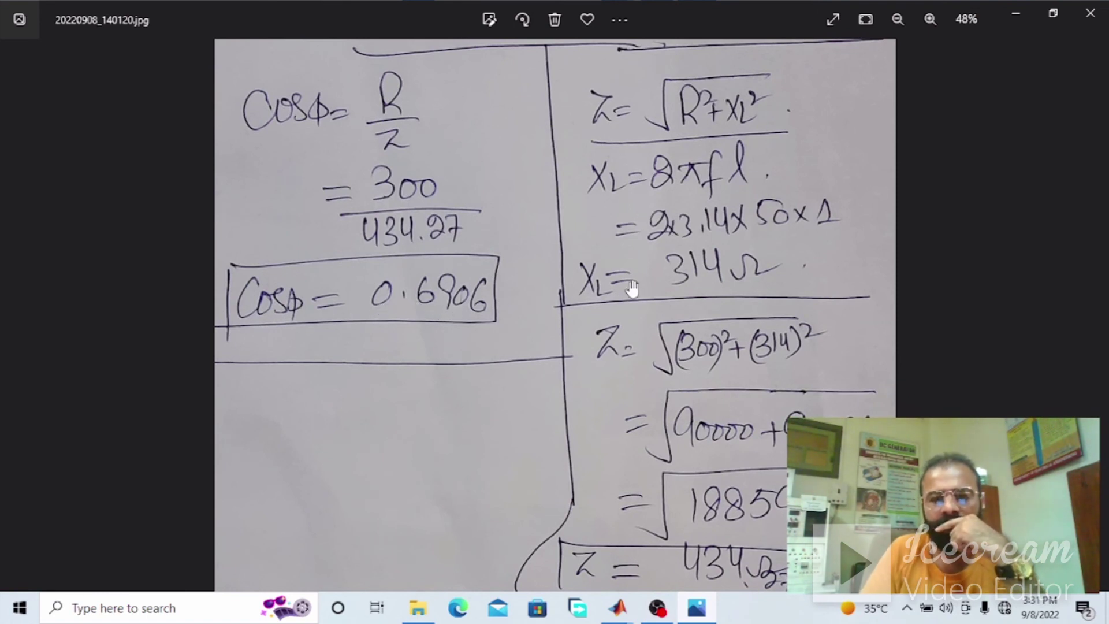
pyautogui.moveTo(634, 264); pyautogui.dragTo(647, 295)
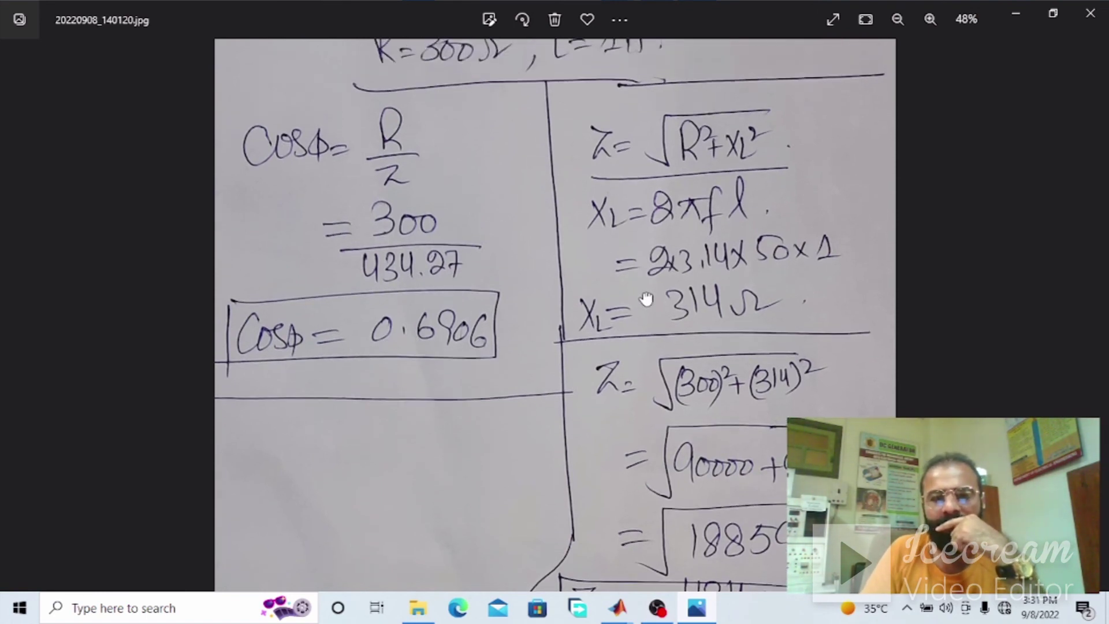
# Return to the Simulink transformer model and compare the power factor display with the hand-calculated cos φ
pyautogui.click(1017, 8)
pyautogui.click(729, 374)
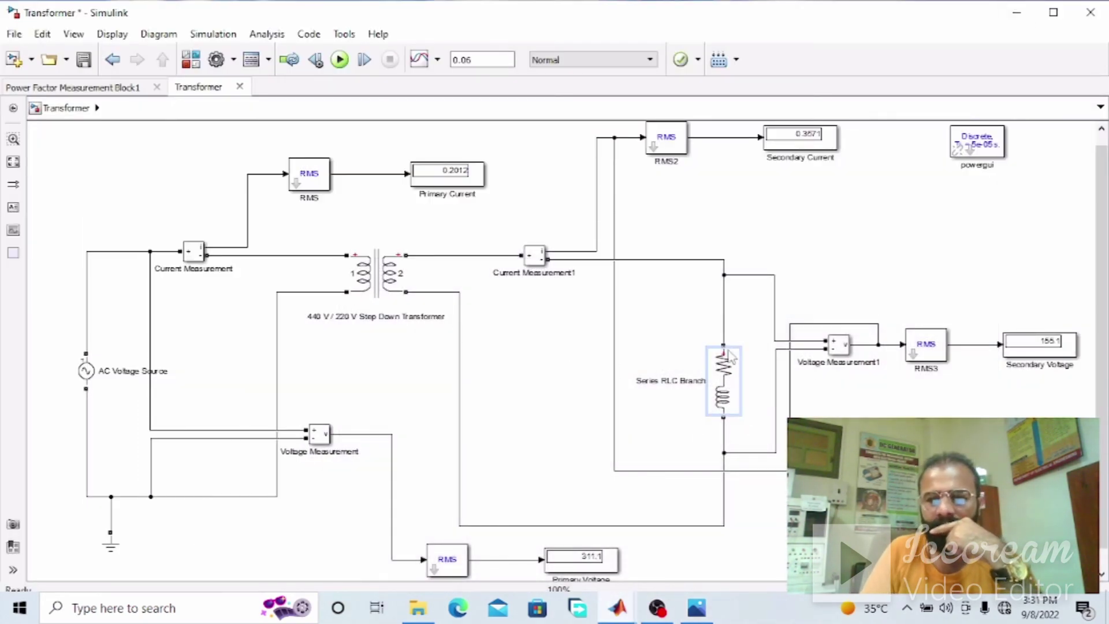
pyautogui.scroll(1, 959, 462)
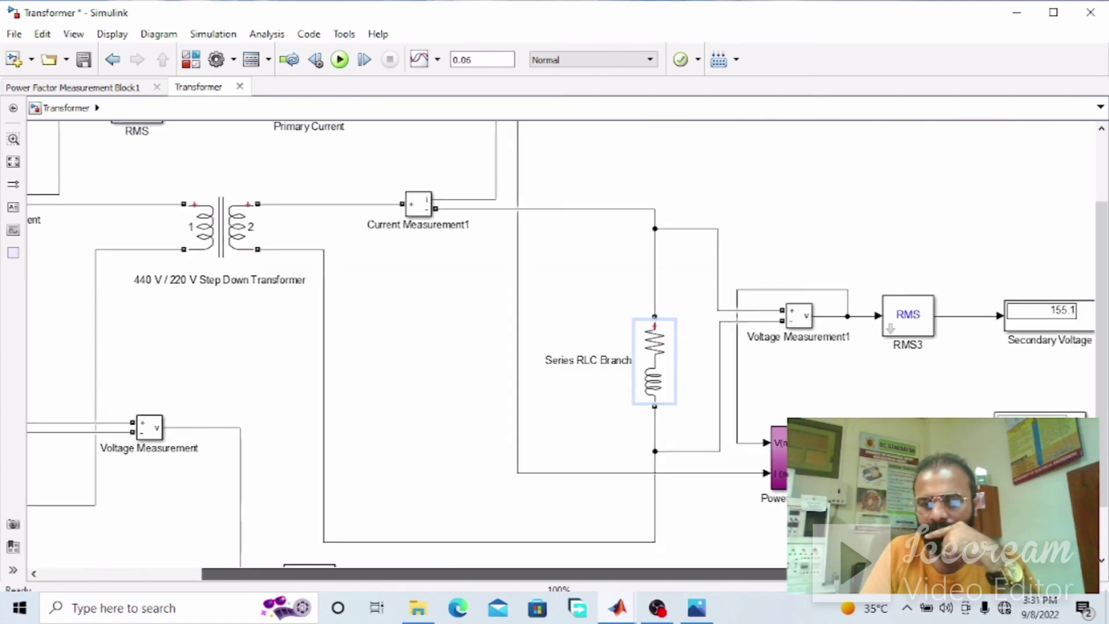
pyautogui.hscroll(1, 1011, 537)
pyautogui.scroll(1, 1011, 537)
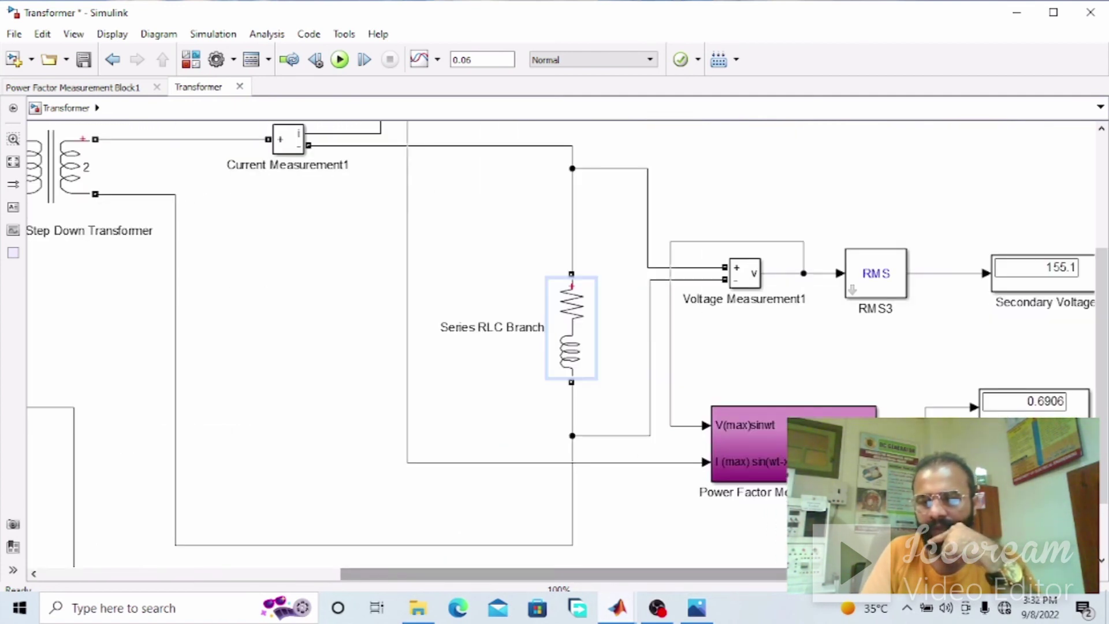
pyautogui.hscroll(1, 1036, 414)
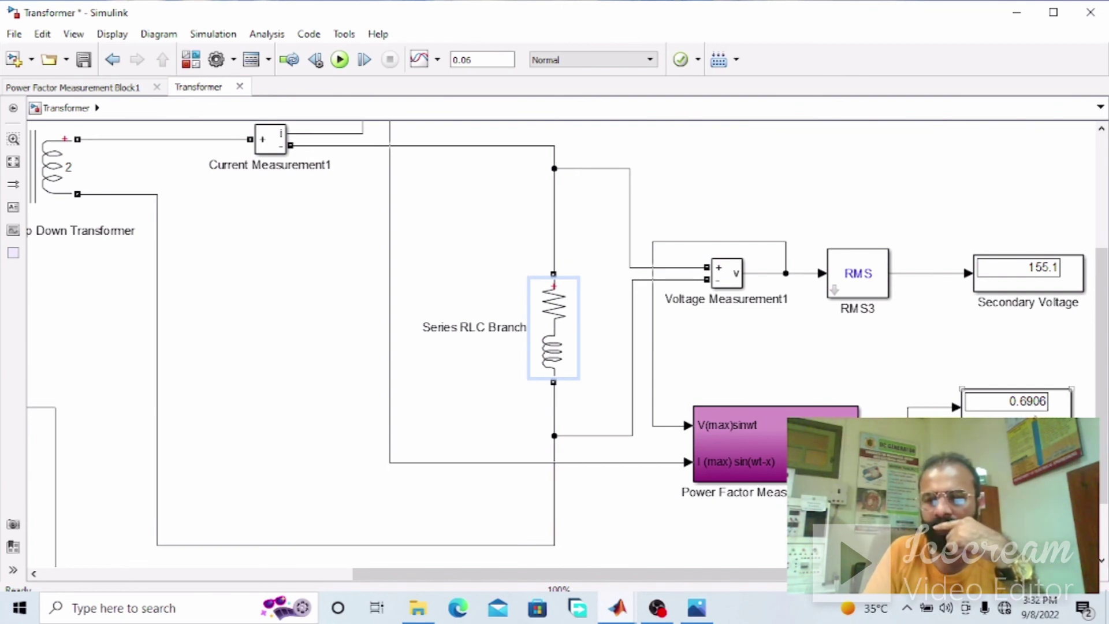
# Examine the primary and secondary current displays on both sides of the 440 V / 220 V step-down transformer
pyautogui.moveTo(982, 574); pyautogui.dragTo(719, 577)
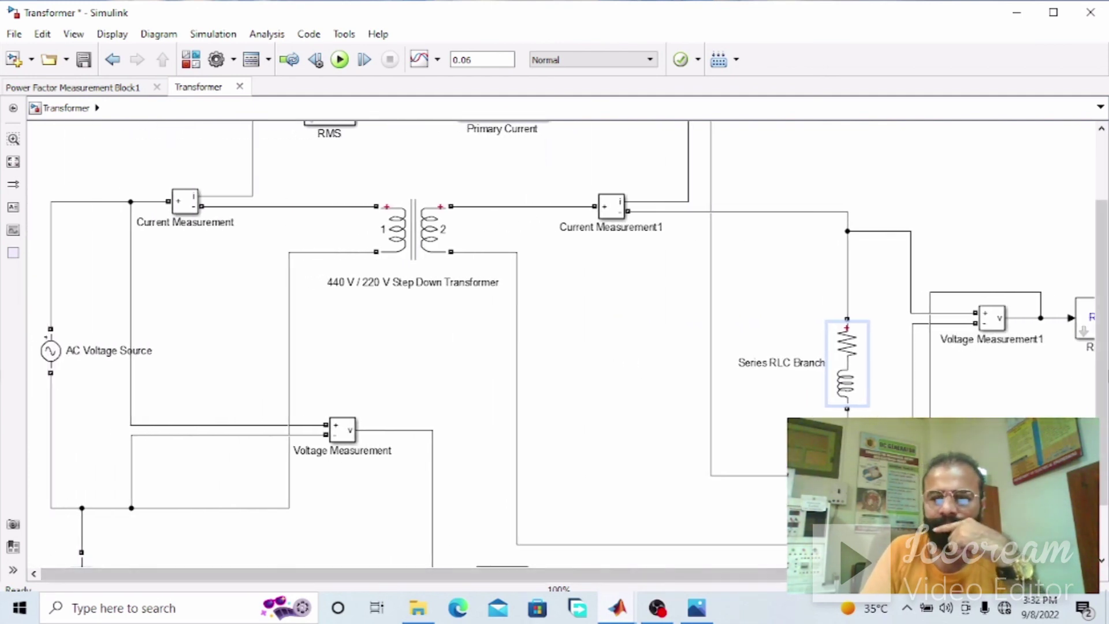
pyautogui.hscroll(1, 976, 249)
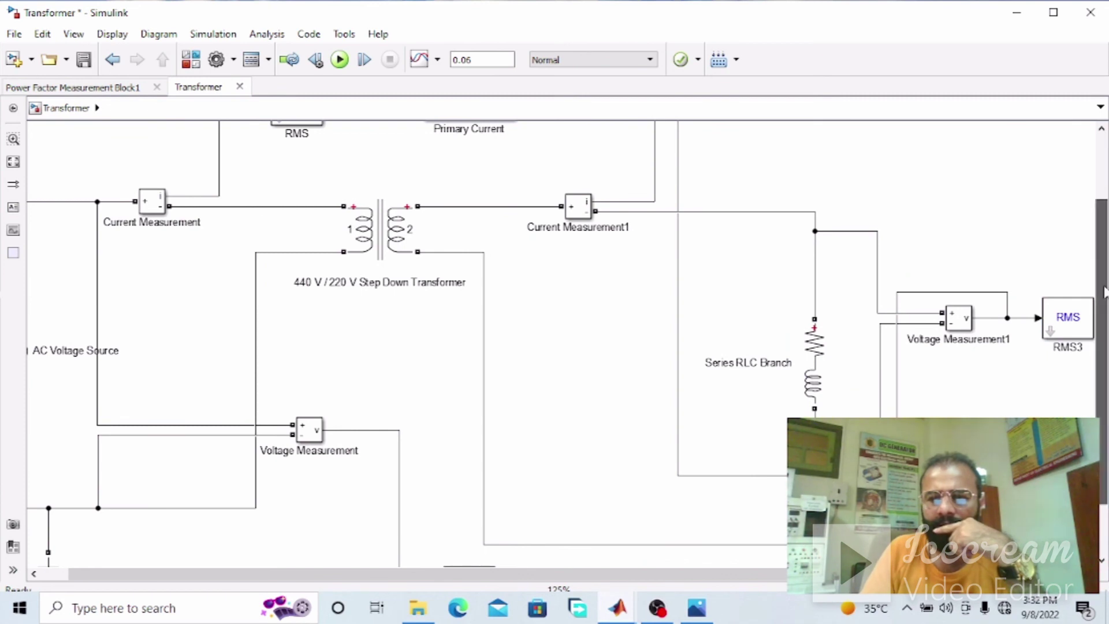
pyautogui.moveTo(1101, 292); pyautogui.dragTo(1101, 228)
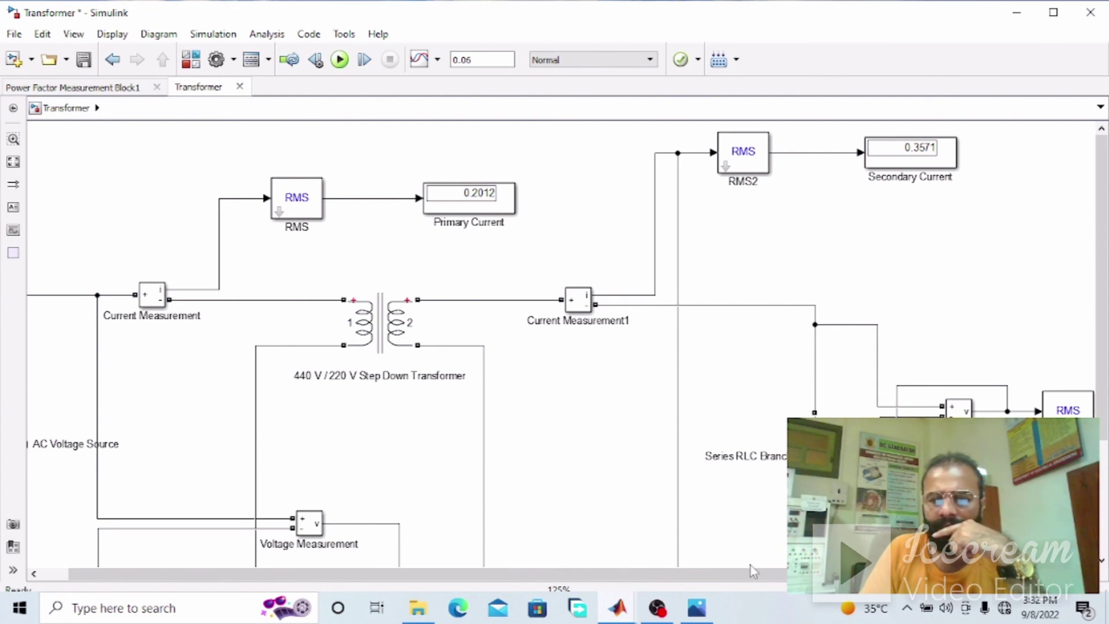
pyautogui.moveTo(750, 572); pyautogui.dragTo(813, 572)
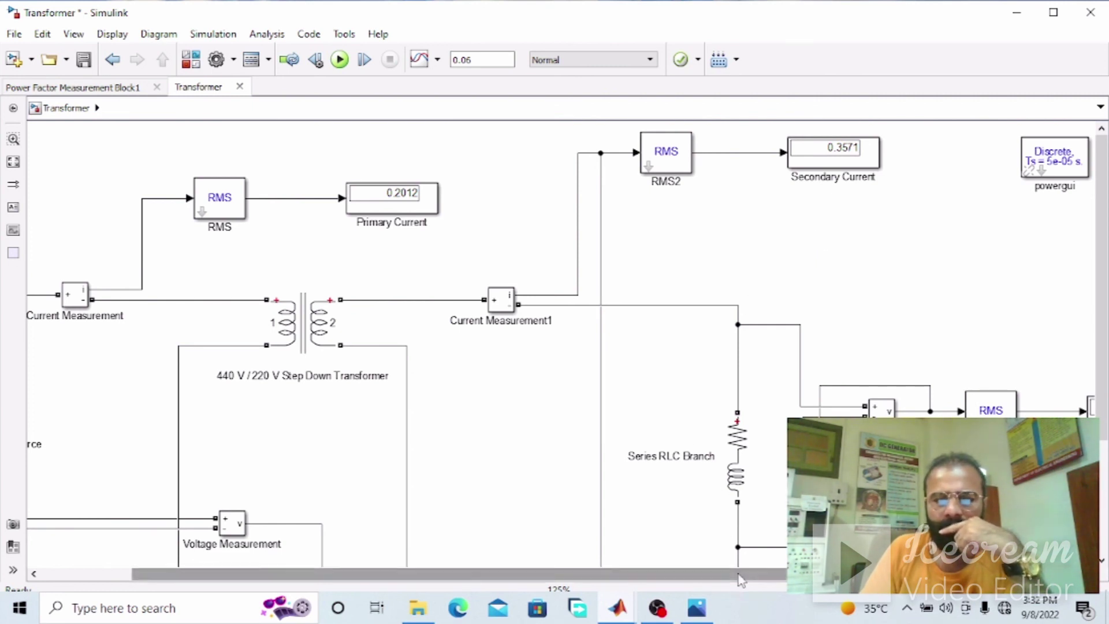
pyautogui.moveTo(741, 574); pyautogui.dragTo(632, 587)
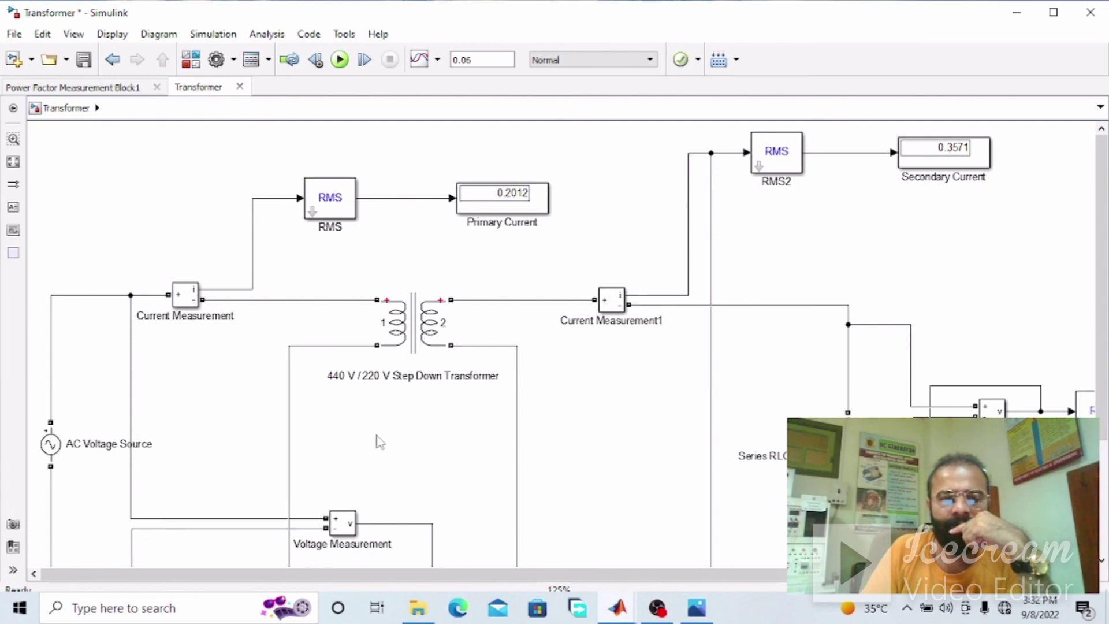
pyautogui.click(398, 327)
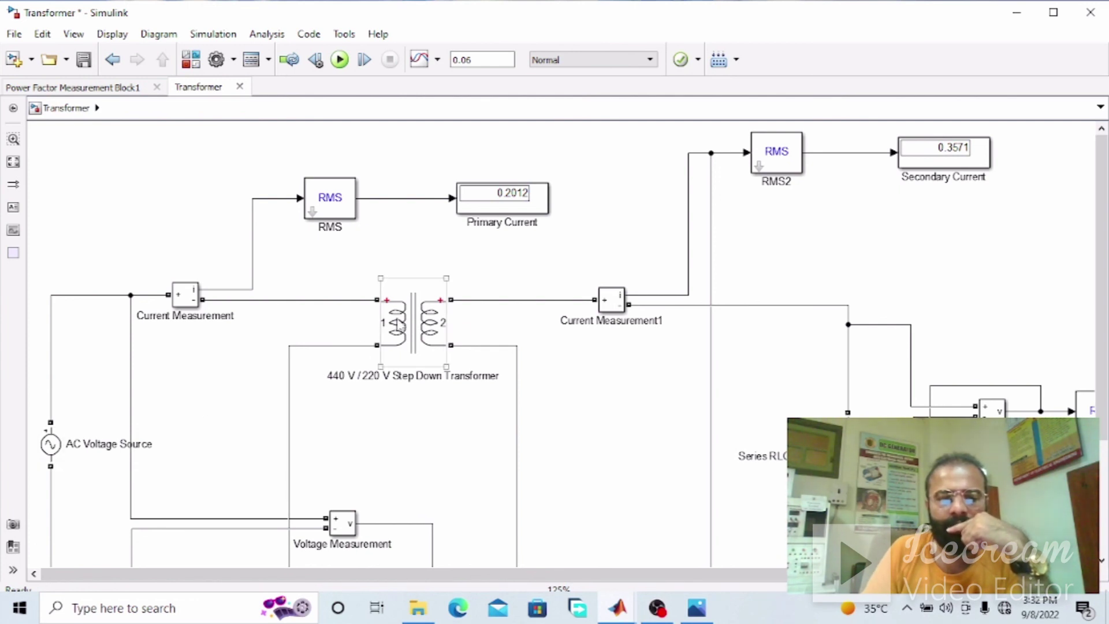
pyautogui.click(235, 376)
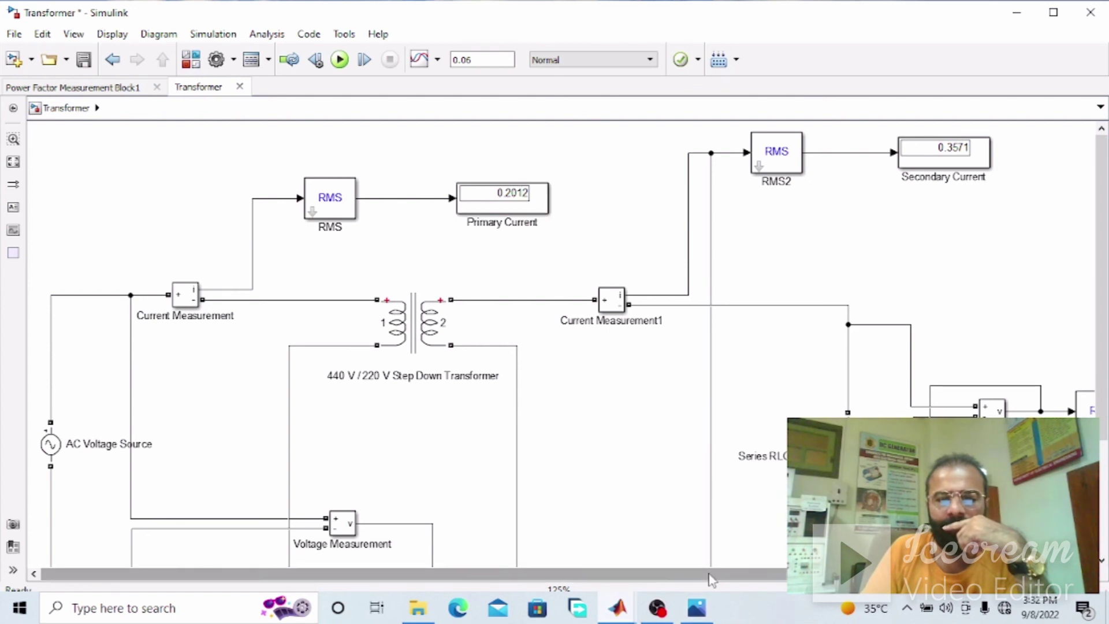
# Examine the load side of the model, including the Series RLC Branch, the secondary voltage and the power factor display
pyautogui.hscroll(3, 713, 575)
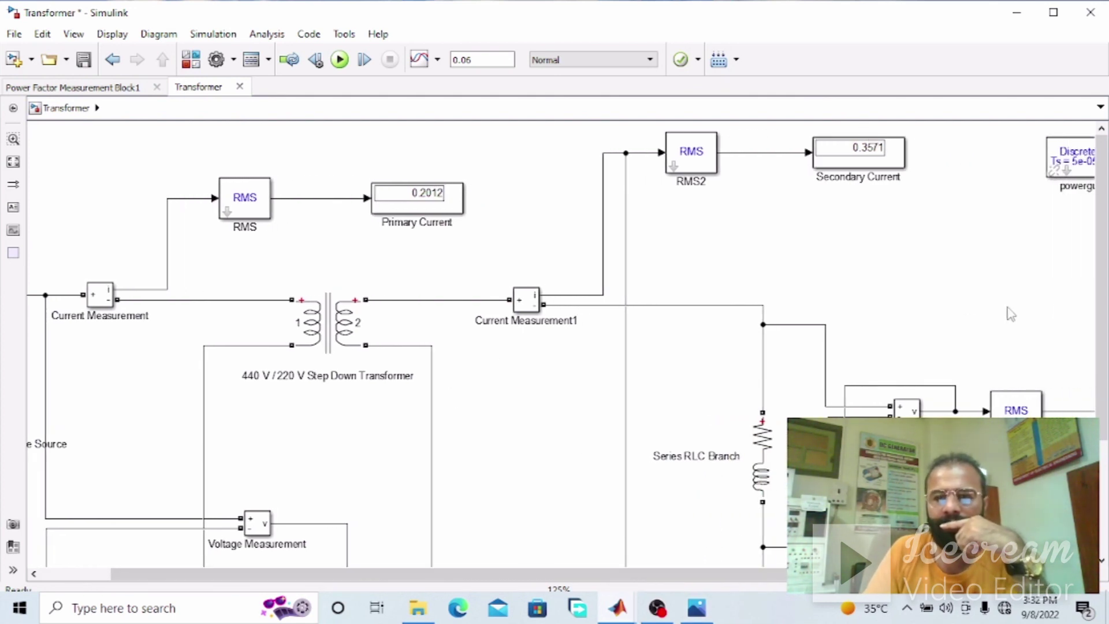
pyautogui.scroll(-3, 1010, 314)
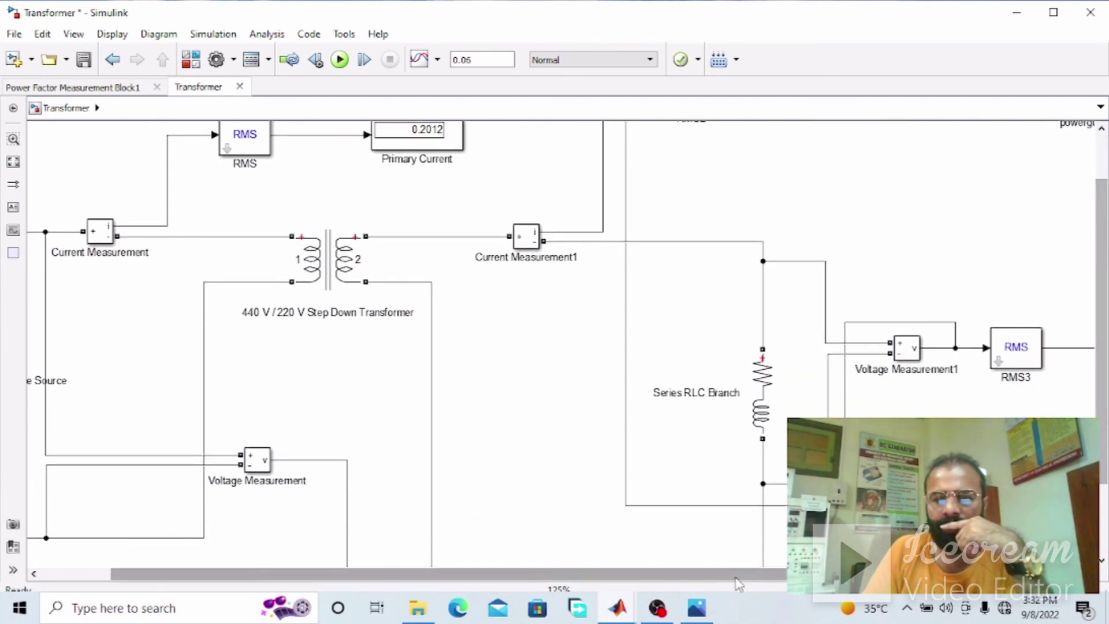
pyautogui.scroll(-1, 678, 500)
pyautogui.moveTo(723, 574); pyautogui.dragTo(739, 574)
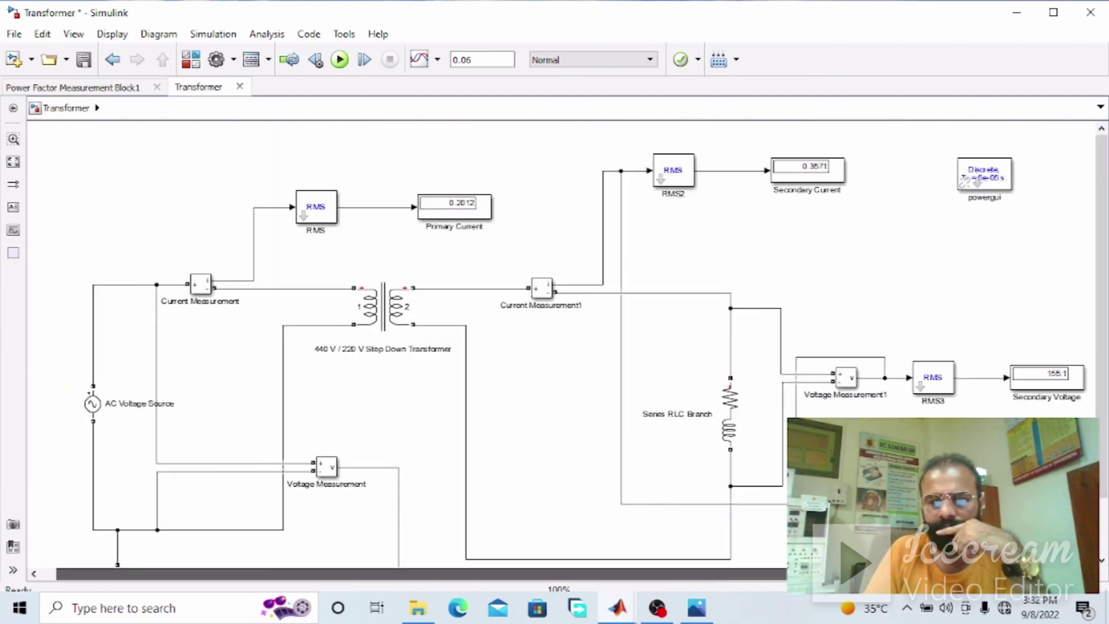
pyautogui.scroll(1, 817, 529)
pyautogui.moveTo(816, 574); pyautogui.dragTo(872, 574)
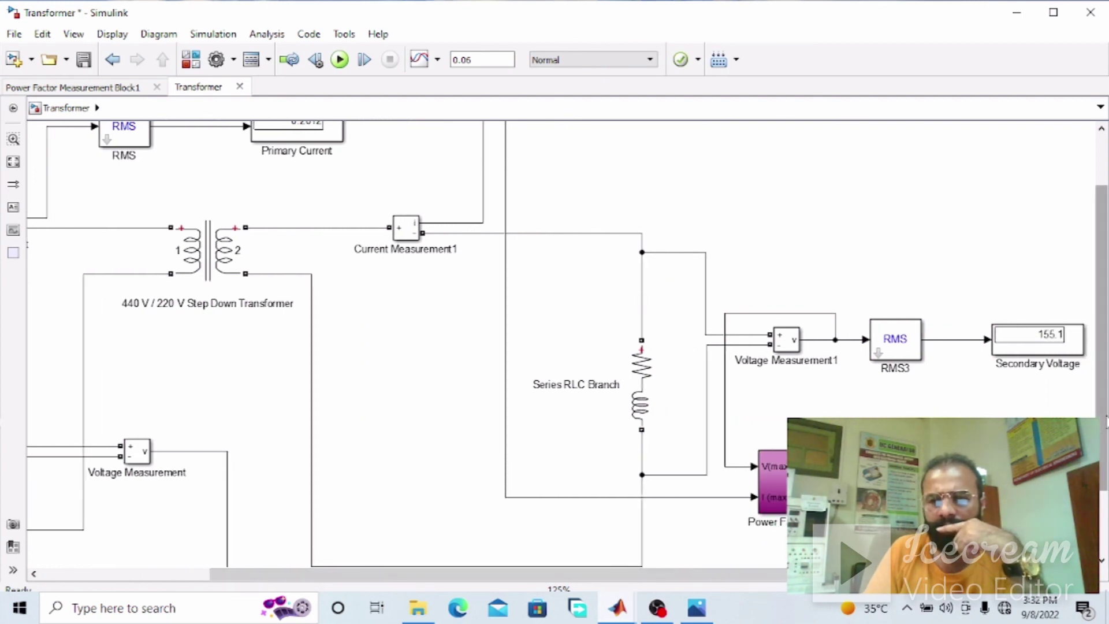
pyautogui.moveTo(1101, 289); pyautogui.dragTo(1101, 315)
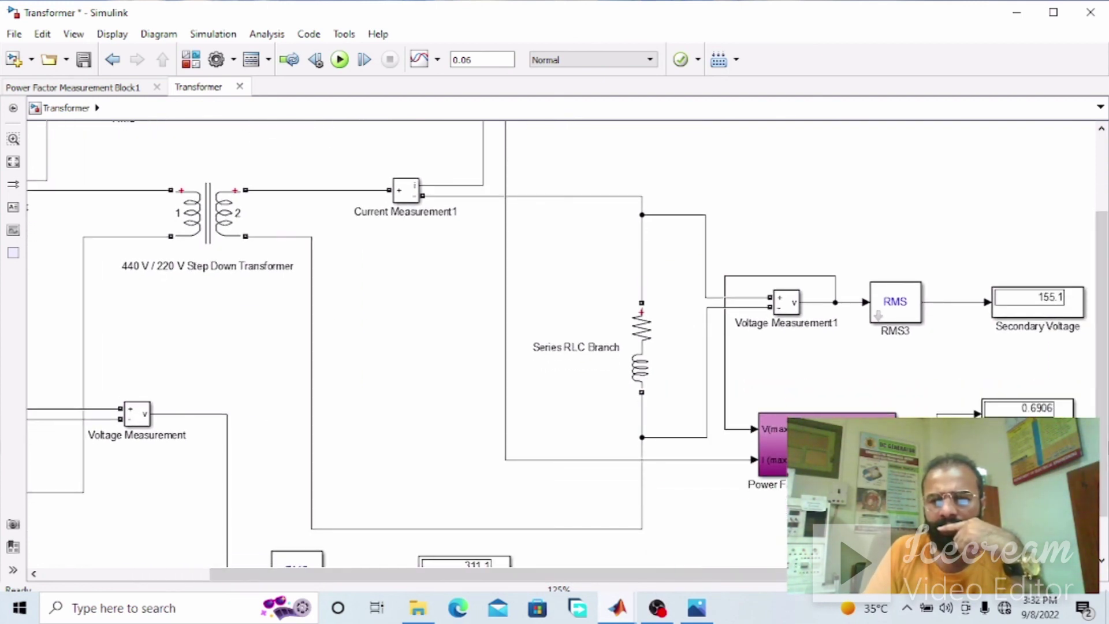
# Change the Series RLC Branch to branch type R and run the simulation to check the power factor
pyautogui.doubleClick(639, 362)
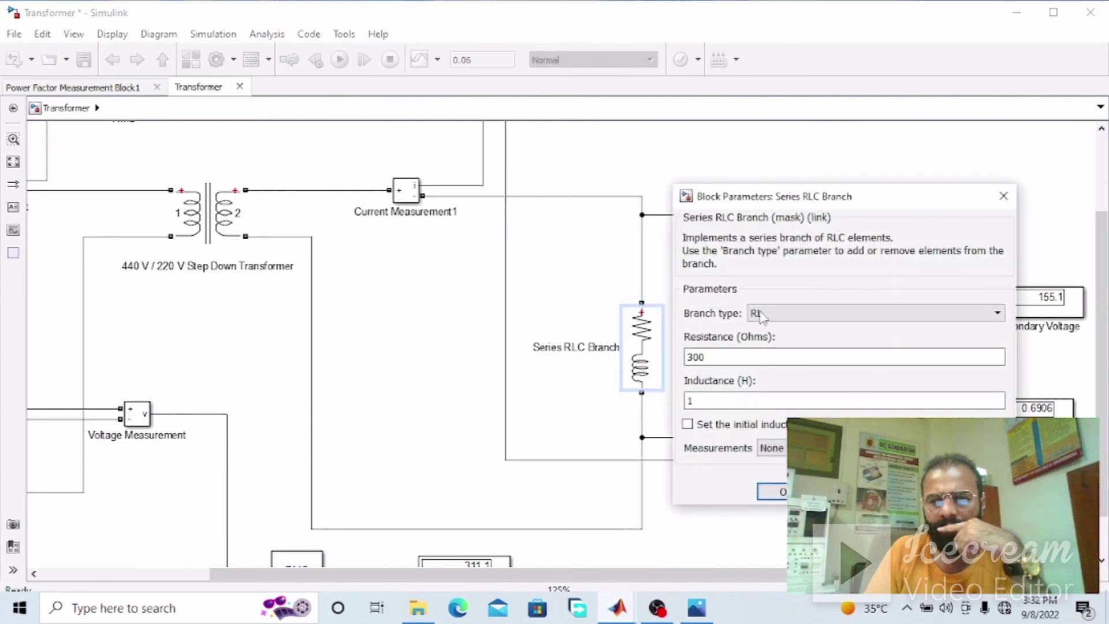
pyautogui.click(760, 316)
pyautogui.click(757, 324)
pyautogui.click(773, 428)
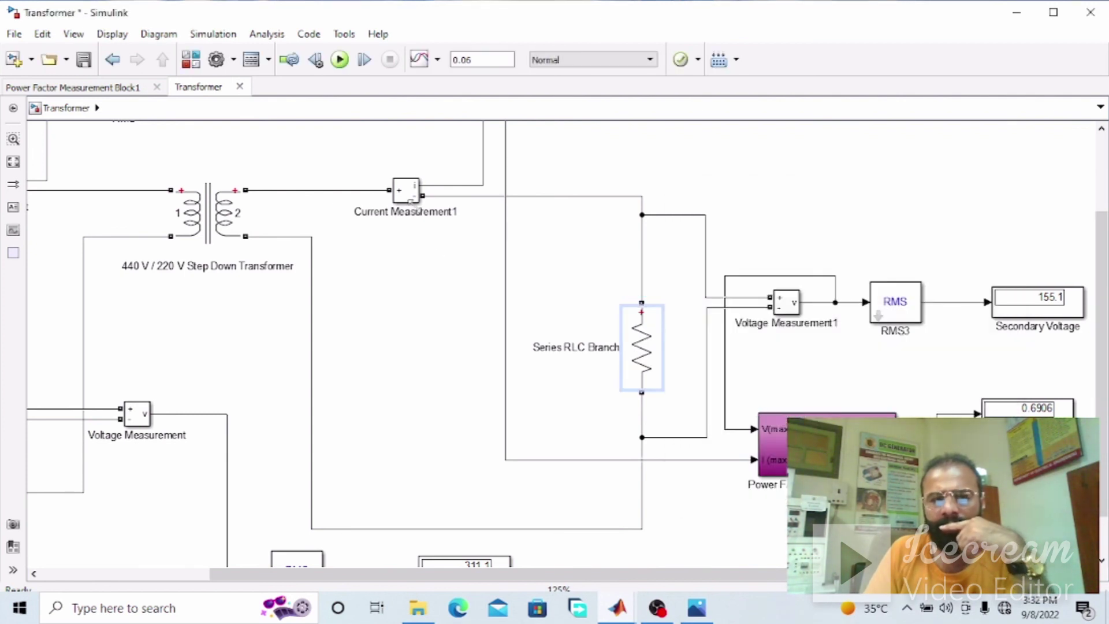
pyautogui.click(339, 59)
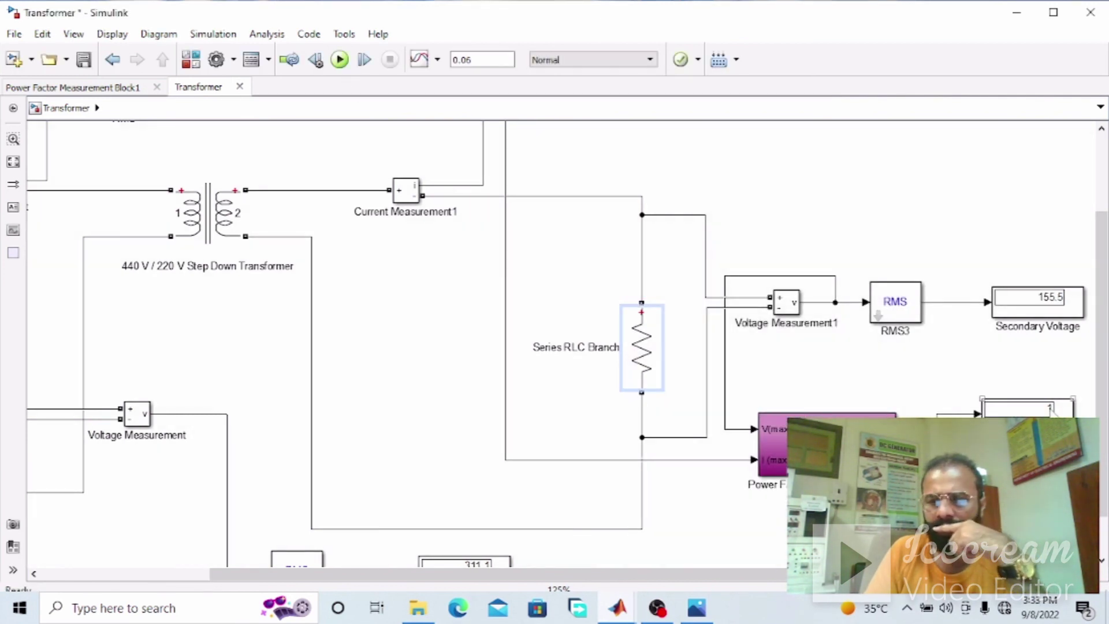
# Set the Series RLC Branch back to type RL with 300 ohms and 1 H, and rerun the simulation
pyautogui.click(656, 363)
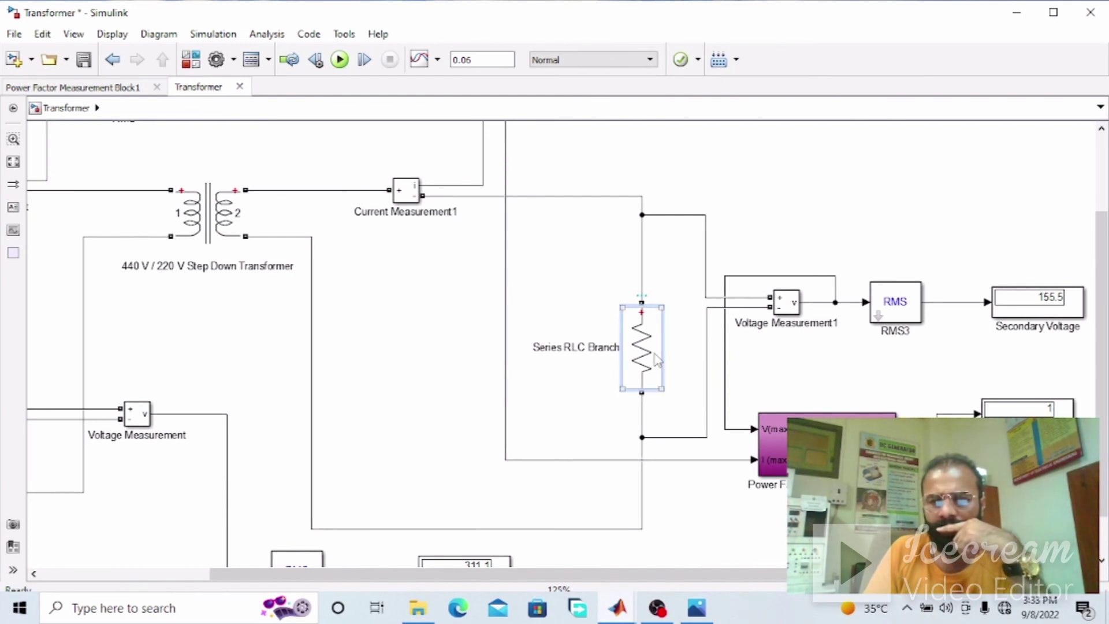
pyautogui.doubleClick(657, 363)
pyautogui.click(762, 347)
pyautogui.click(780, 420)
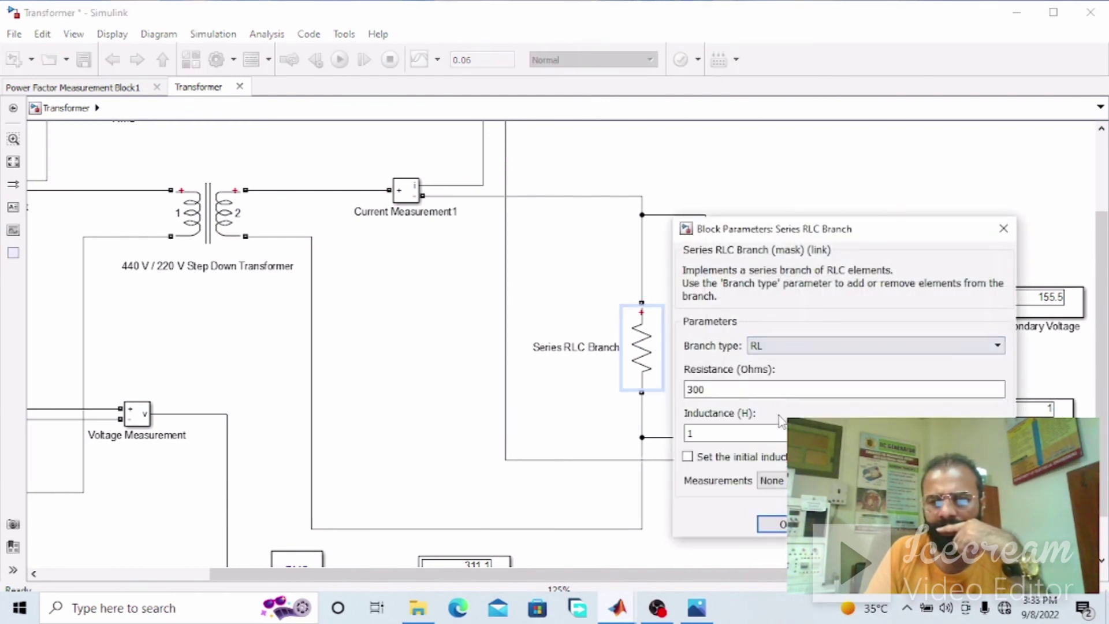
pyautogui.click(772, 524)
pyautogui.click(339, 60)
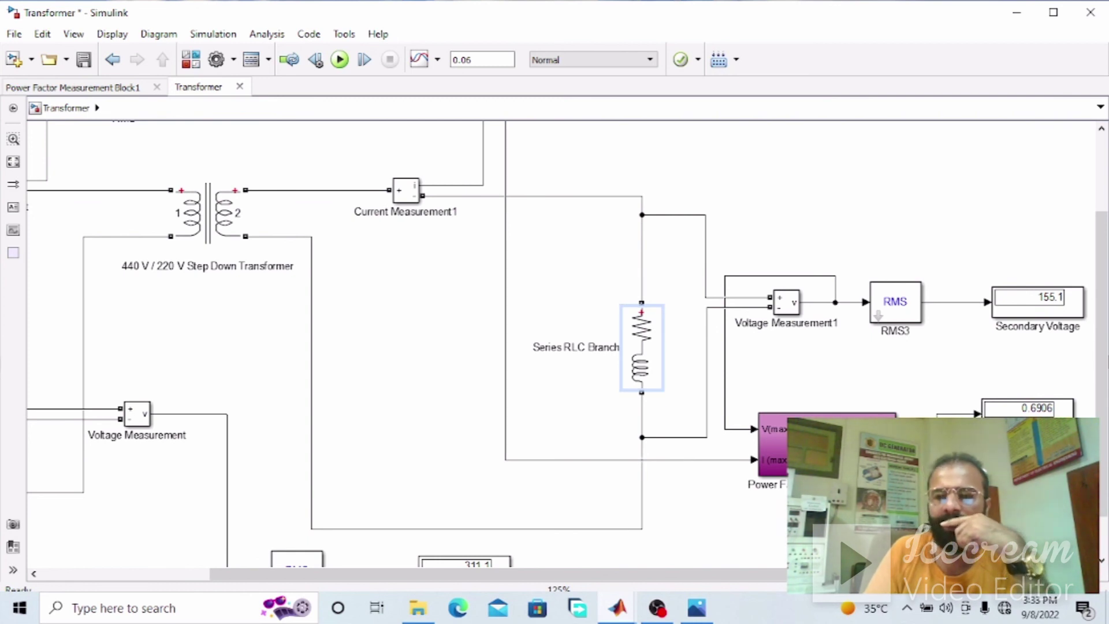
# Check the current and voltage displays across the whole model for the RL load and select the Series RLC Branch
pyautogui.scroll(-1, 781, 376)
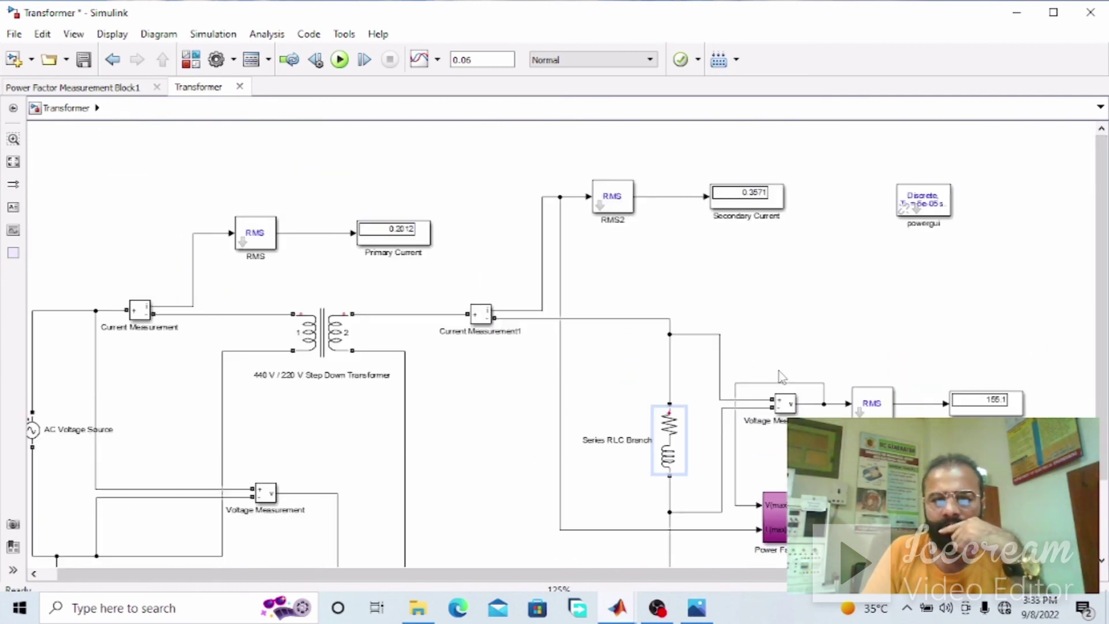
pyautogui.moveTo(1103, 367); pyautogui.dragTo(1105, 392)
pyautogui.moveTo(751, 574); pyautogui.dragTo(739, 574)
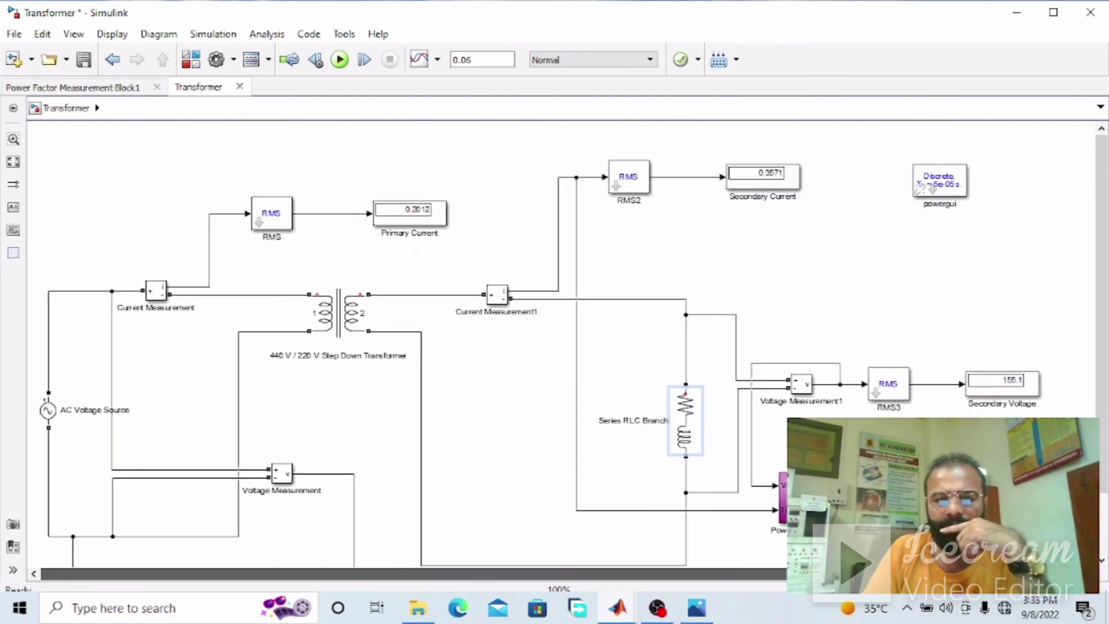
pyautogui.click(682, 427)
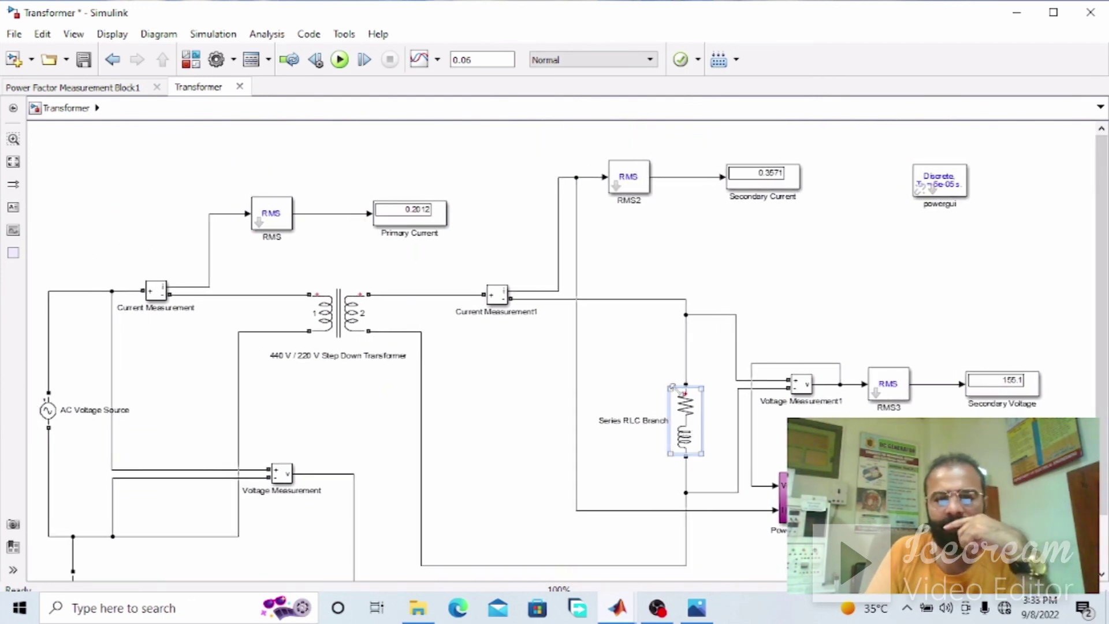